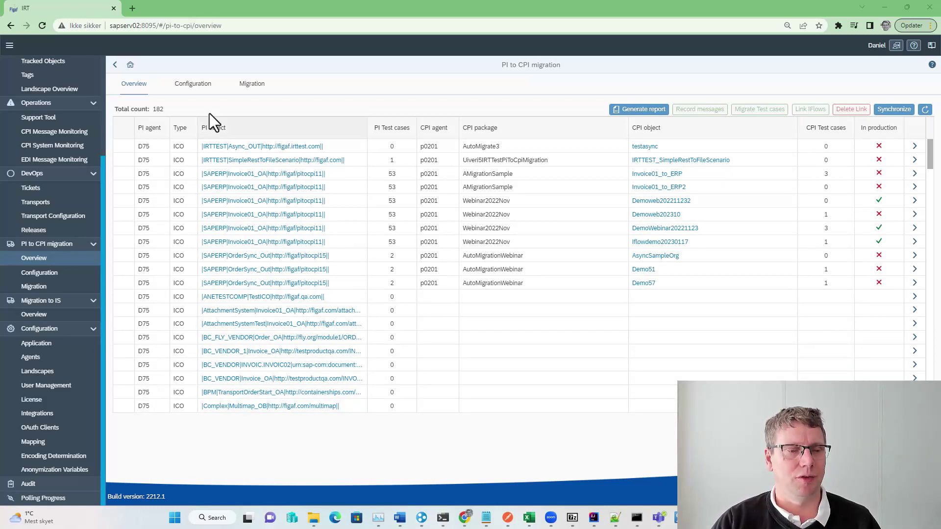
Step: Show the migration Configuration with PI agent D75, CPI dev agent p0201 and production agent figafawscf-CPI
left_click(204, 85)
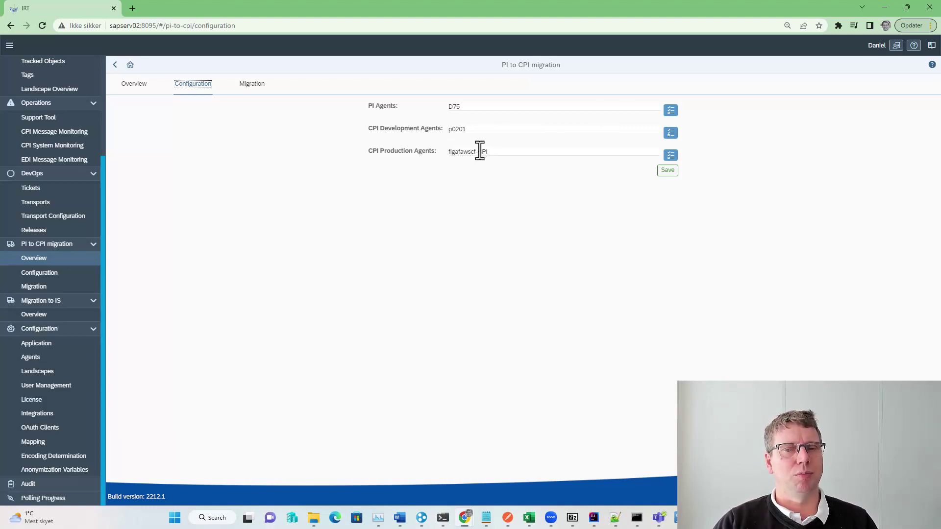
Step: Return to the migration Overview table listing the 182 PI objects
left_click(142, 89)
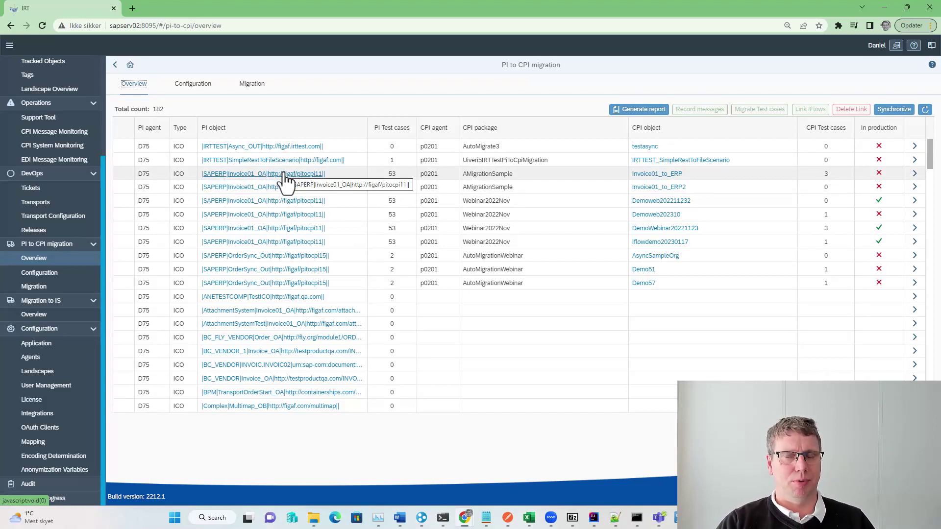
Step: Generate the migration report with Current Month statistics and open the migration-overview .xlsx in Excel
left_click(632, 111)
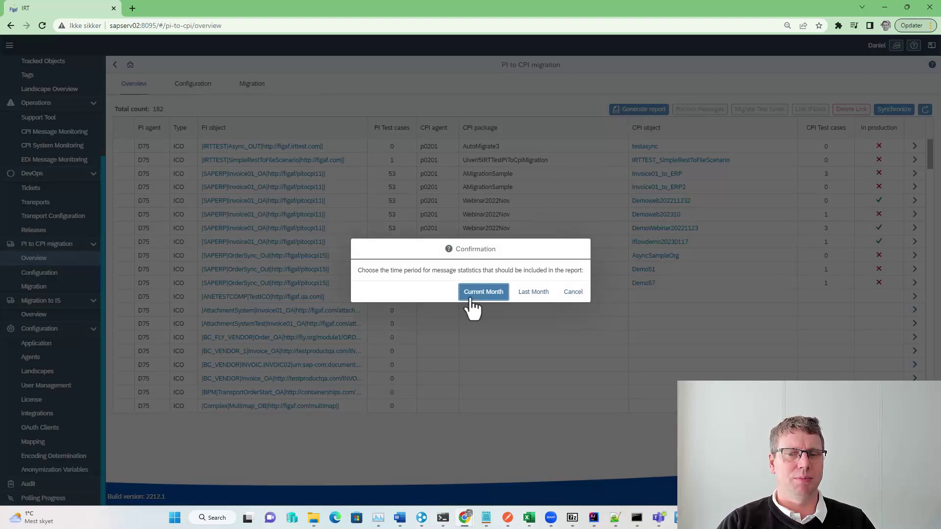
left_click(470, 296)
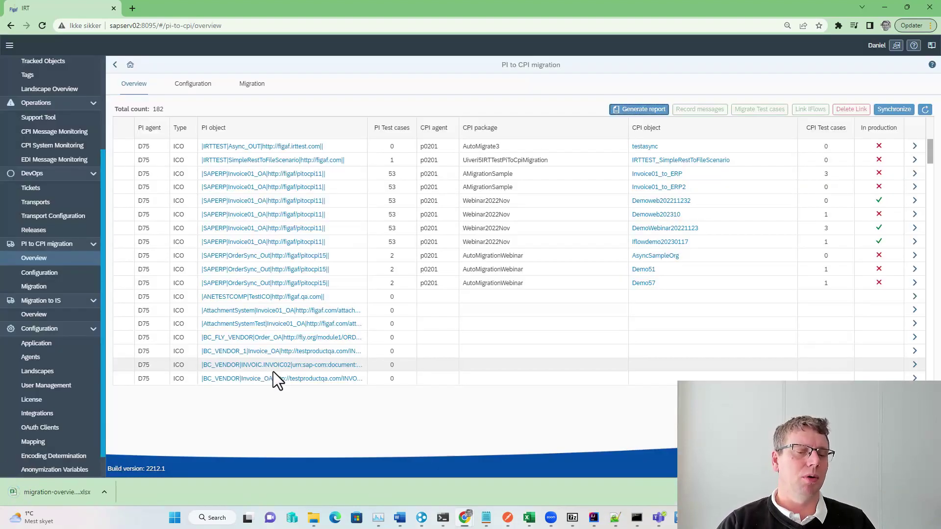
left_click(49, 496)
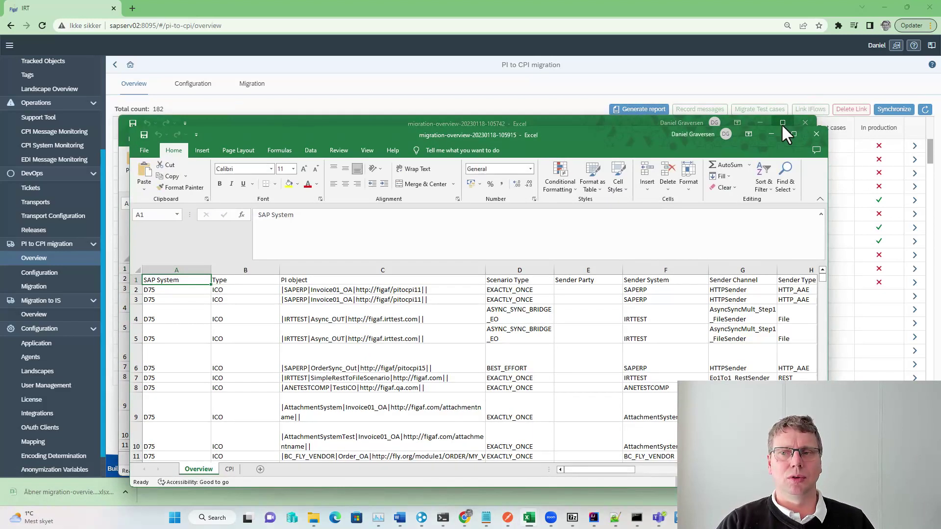
Step: Maximize the report and review row 7's scenario type, sender party, system, type and protocols
left_click(794, 134)
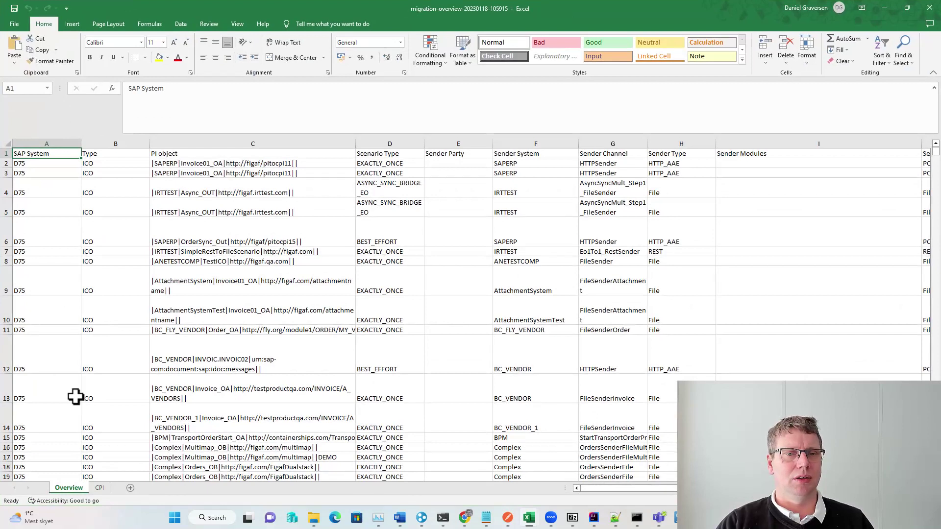
left_click(161, 329)
key("Right")
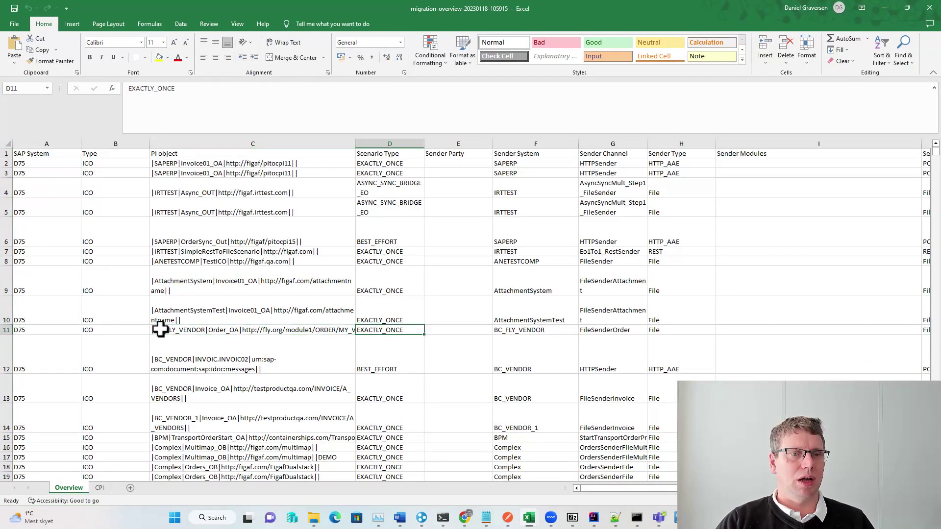
key("Right")
key("Up")
key("Up")
key("Up")
key("Up")
key("Right")
key("Left")
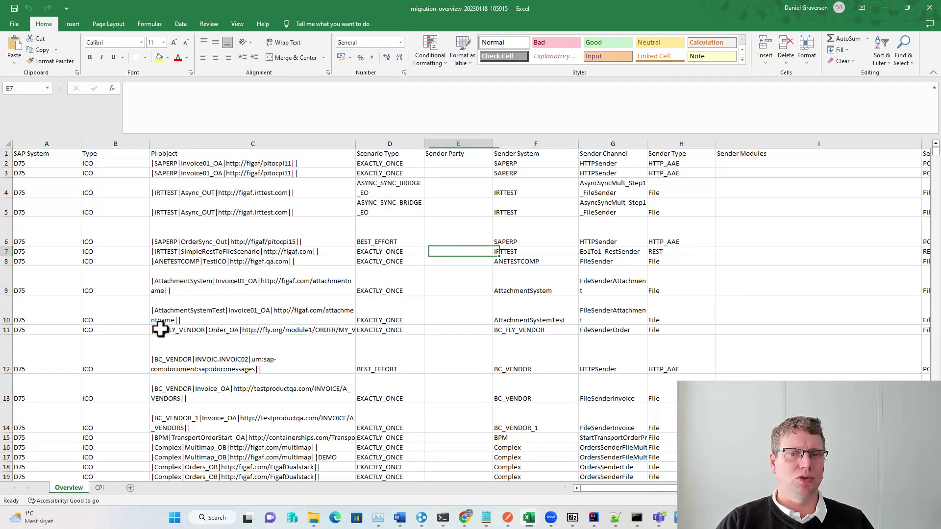
key("Left")
key("Right")
key("Right")
key("Right")
key("Right")
key("Right")
key("Right")
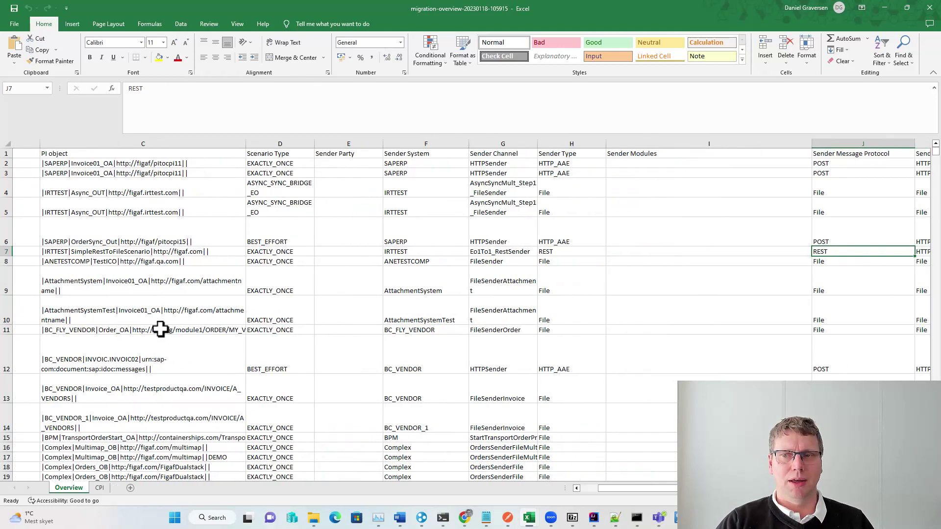
key("Left")
key("Right")
key("Right")
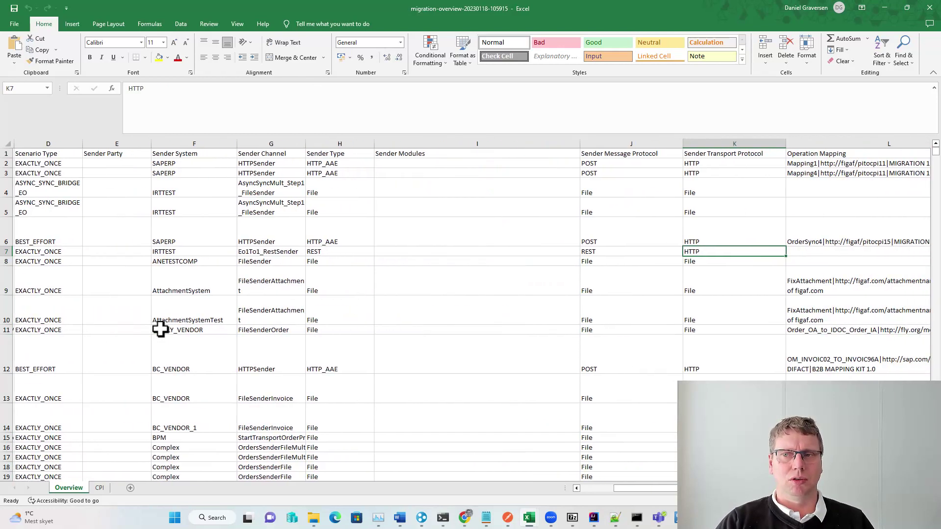
key("Right")
key("Left")
key("Left")
key("Right")
key("Right")
key("Right")
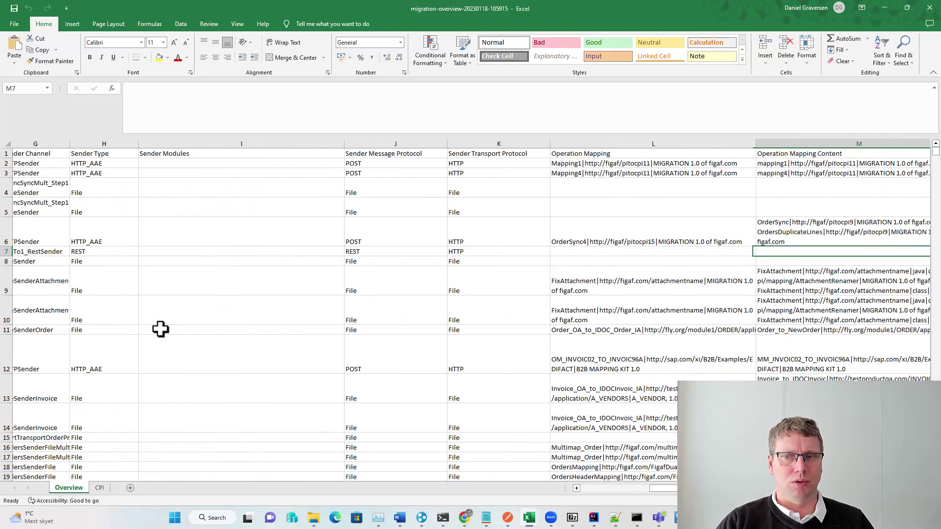
key("Right")
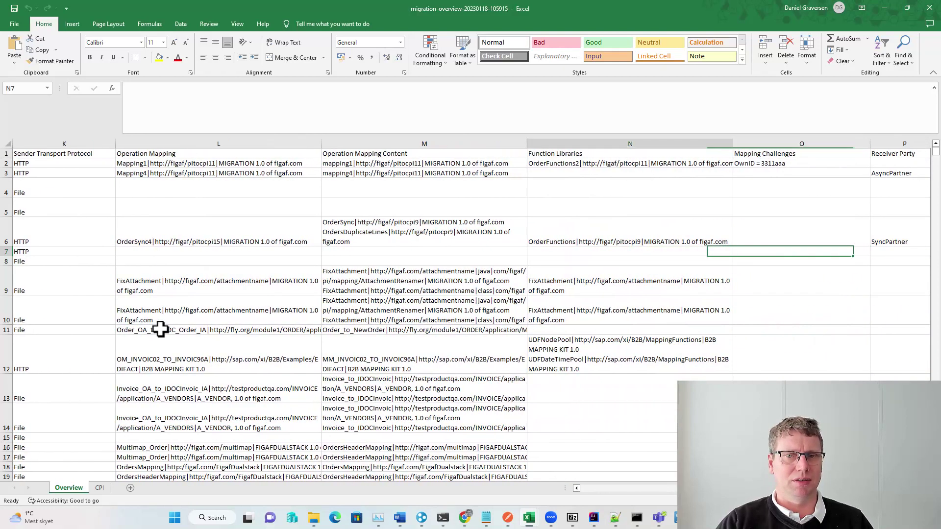
Step: Browse the function libraries, mapping challenges, receiver channel, PI test-case and successful-test columns
key("Down")
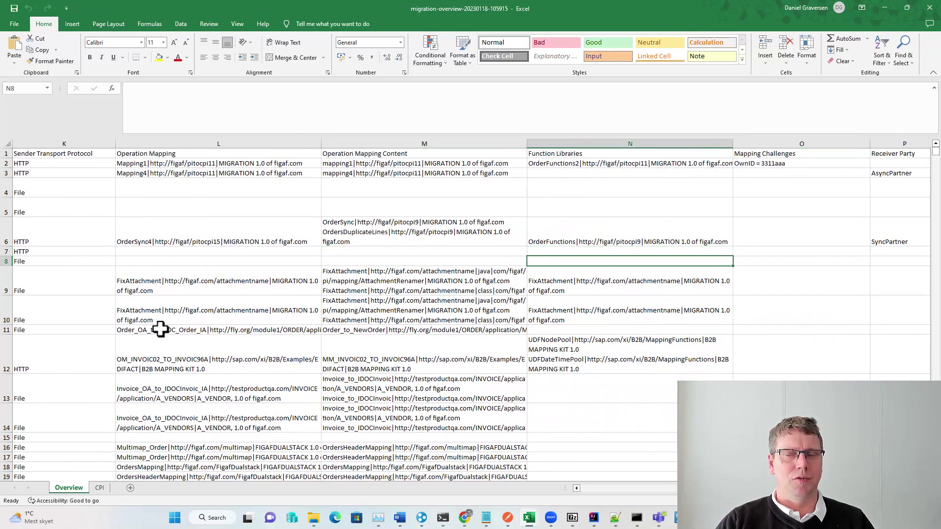
key("Right")
key("Page_Down")
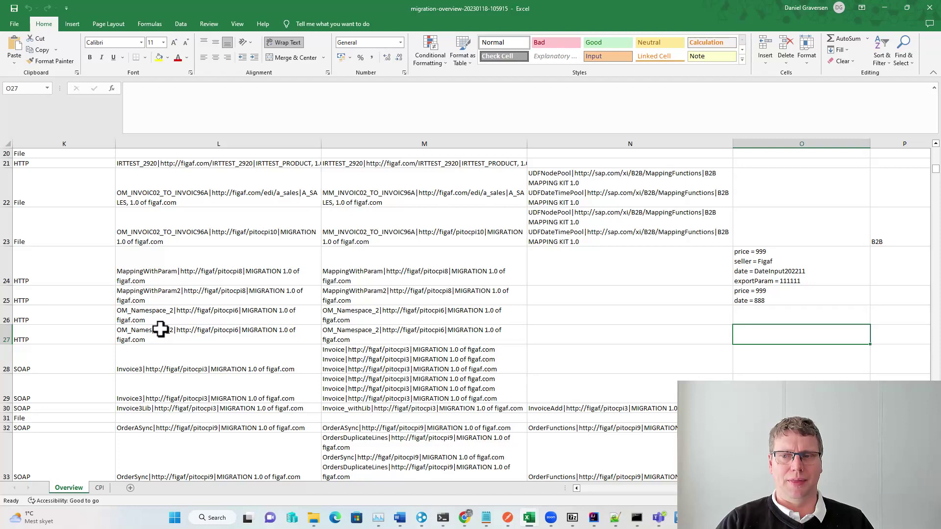
key("Page_Down")
key("Page_Down")
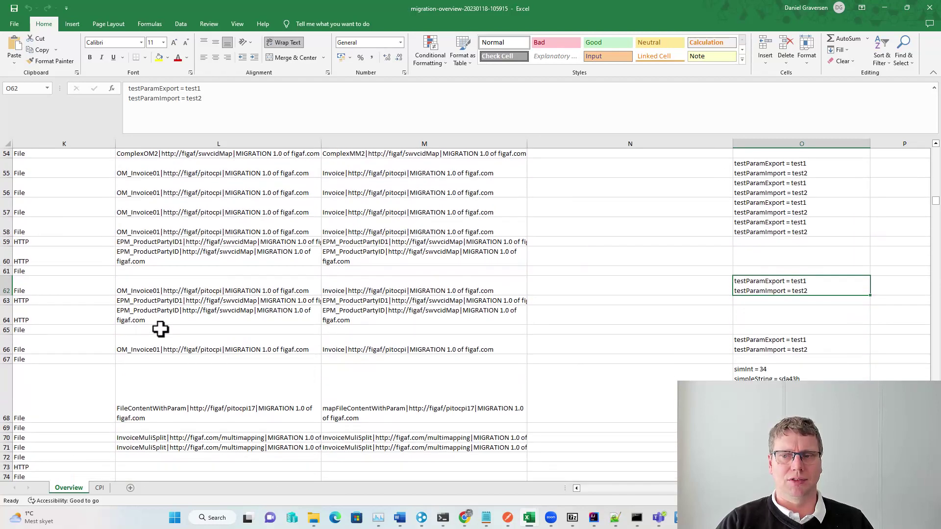
key("Down")
key("Down")
key("Down")
key("Down")
key("Down")
key("Down")
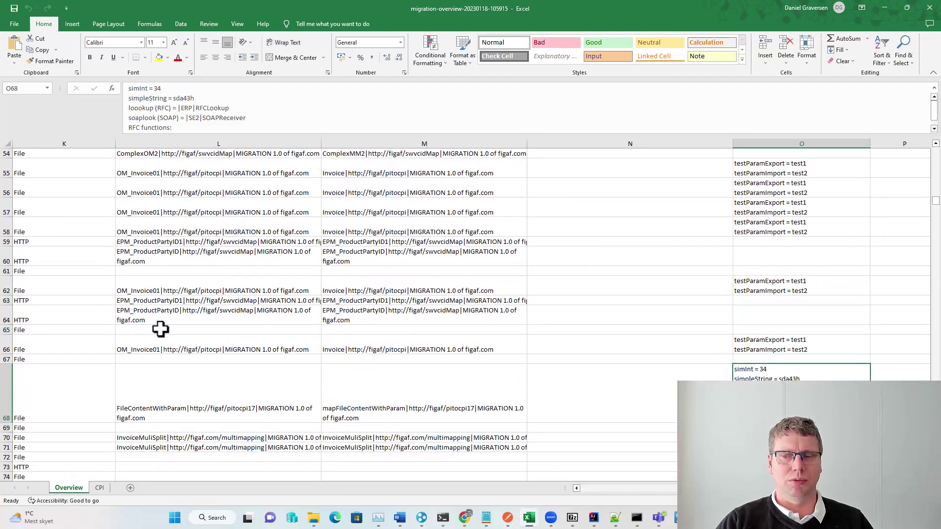
key("Up")
key("Up")
key("Page_Up")
key("Page_Up")
key("Page_Up")
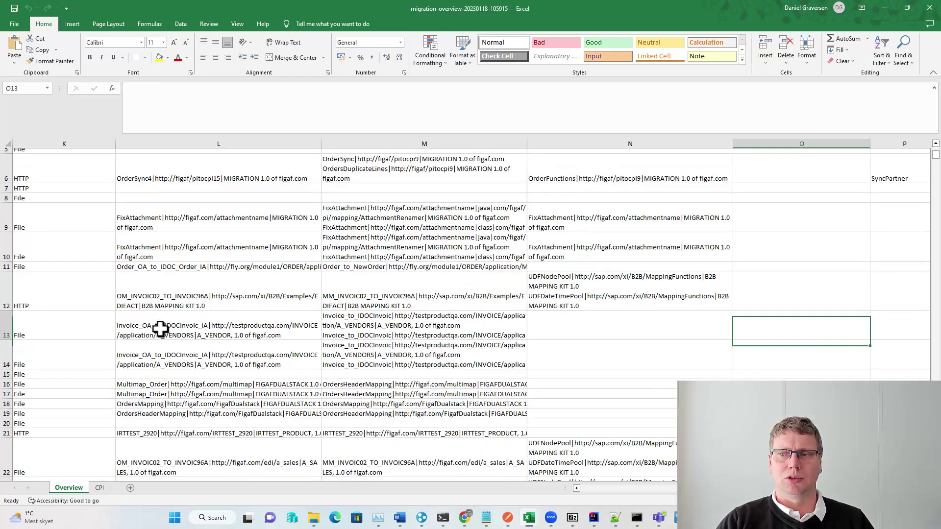
key("Right")
key("Right")
key("Right")
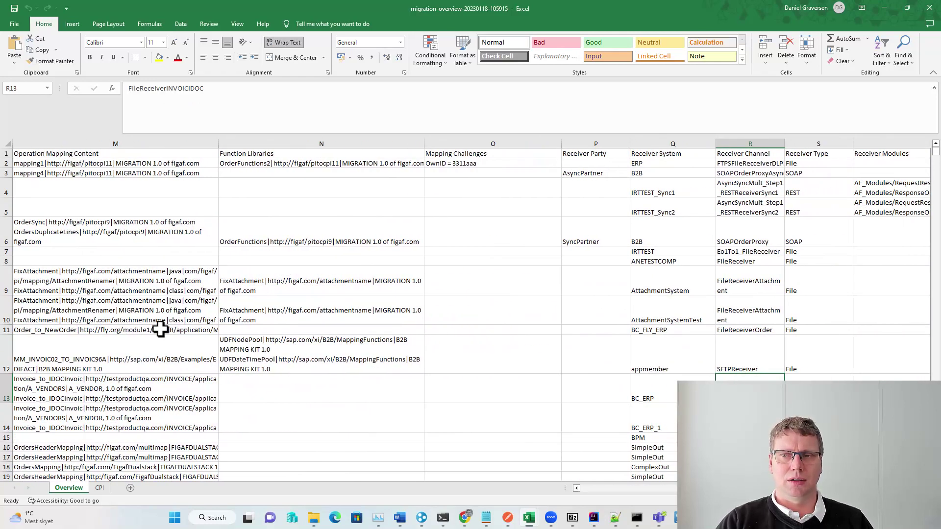
key("Right")
key("Right")
key("Right")
key("Right")
key("Right")
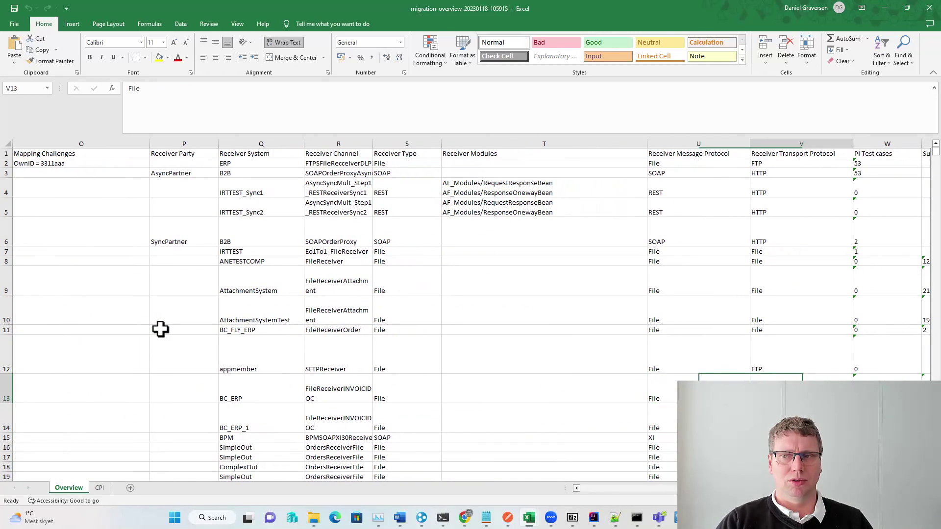
key("Right")
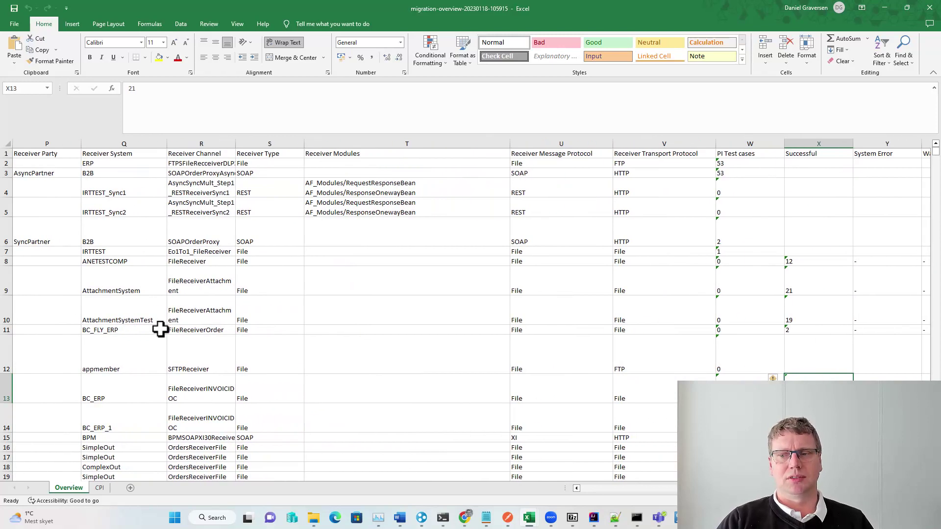
key("Up")
key("Up")
key("Up")
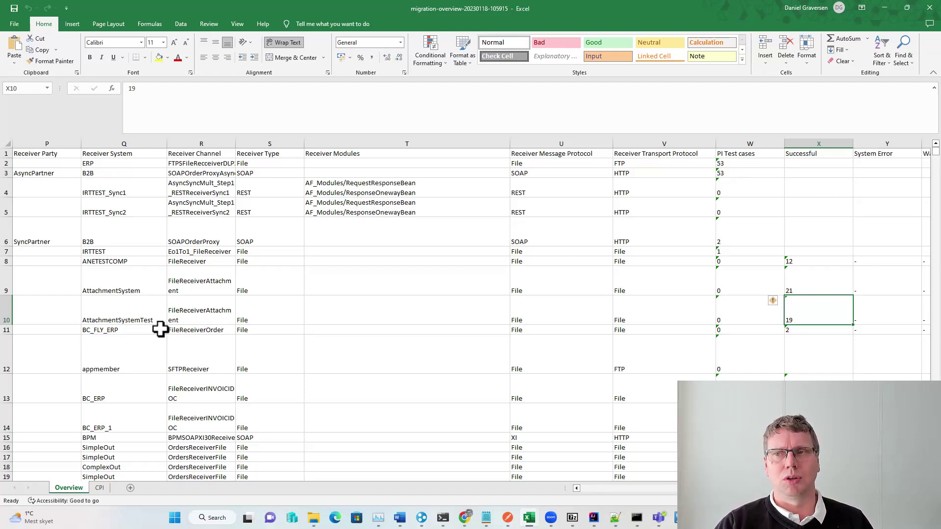
Step: Minimise Excel and start a message recording for the Invoice01_to_ERP overview row
left_click(886, 9)
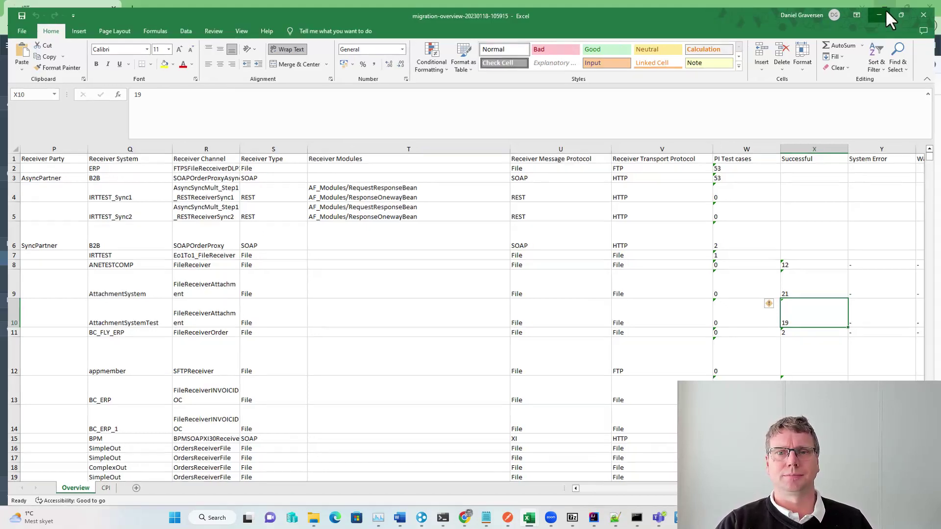
left_click(806, 123)
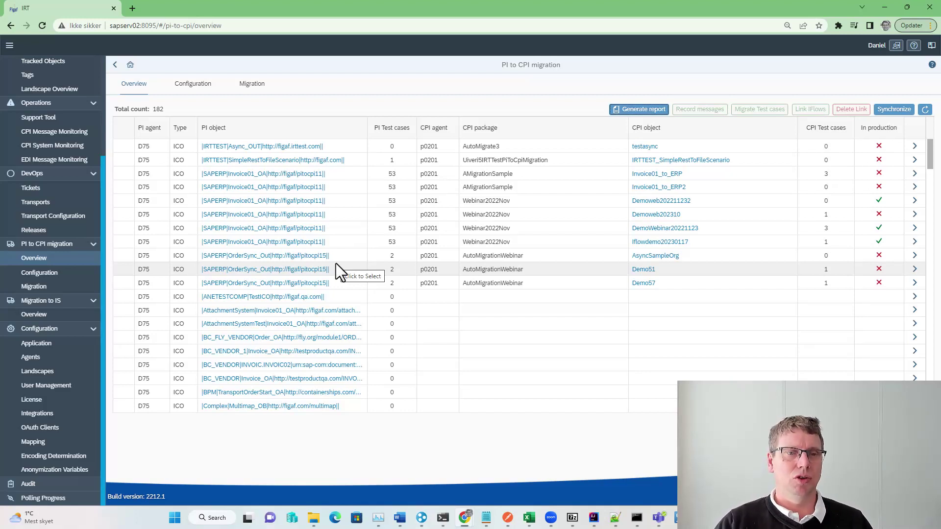
left_click(116, 174)
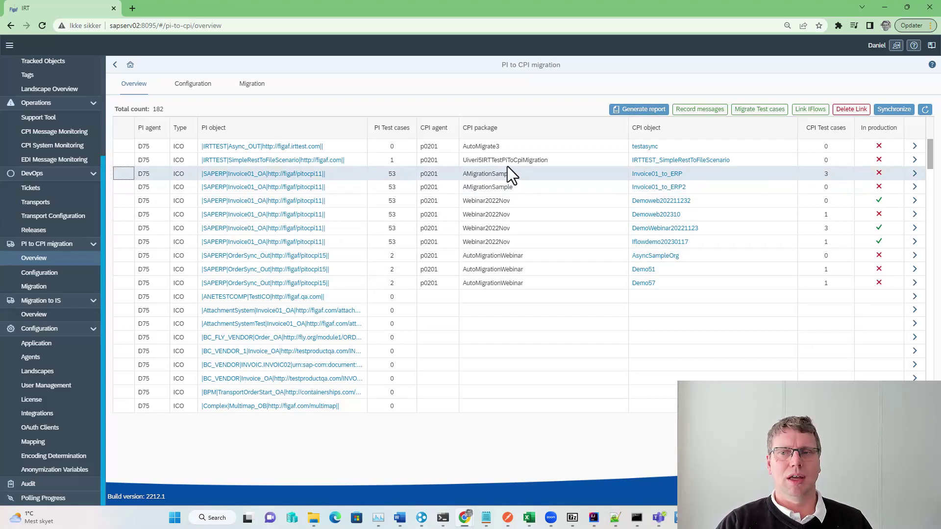
left_click(704, 110)
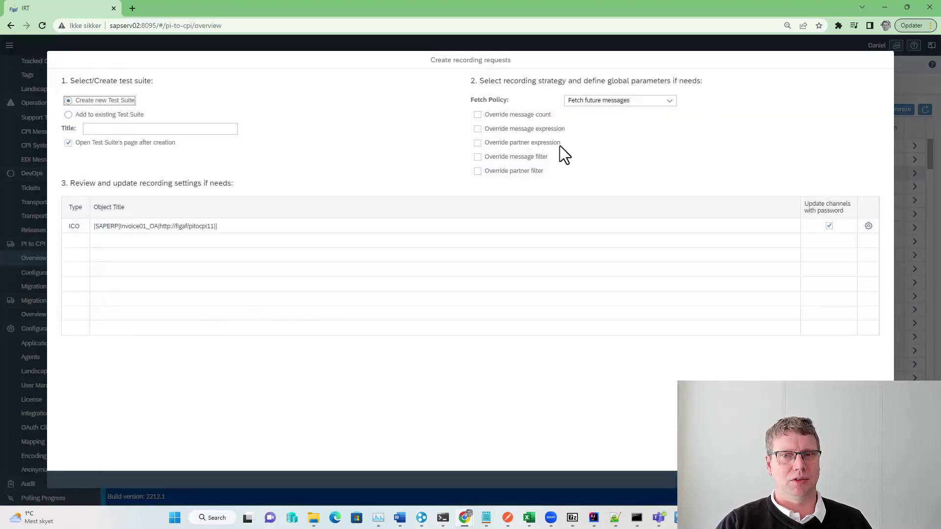
Step: Title the test suite 'Demo End to end migration' with the 'Fetch chosen message groups' policy
left_click(107, 128)
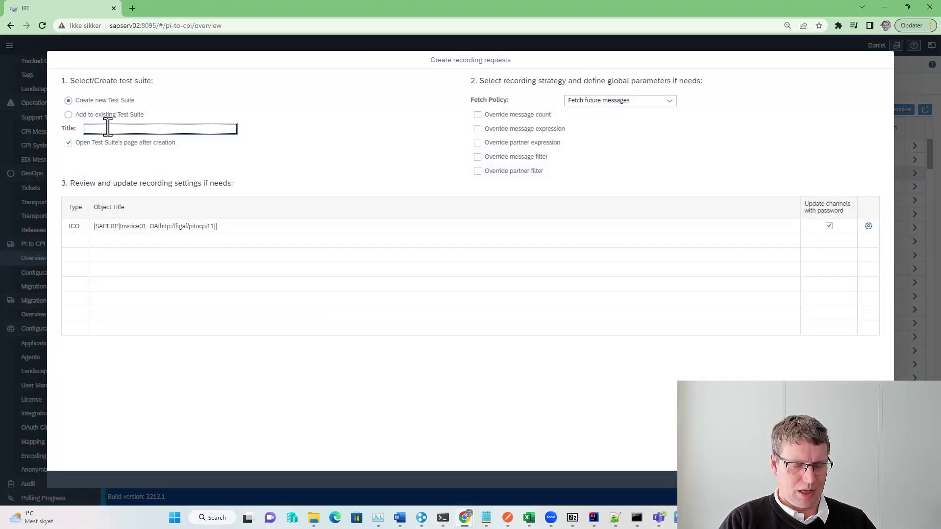
type("Demo")
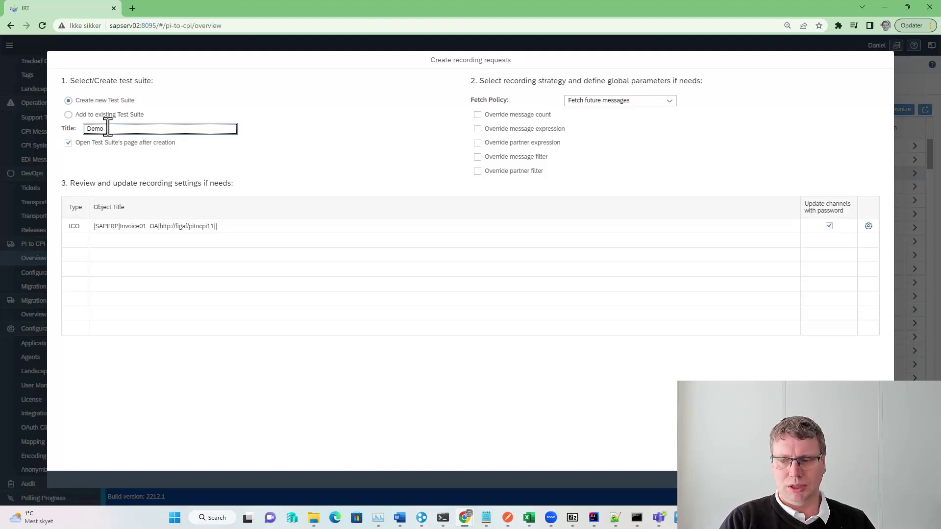
type(" end to")
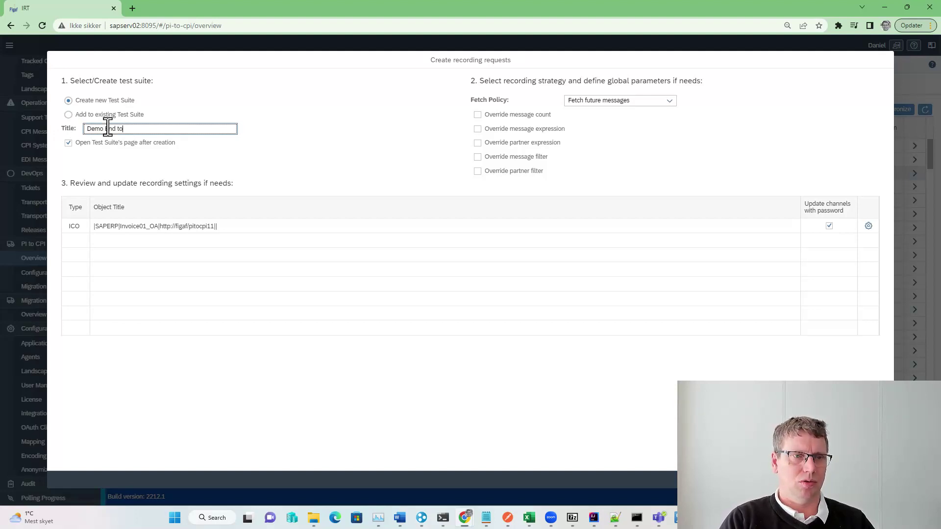
type(" end migration")
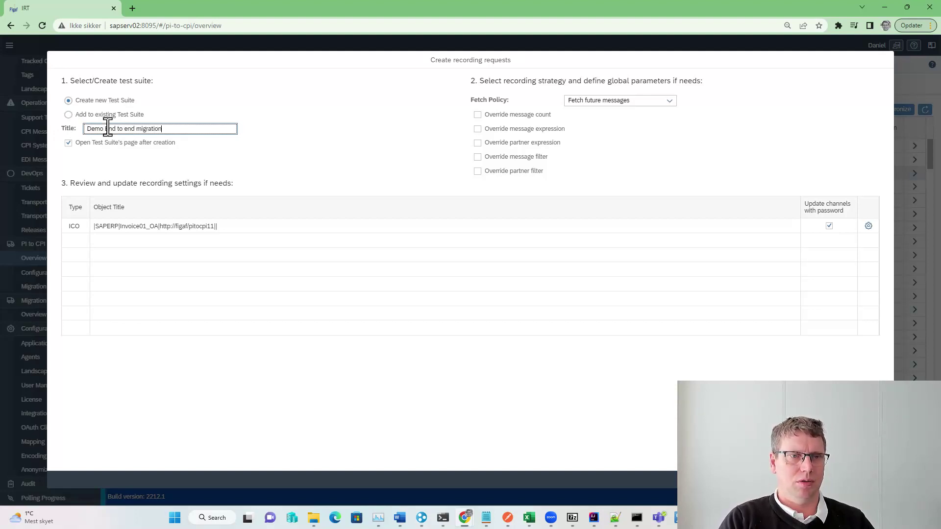
key("ctrl+a")
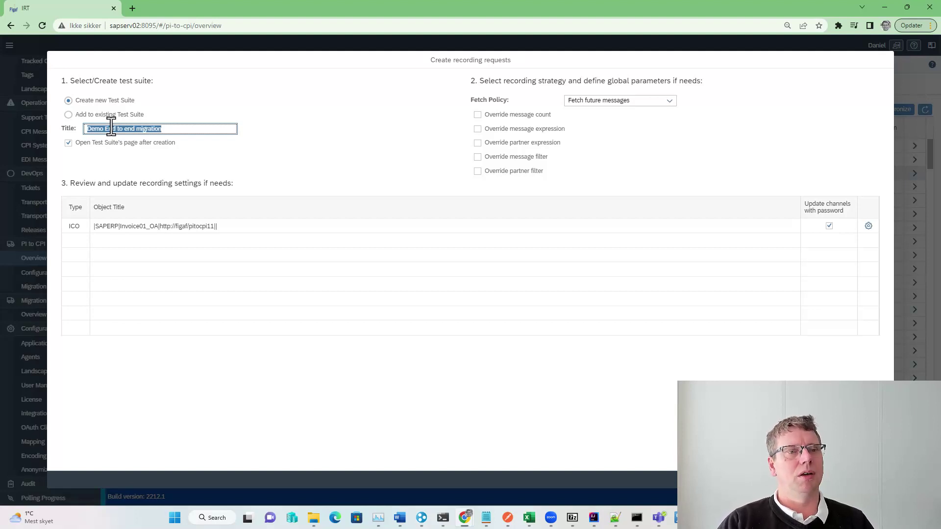
left_click(108, 128)
key("BackSpace")
type("E")
key("ctrl+a")
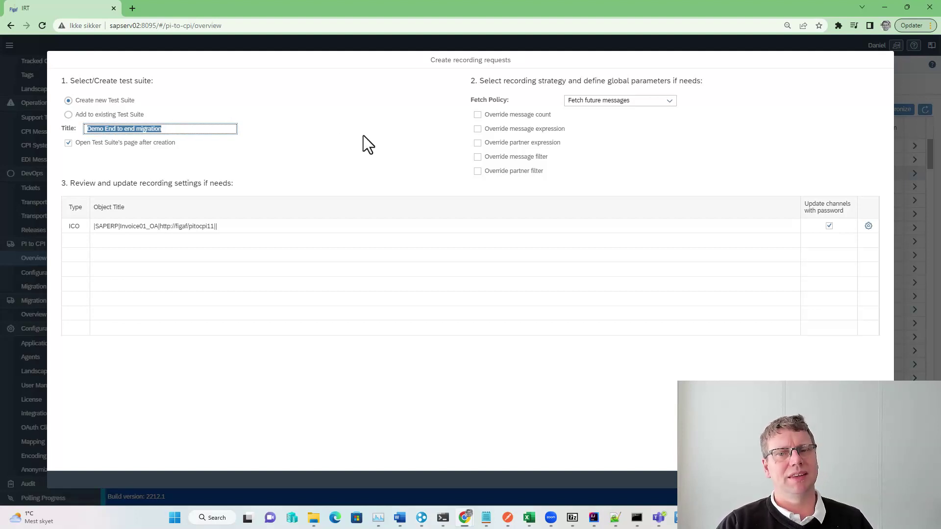
left_click(608, 105)
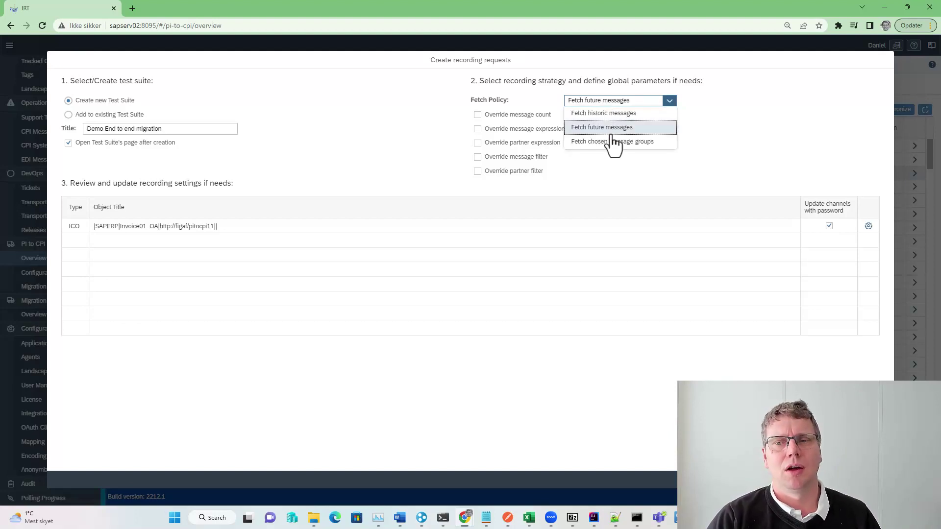
left_click(613, 142)
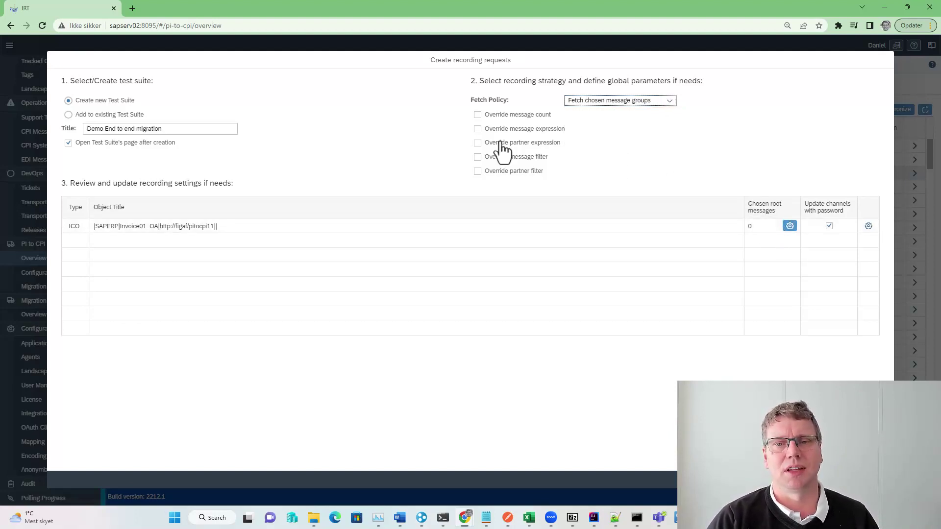
Step: Select two message groups and confirm them as the chosen root messages
left_click(789, 227)
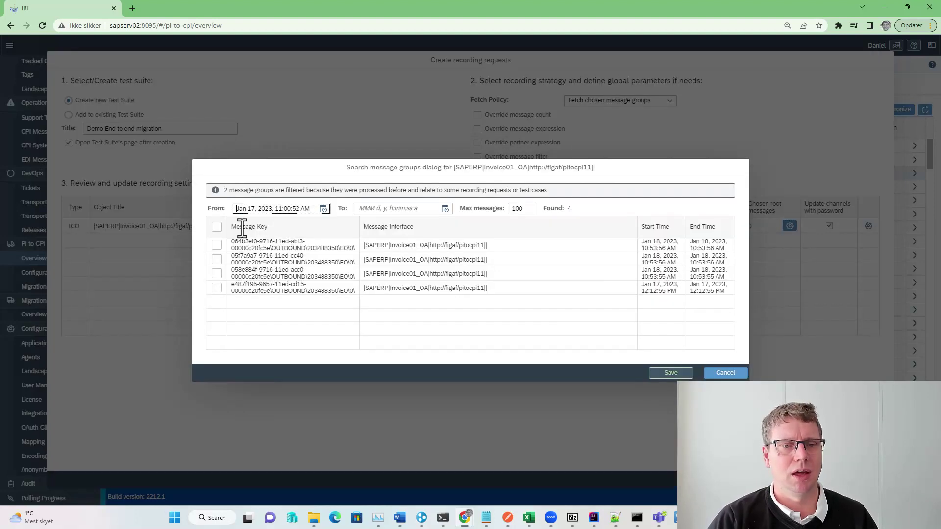
left_click(216, 245)
left_click(217, 260)
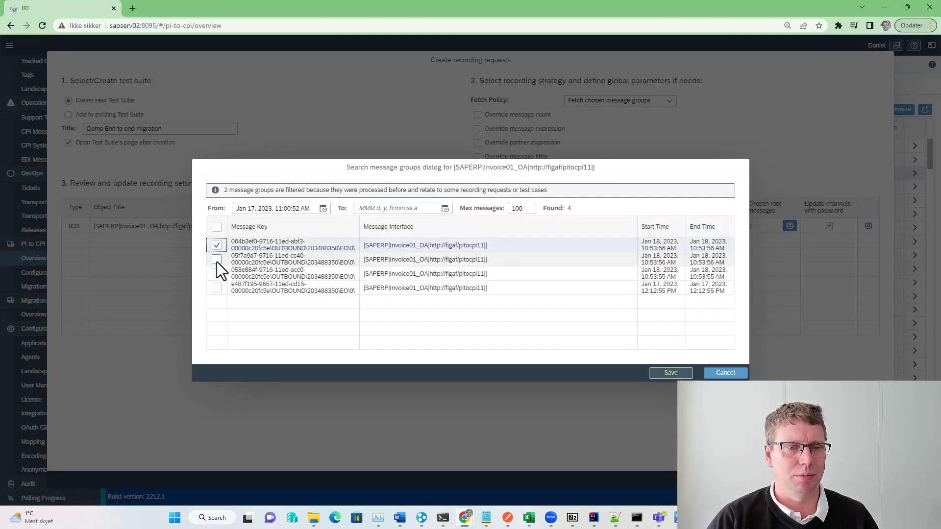
left_click(671, 373)
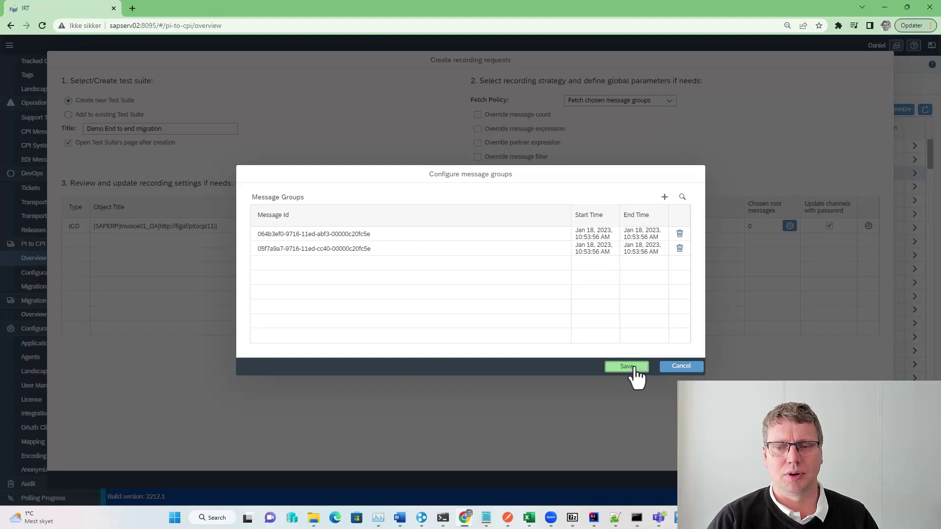
left_click(630, 367)
Step: Override the message expression to 'End to end migration' and create the recording requests
left_click(477, 129)
left_click(573, 147)
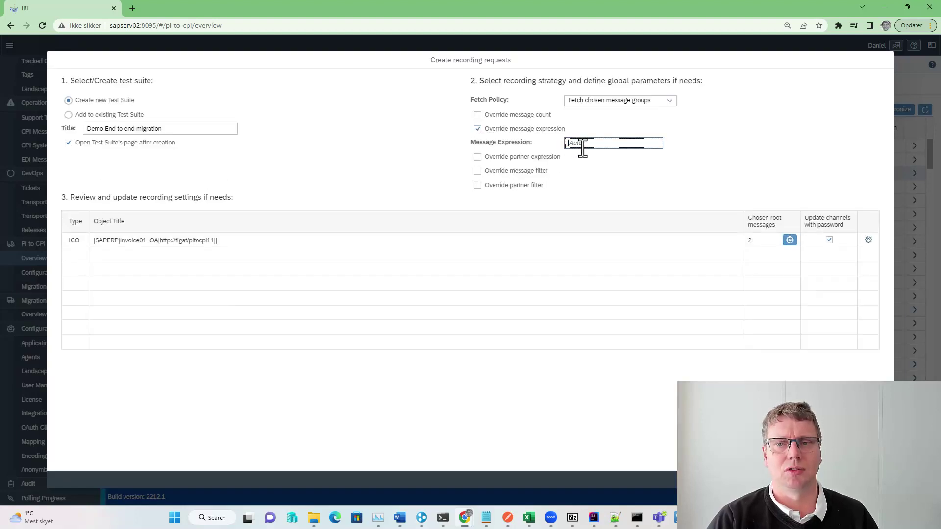
left_click(586, 155)
double_click(586, 143)
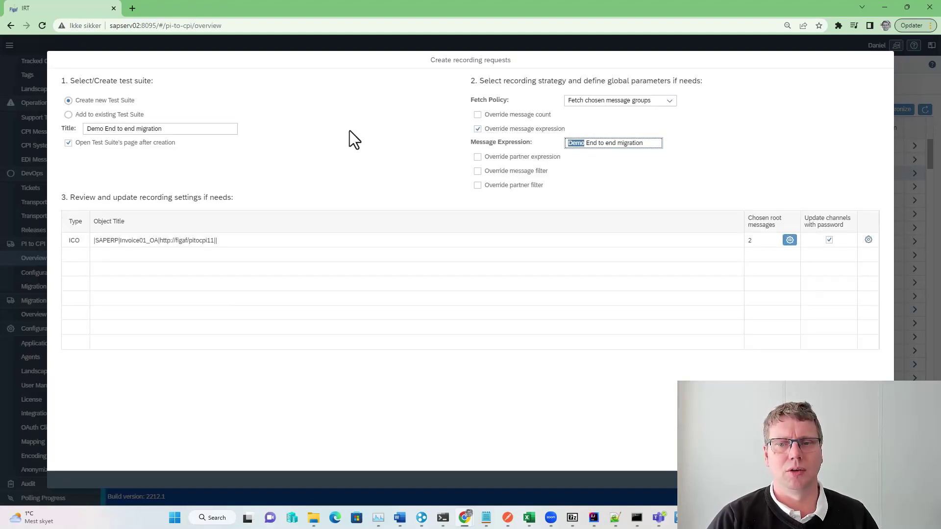
key("BackSpace")
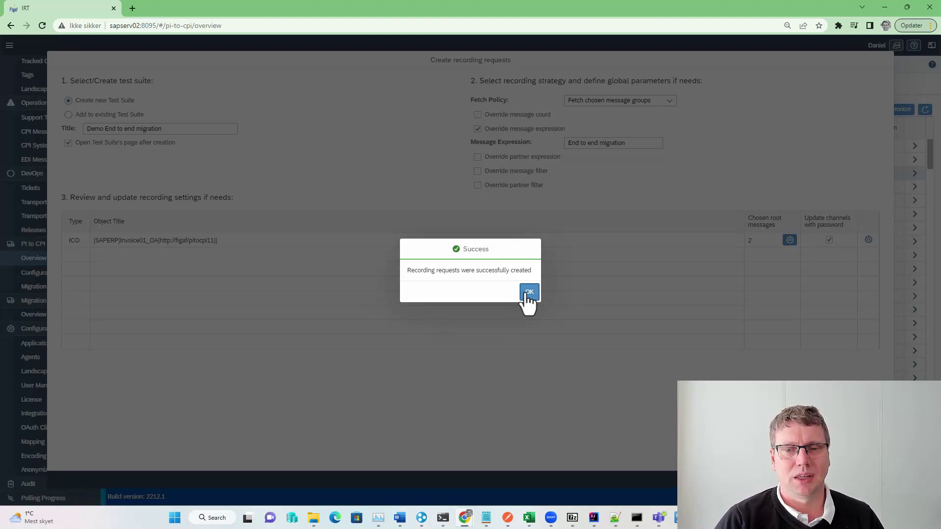
left_click(527, 292)
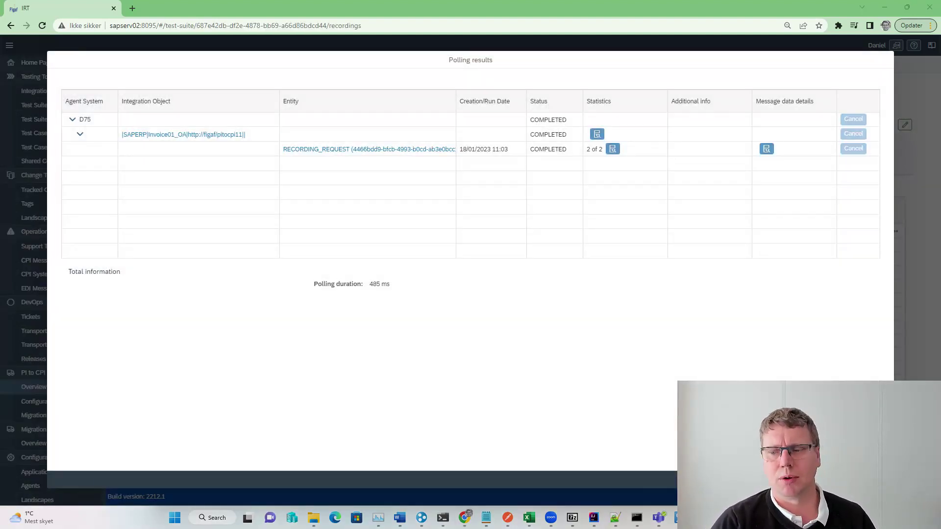
Step: Close the polling results and open the Invoice01_OA recording request details with its 8 messages
key("Escape")
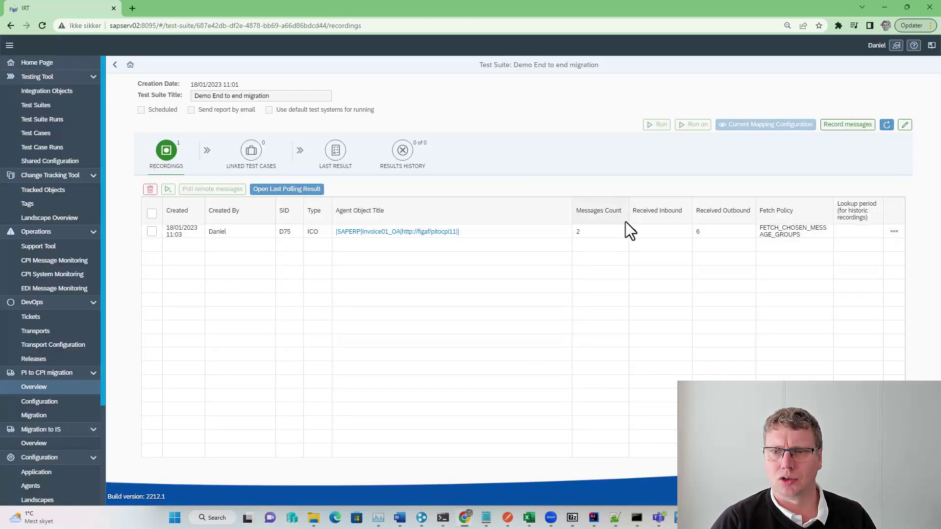
left_click(894, 231)
left_click(885, 250)
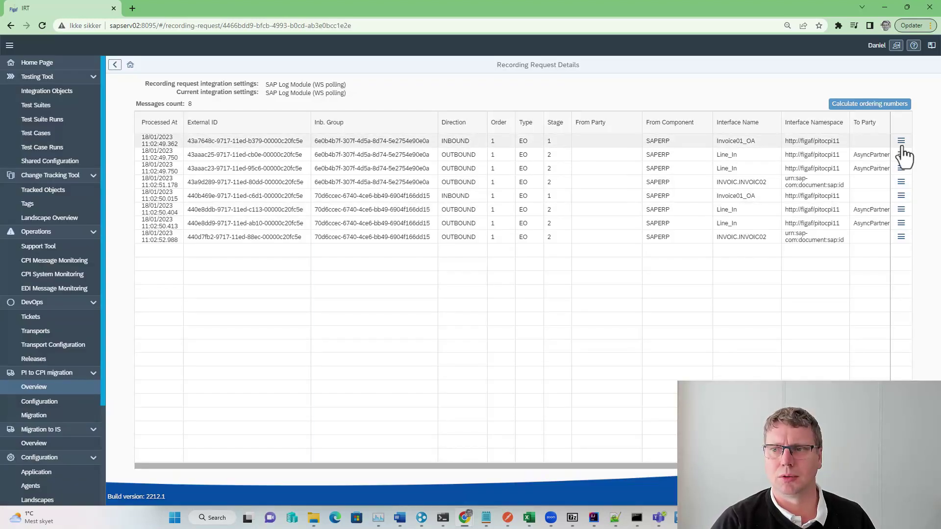
Step: Edit the first recorded message's first Price to 61313 and save the payload
left_click(902, 141)
left_click(846, 116)
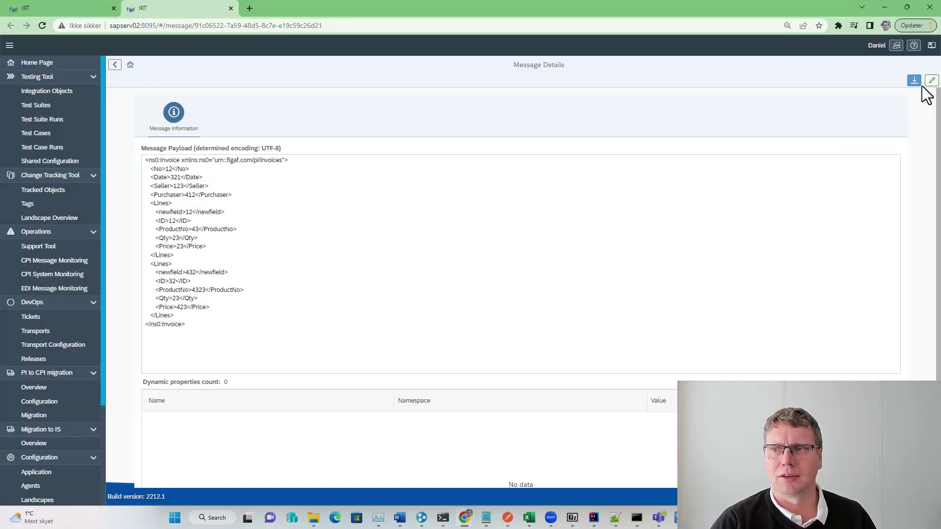
left_click(932, 80)
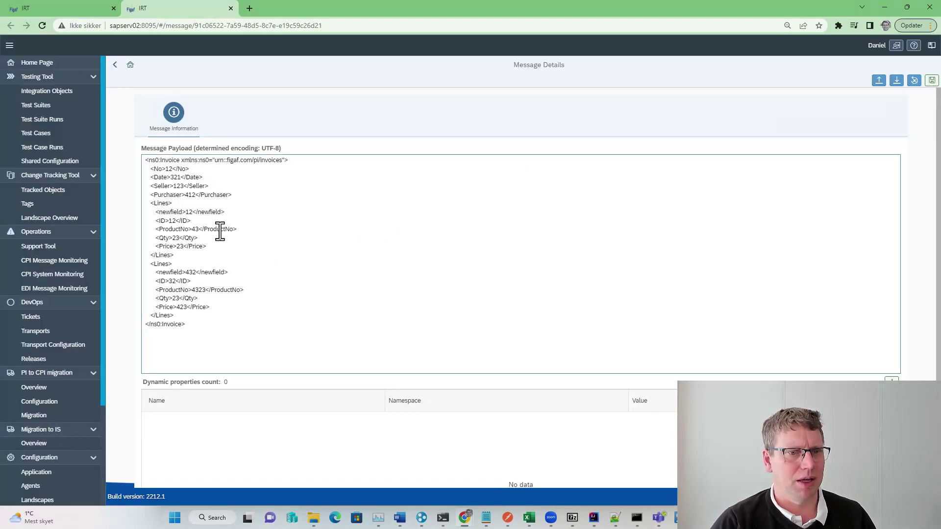
left_click(177, 250)
double_click(179, 247)
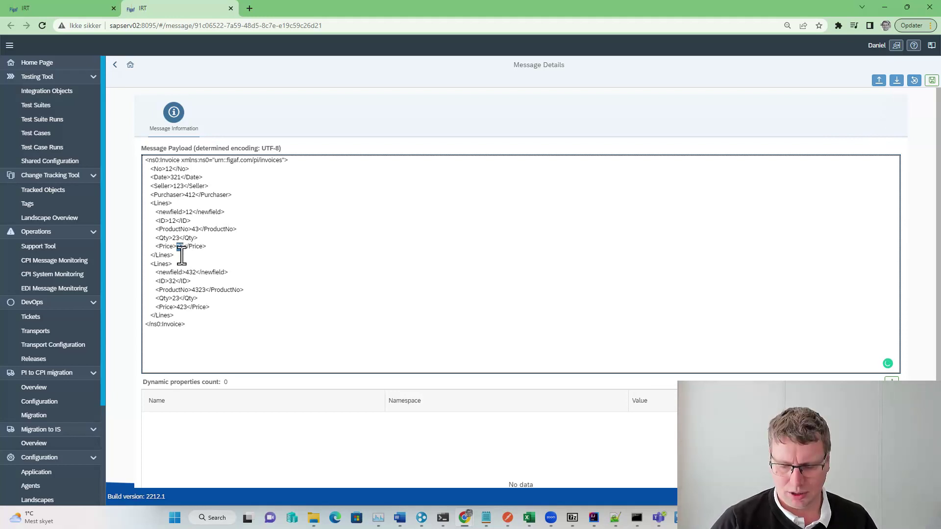
type("6131")
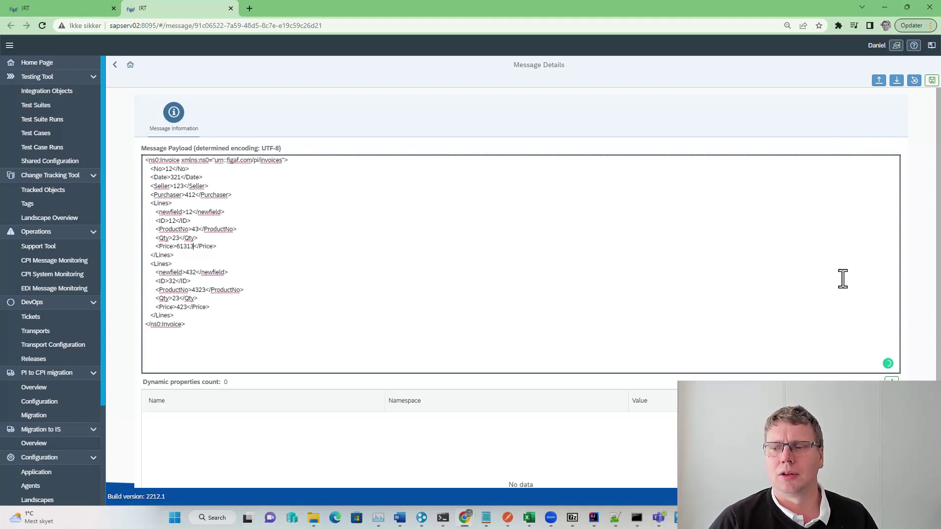
left_click(932, 81)
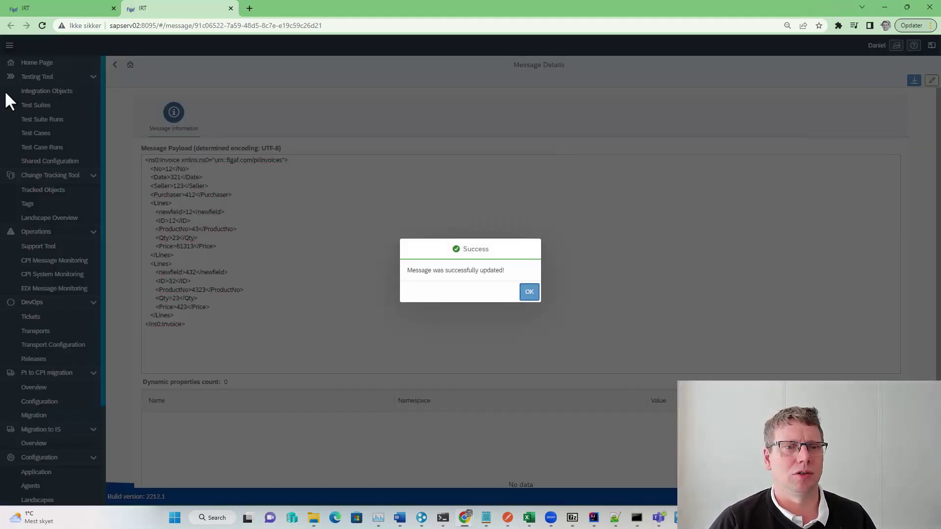
left_click(530, 294)
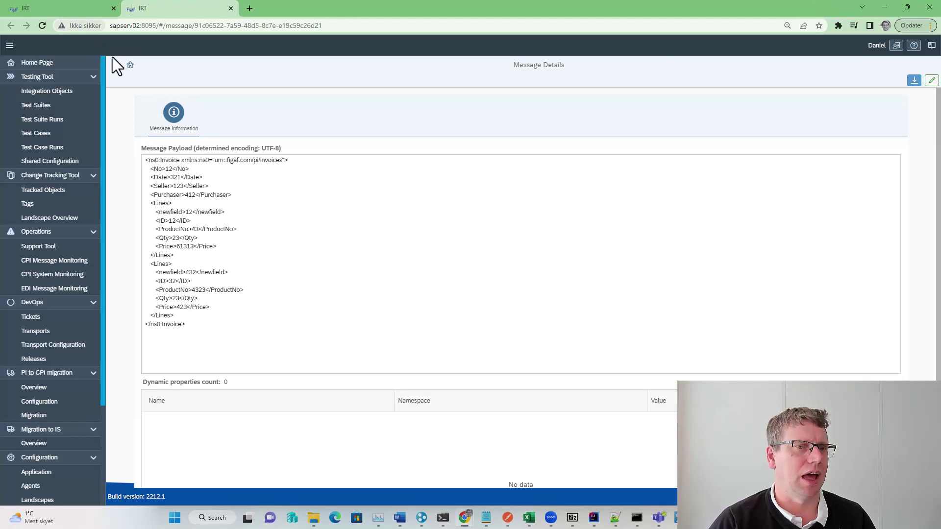
left_click(115, 64)
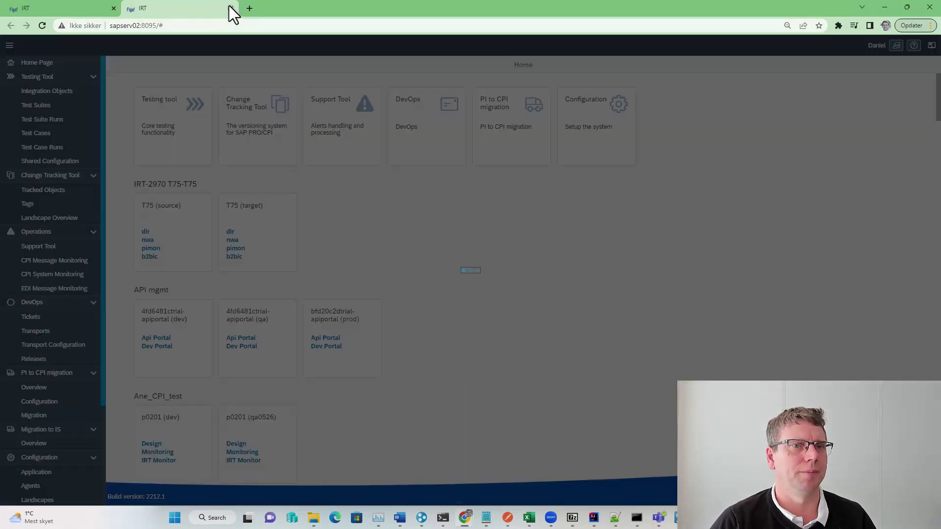
Step: Create a REGRESSION test case from the recording, view linked test cases, then return to Overview
left_click(231, 8)
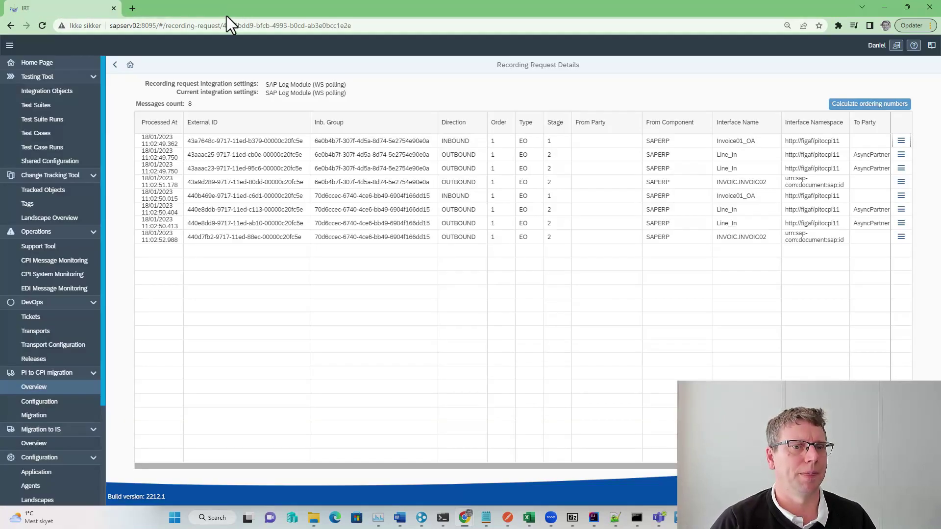
left_click(115, 65)
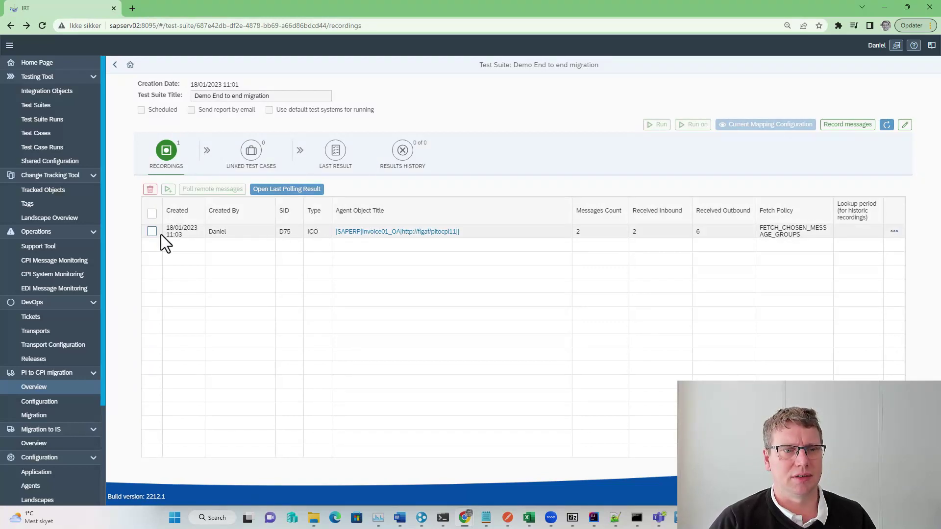
left_click(152, 231)
left_click(167, 189)
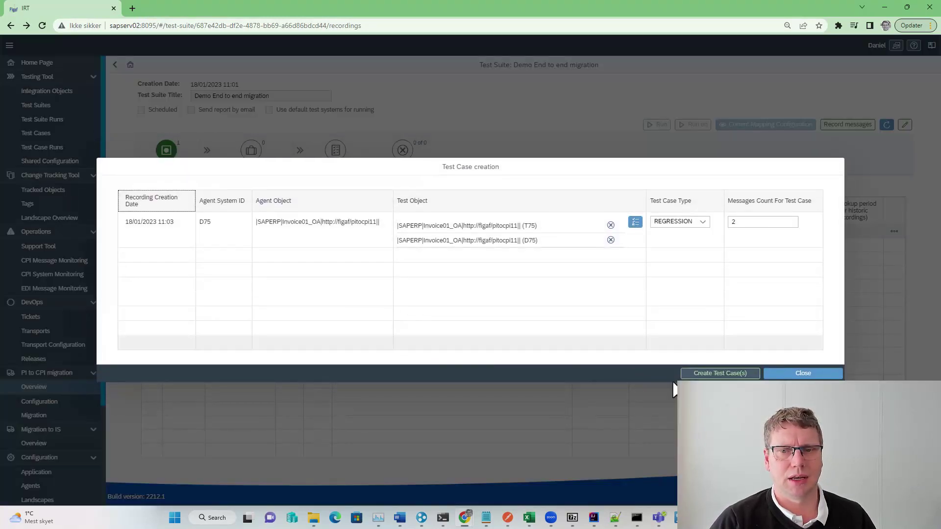
left_click(704, 375)
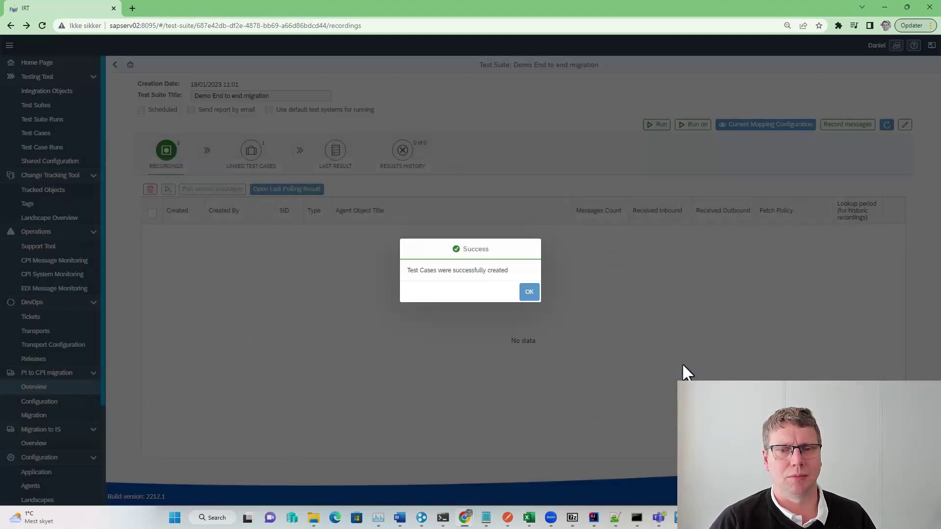
left_click(528, 294)
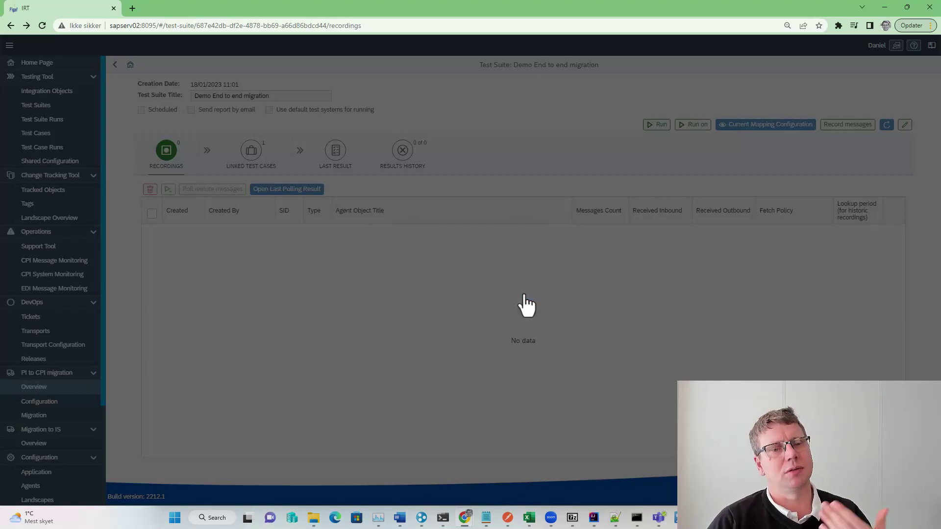
left_click(251, 158)
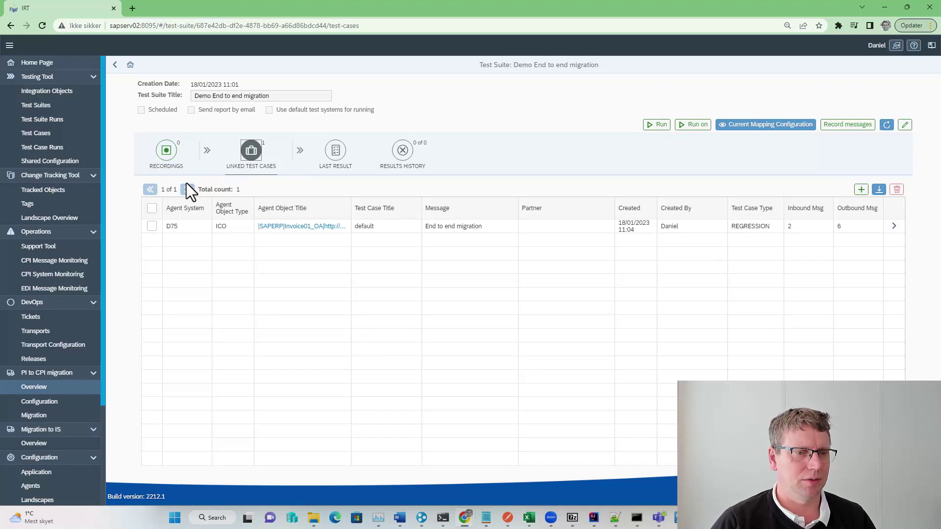
left_click(35, 387)
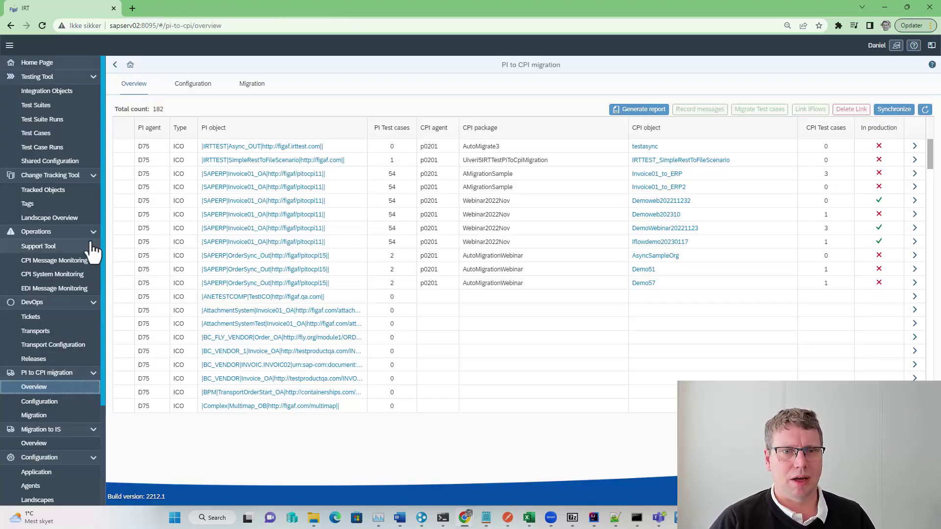
Step: Open the Iflowdemo20230117 migration details and paste a new iFlow name over the old one
left_click(117, 197)
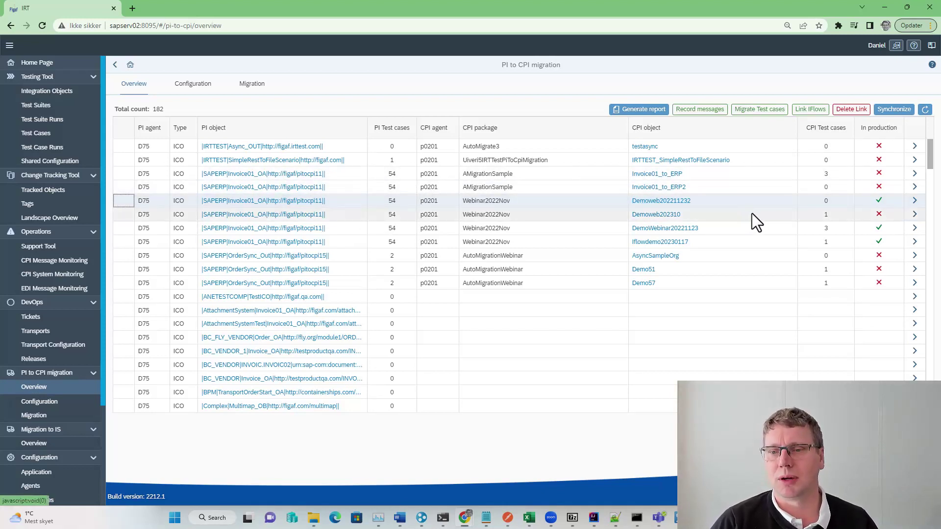
left_click(910, 245)
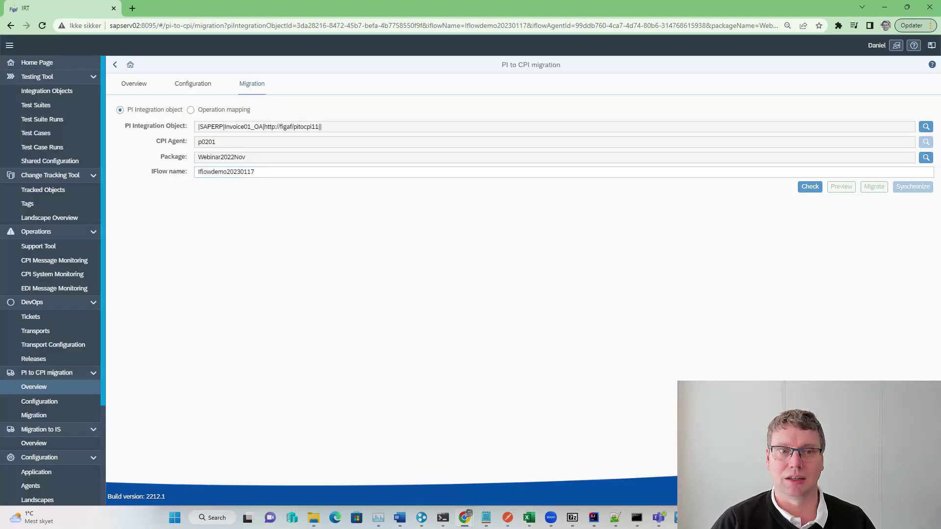
left_click_drag(266, 171, 190, 172)
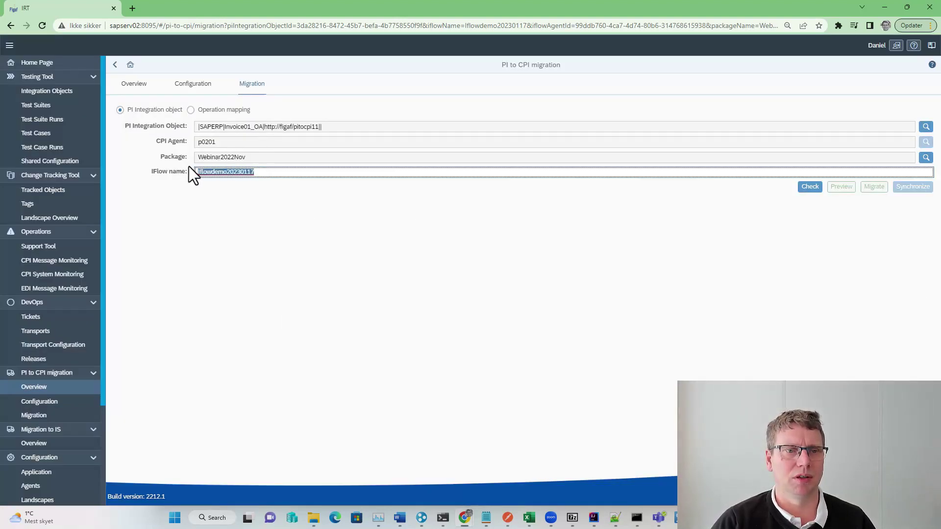
type("Demo End to end migration")
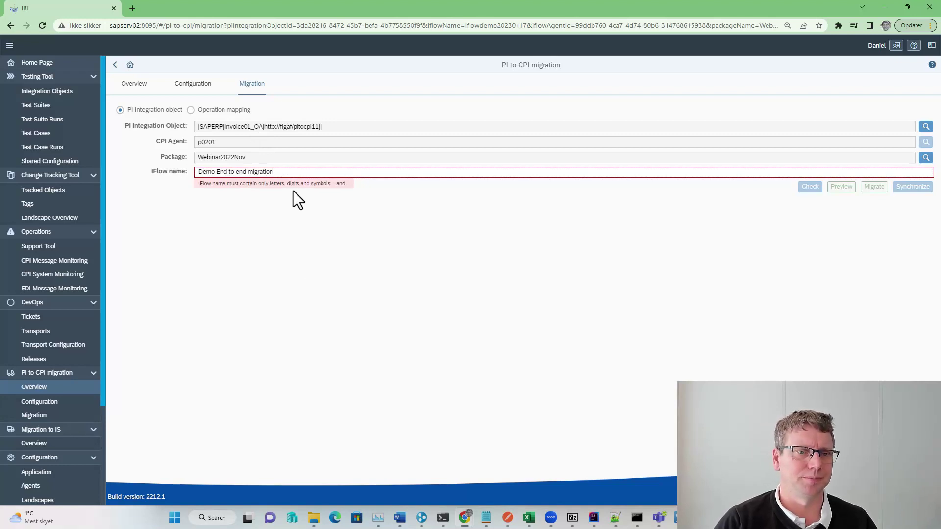
Step: Remove the spaces so the iFlow name reads DemoEndtoendmigration, then run the migration check
key("Left")
key("Left")
key("BackSpace")
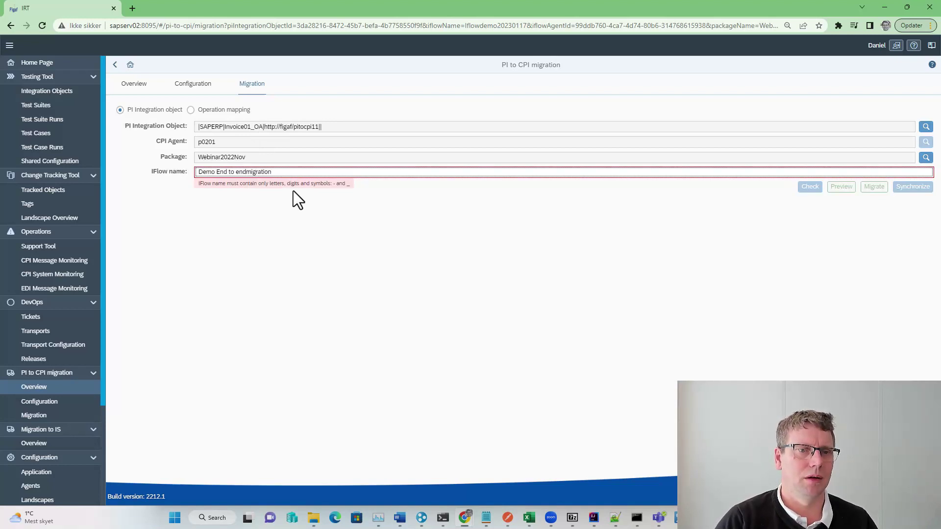
key("Left")
key("BackSpace")
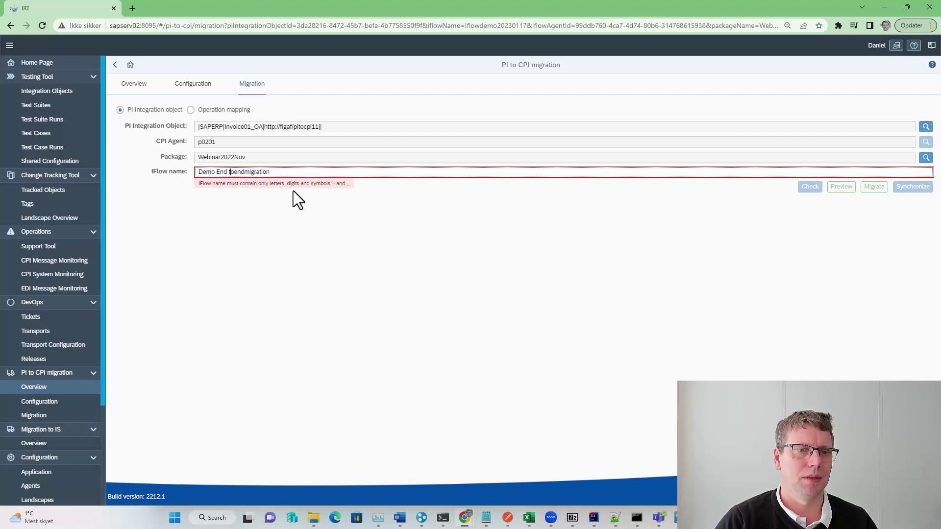
key("Left")
key("Left")
key("BackSpace")
key("BackSpace")
key("BackSpace")
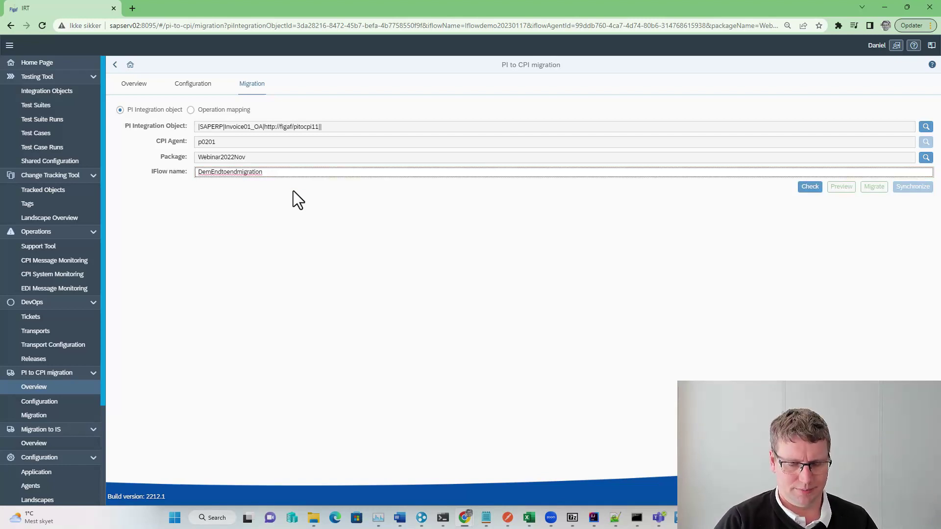
type("o")
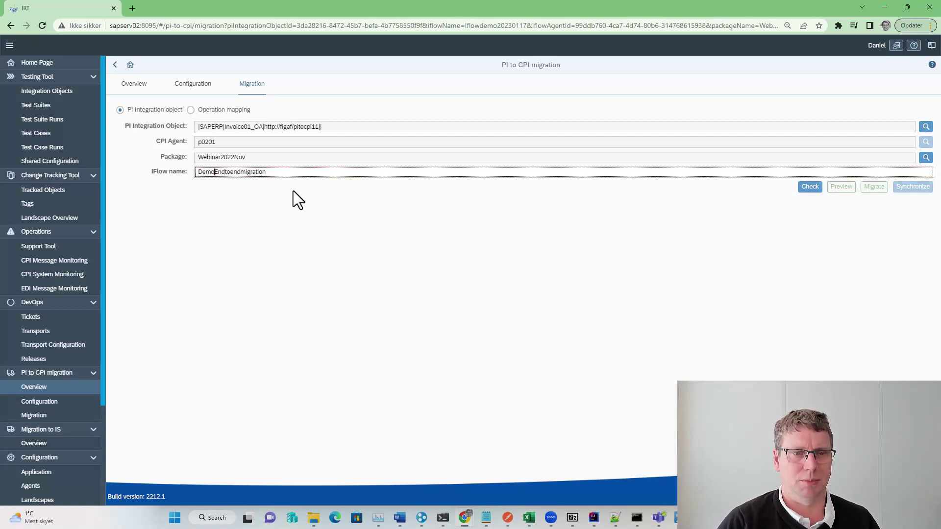
left_click(806, 188)
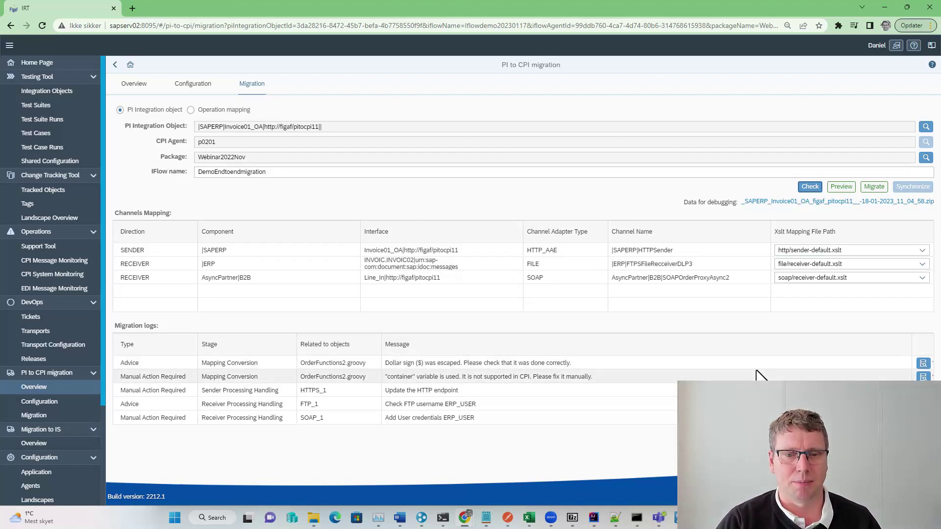
Step: Review the unsupported container variable and HTTP endpoint log notes, then preview the generated iFlow diagram
left_click_drag(402, 377, 550, 379)
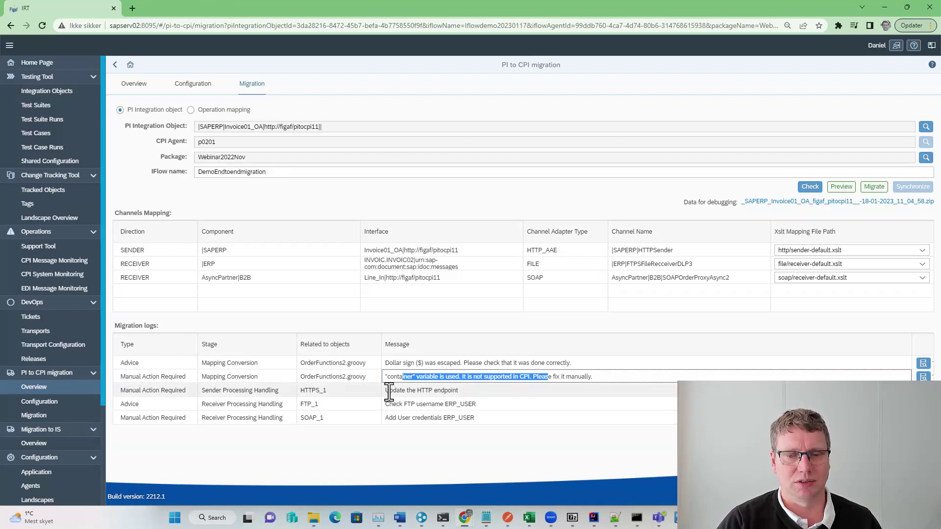
left_click_drag(384, 390, 498, 393)
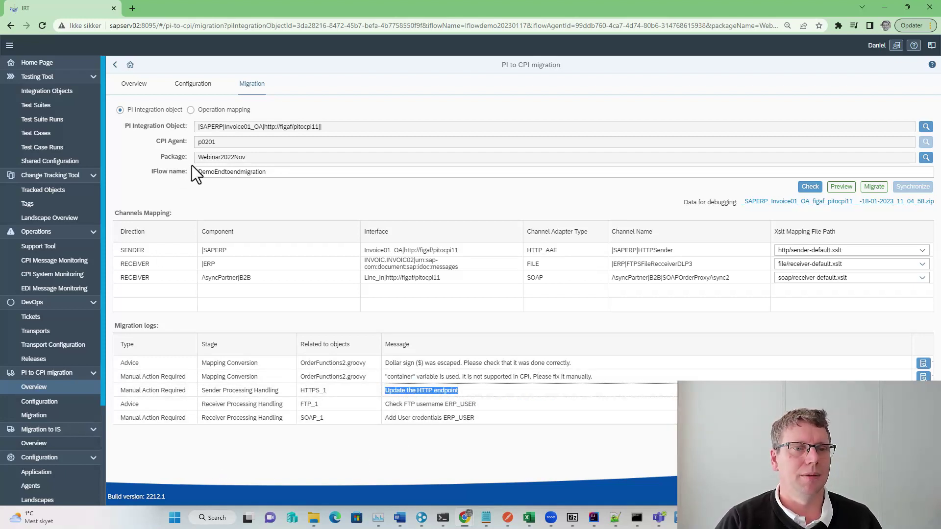
left_click(842, 187)
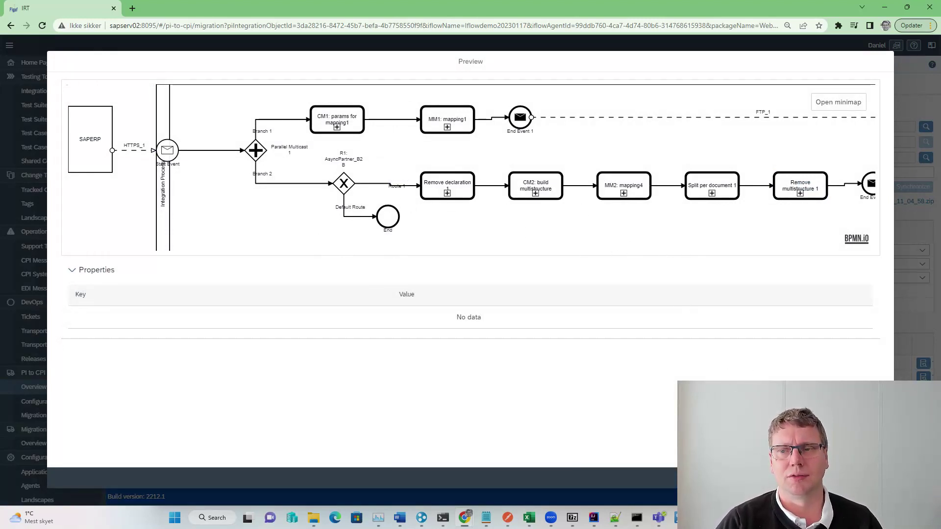
Step: Migrate the ICO to CPI and open the new DemoEndtoendmigration iFlow
key("Escape")
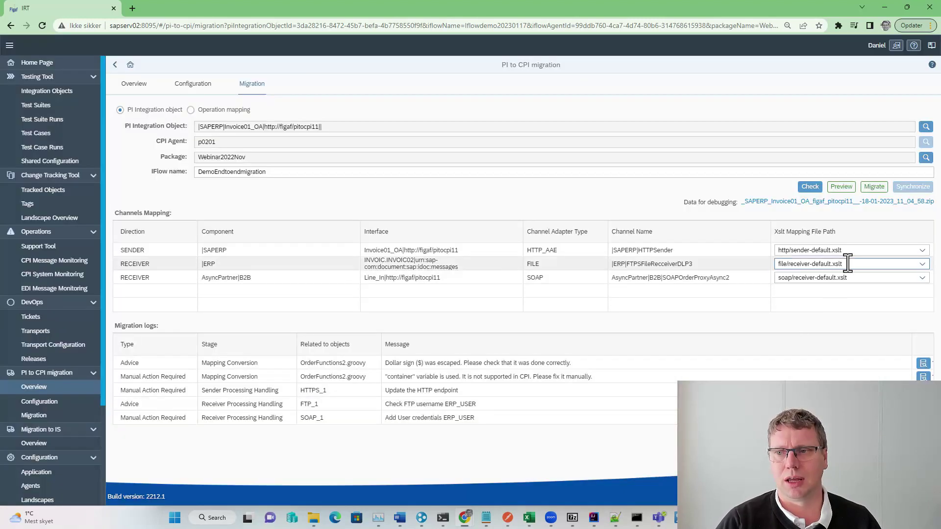
left_click(875, 186)
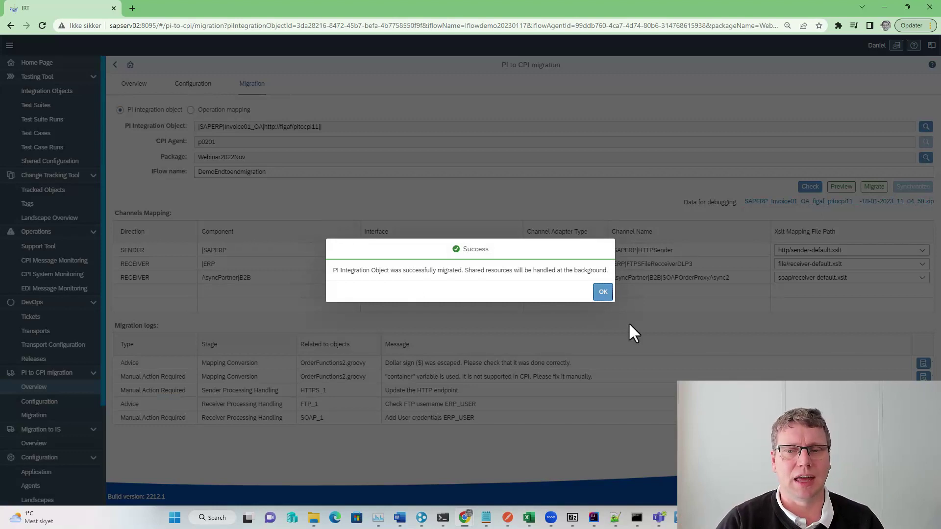
left_click(598, 296)
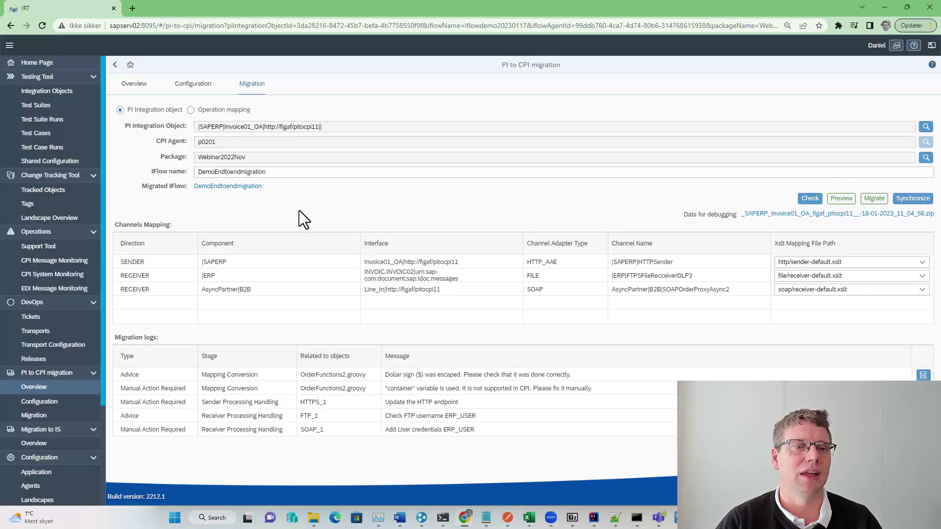
left_click(248, 187)
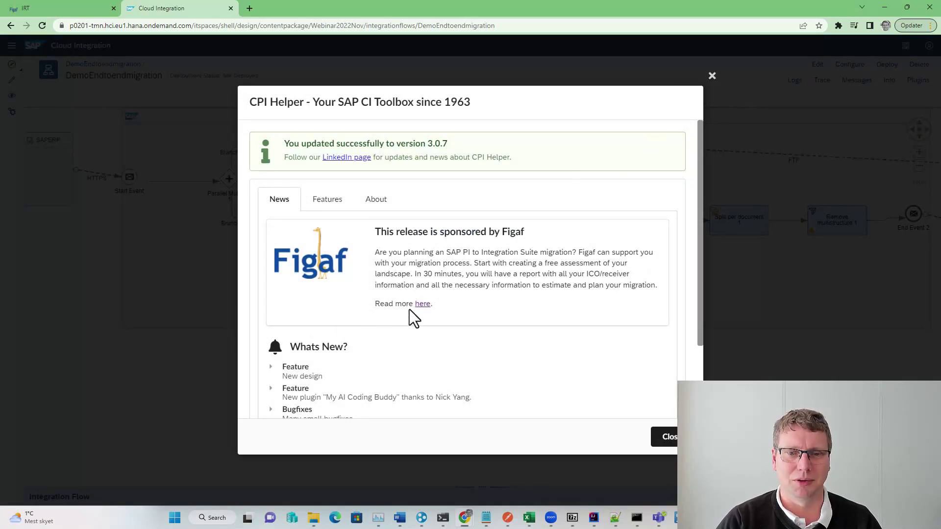
Step: In edit mode, set the HTTPS sender connection address to /DemoEndtoendmigration
left_click(710, 76)
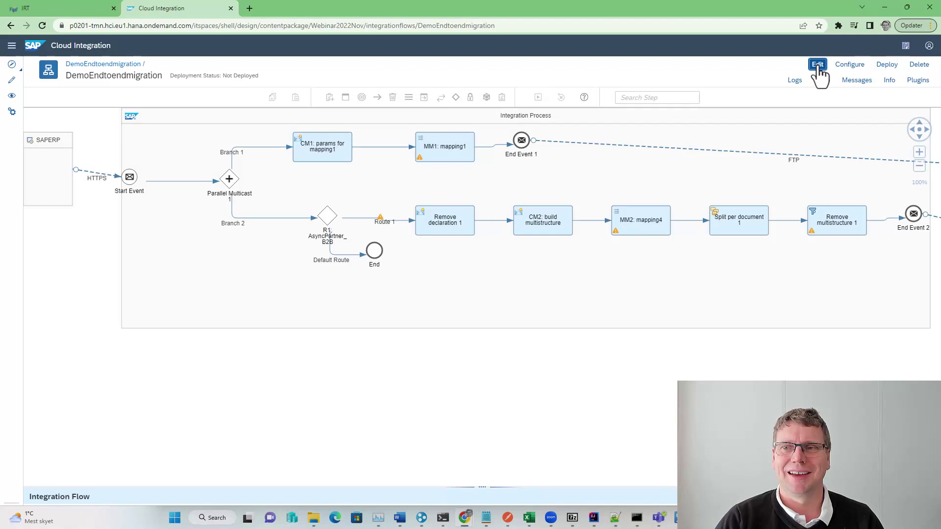
left_click(818, 67)
left_click(105, 177)
key("ctrl+c")
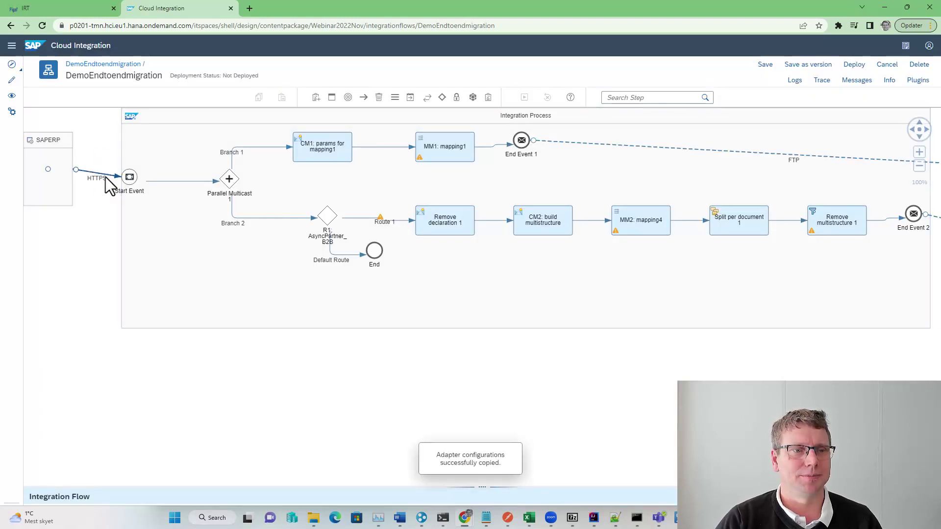
double_click(478, 25)
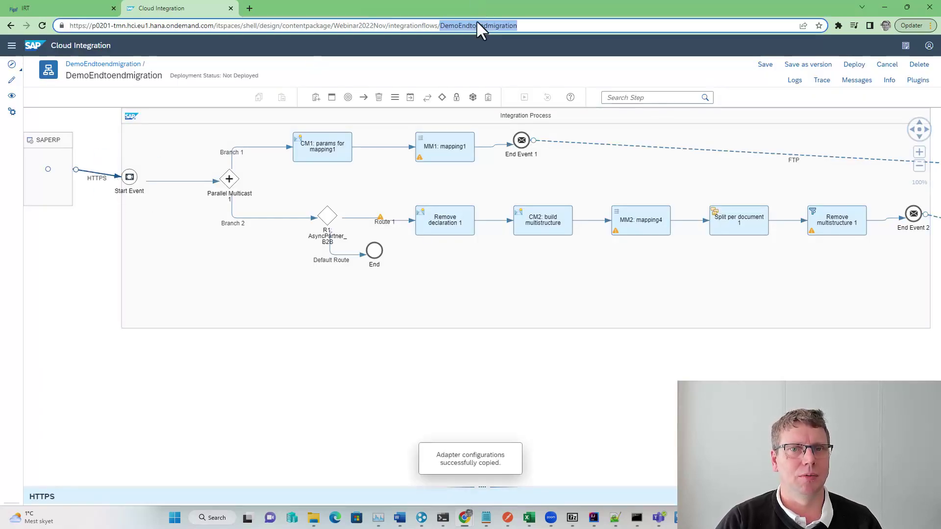
left_click(117, 177)
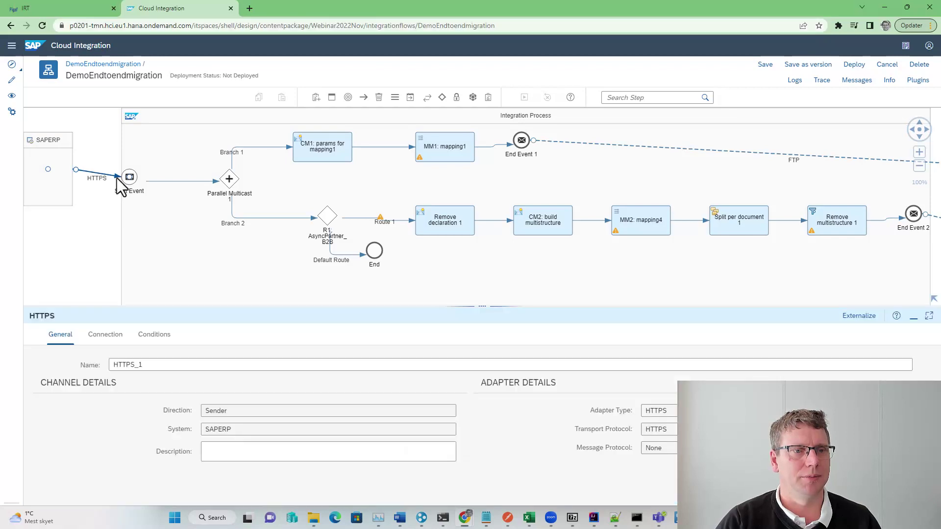
left_click(105, 334)
double_click(216, 384)
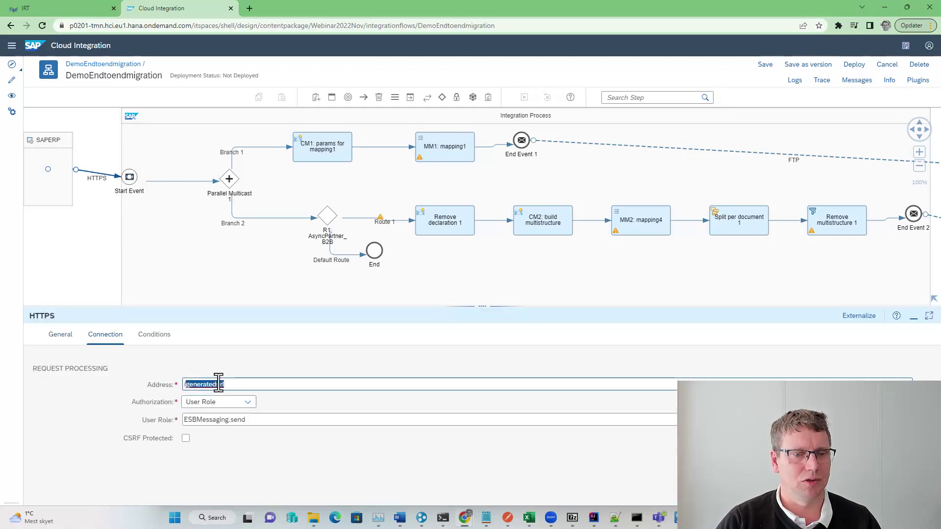
key("ctrl+v")
Step: Save the iFlow as version 1.0.1 and deploy it
left_click(809, 64)
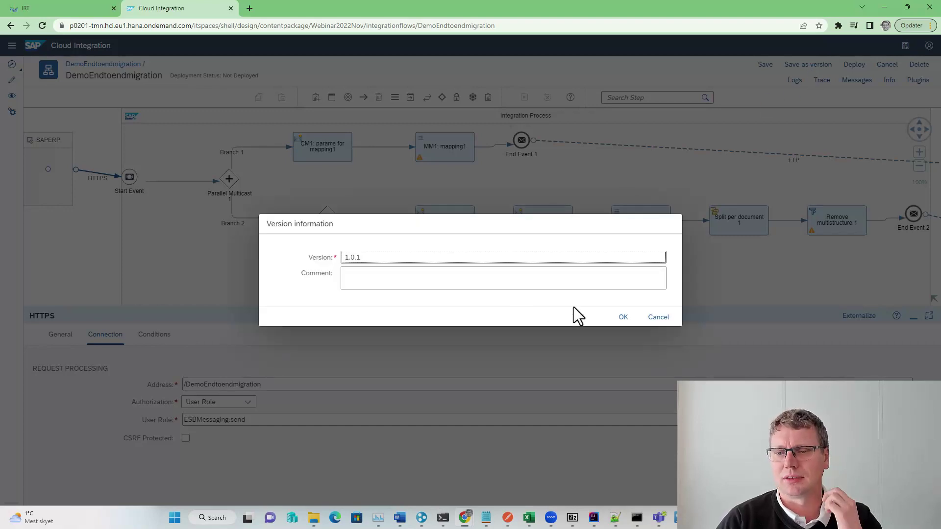
left_click(613, 319)
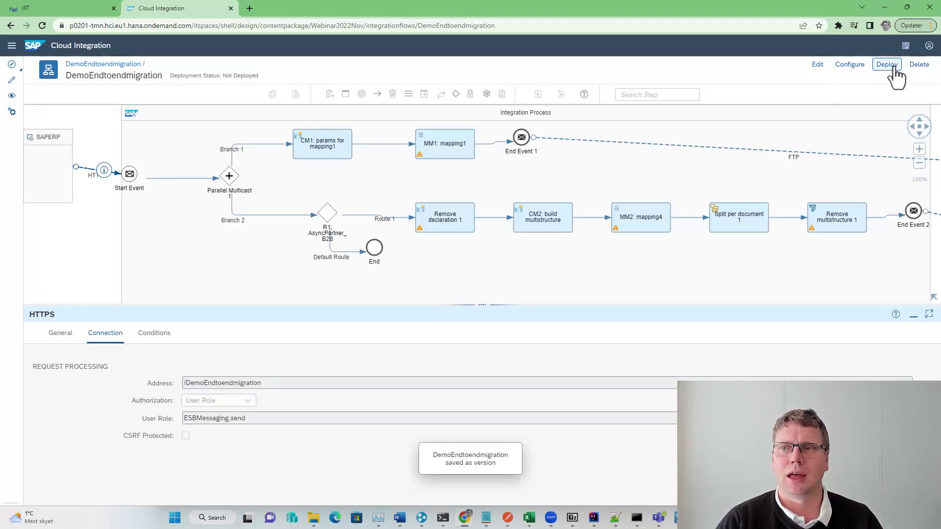
left_click(893, 69)
left_click(491, 293)
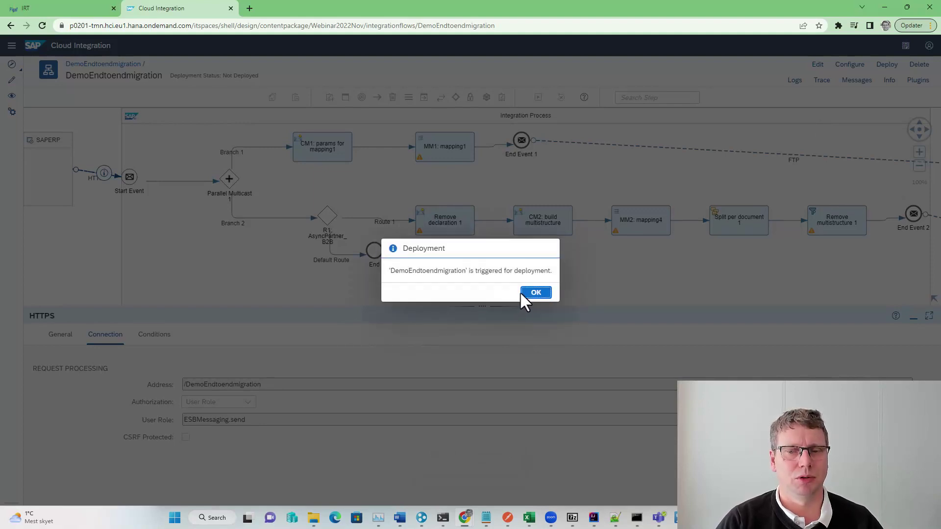
left_click(523, 295)
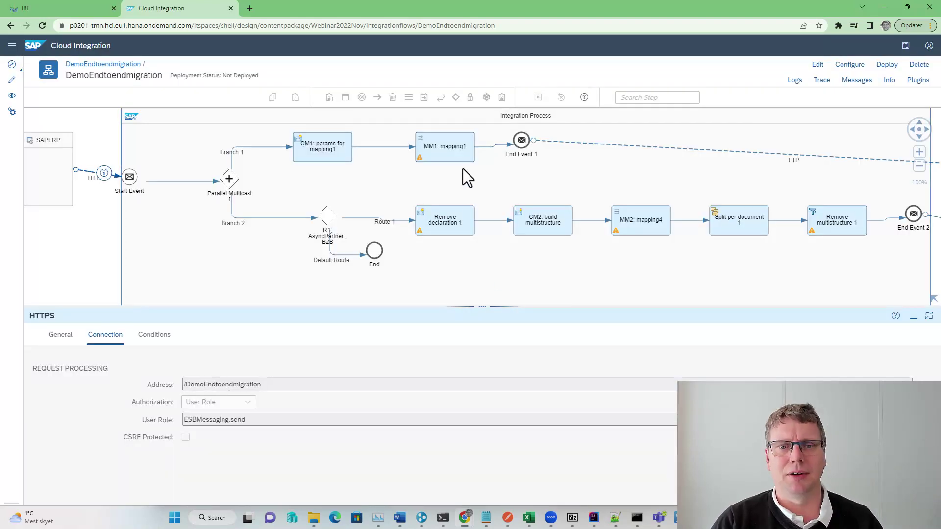
Step: Open the mapping1 message mapping of step MM1 and inspect the KUNDEUINR field under IDOC > E1EDK01
left_click(817, 69)
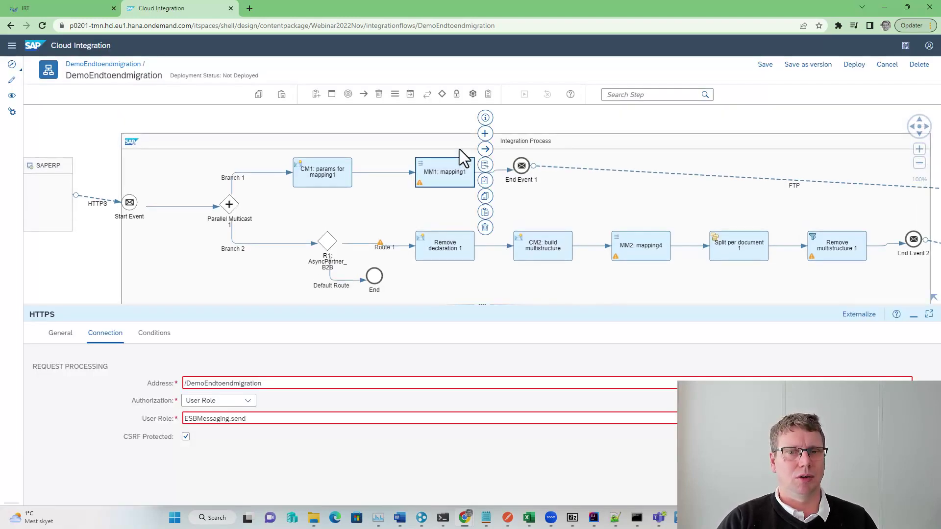
left_click(447, 169)
left_click(104, 334)
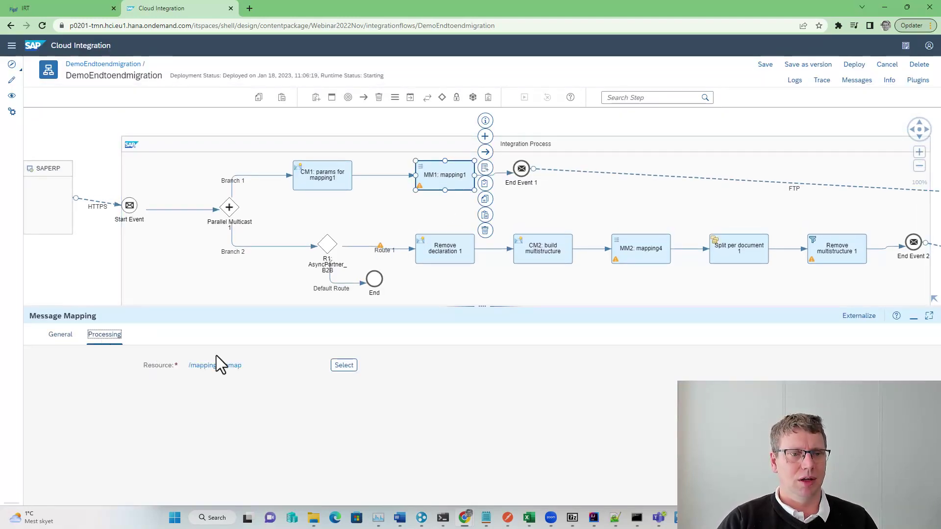
left_click(218, 367)
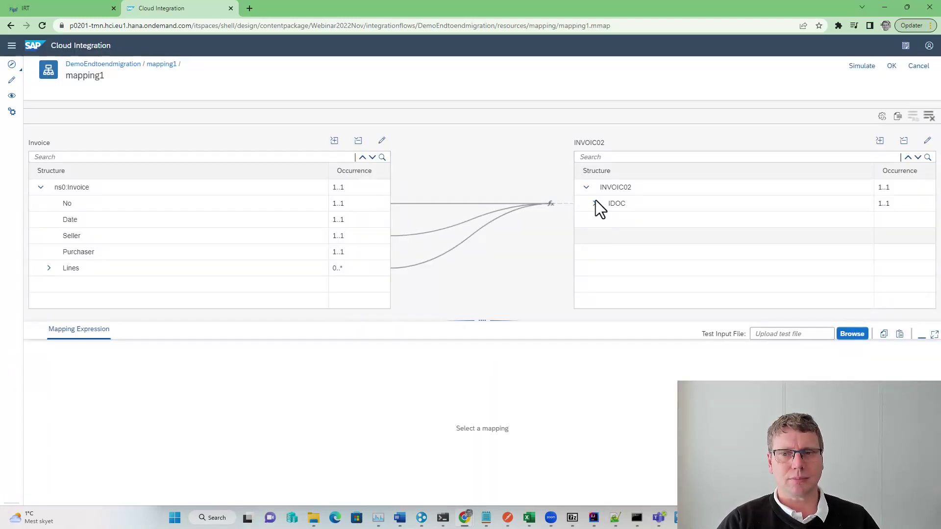
left_click(596, 203)
left_click(603, 252)
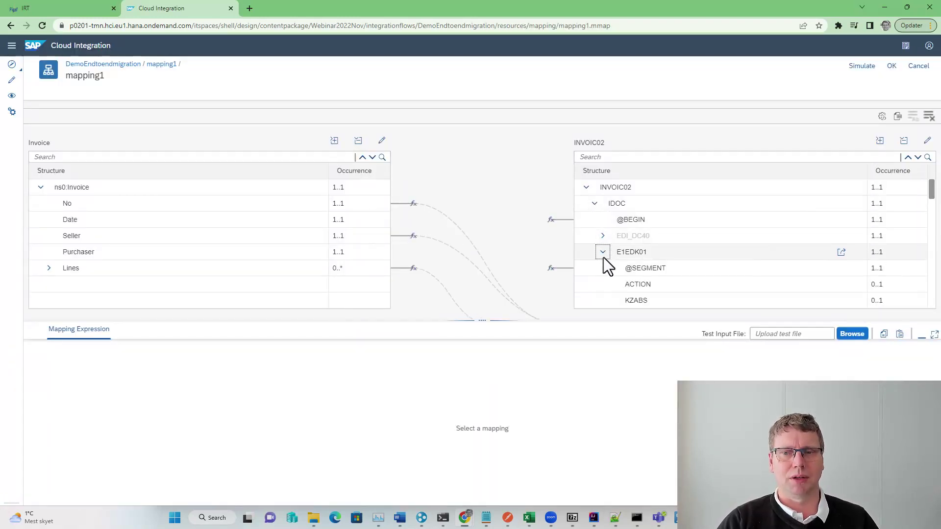
scroll(608, 265, "down", 3)
left_click(632, 240)
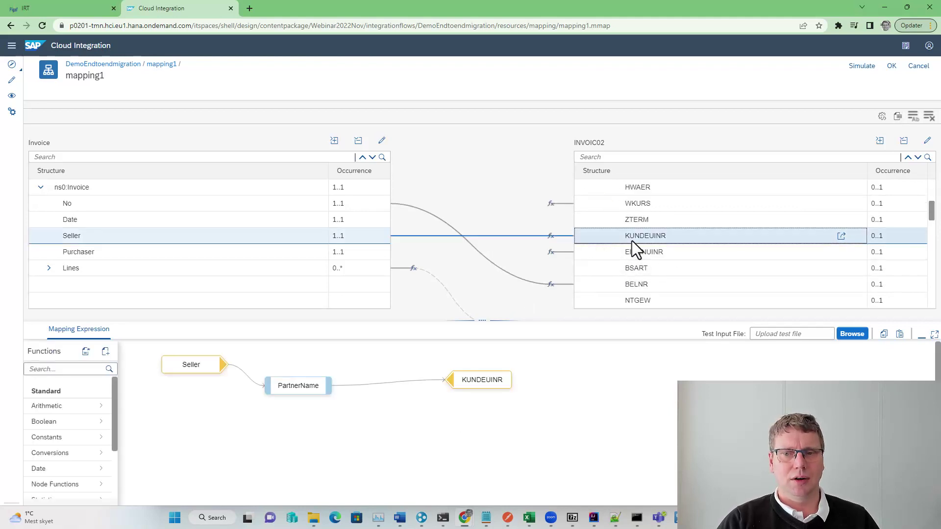
Step: Review the PartnerName Groovy script, including its commented regex lines, addWarning call and importanttrace usage
left_click(316, 384)
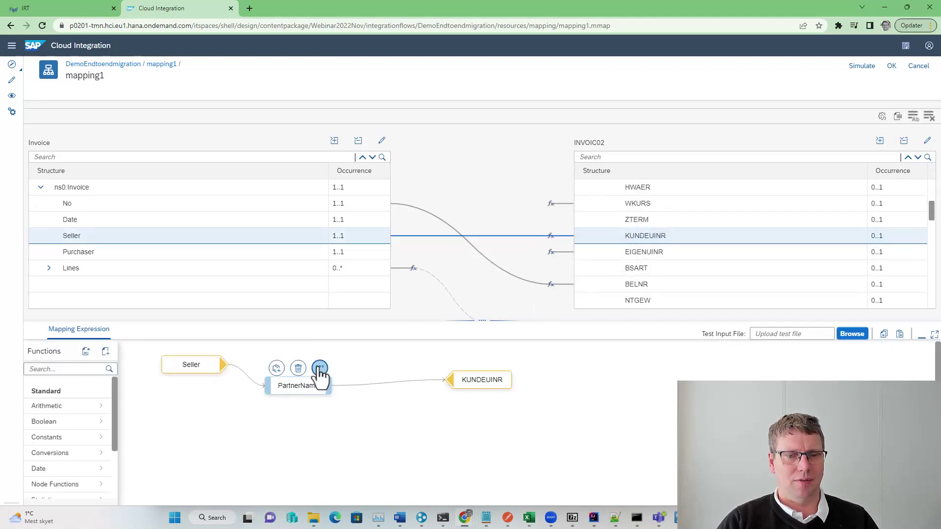
left_click(320, 368)
left_click(367, 374)
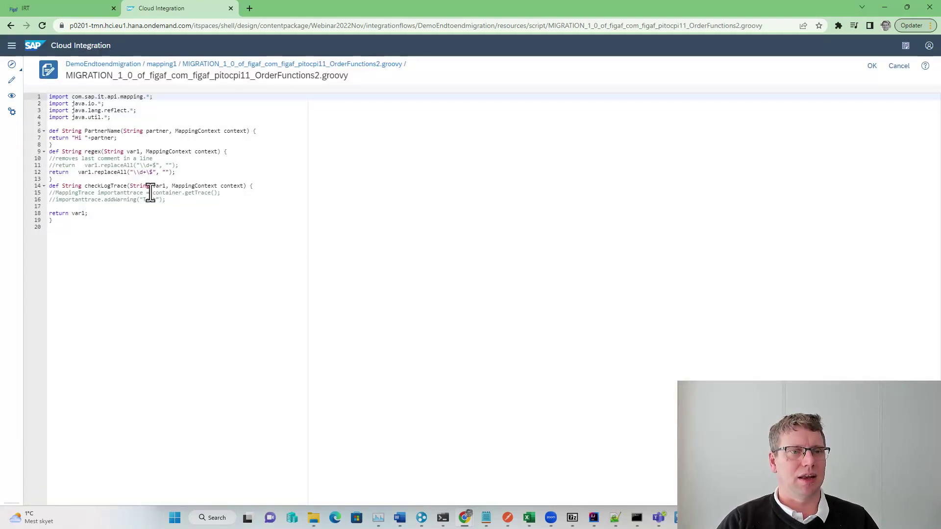
left_click_drag(127, 166, 76, 159)
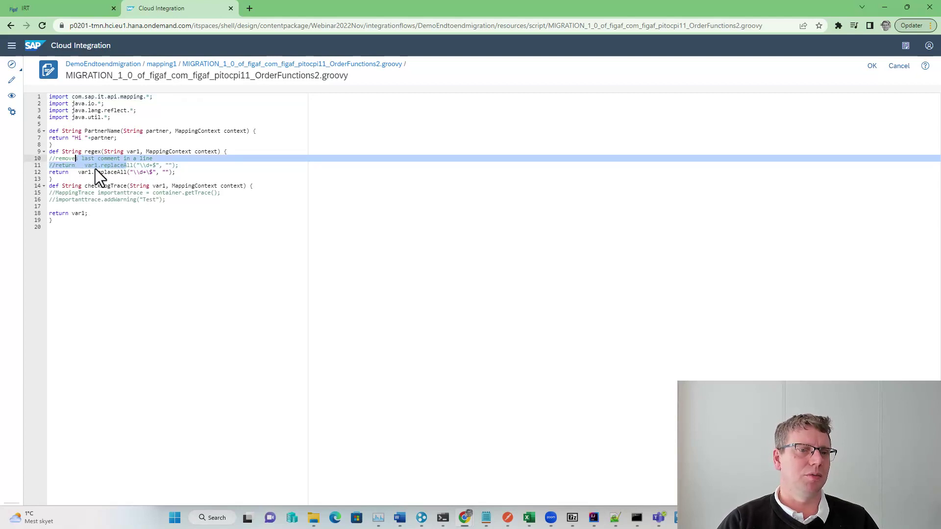
left_click(127, 166)
left_click(149, 165)
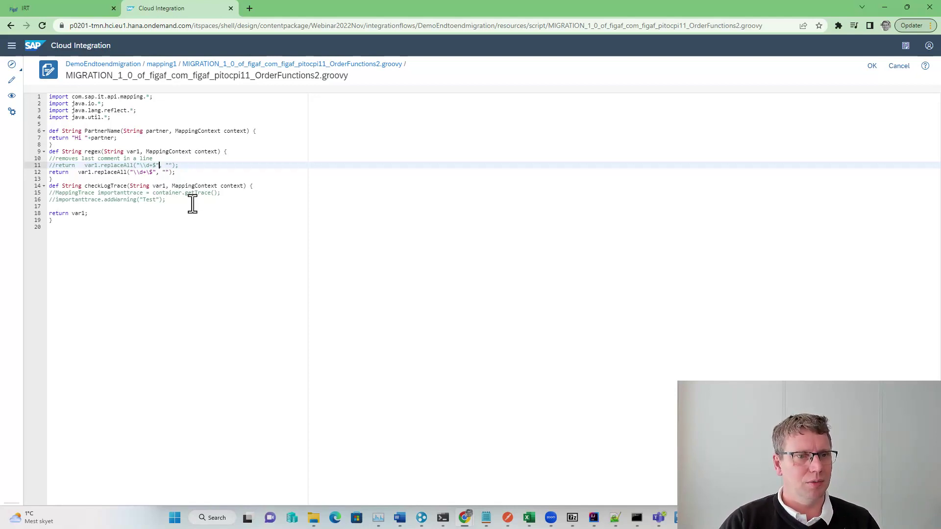
left_click_drag(88, 199, 125, 200)
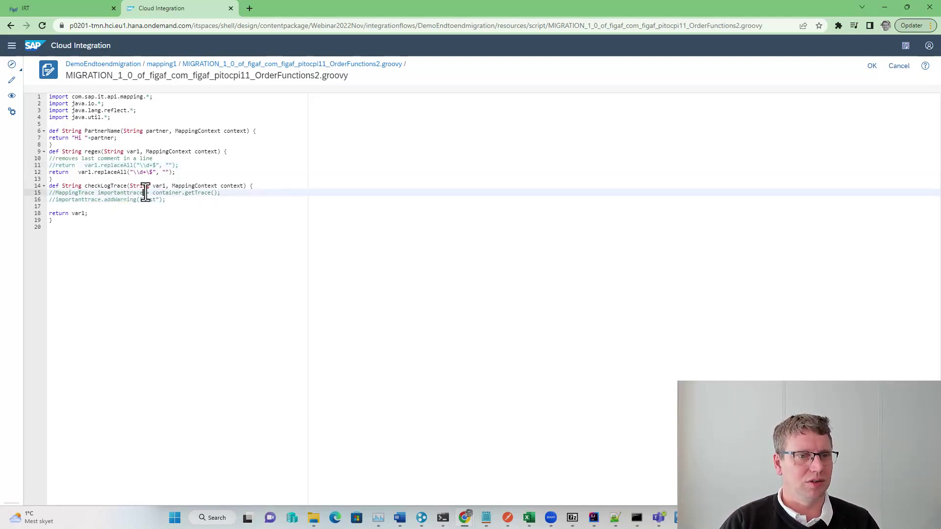
double_click(142, 193)
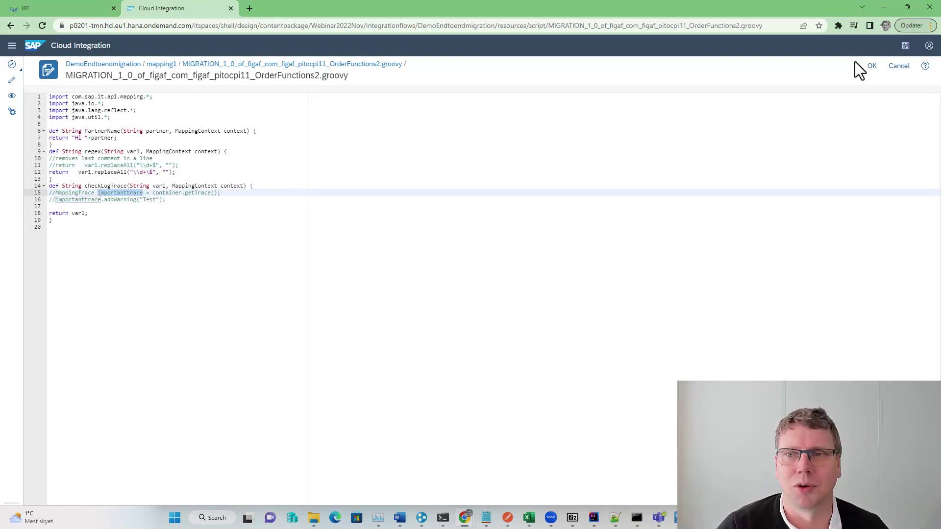
left_click(869, 66)
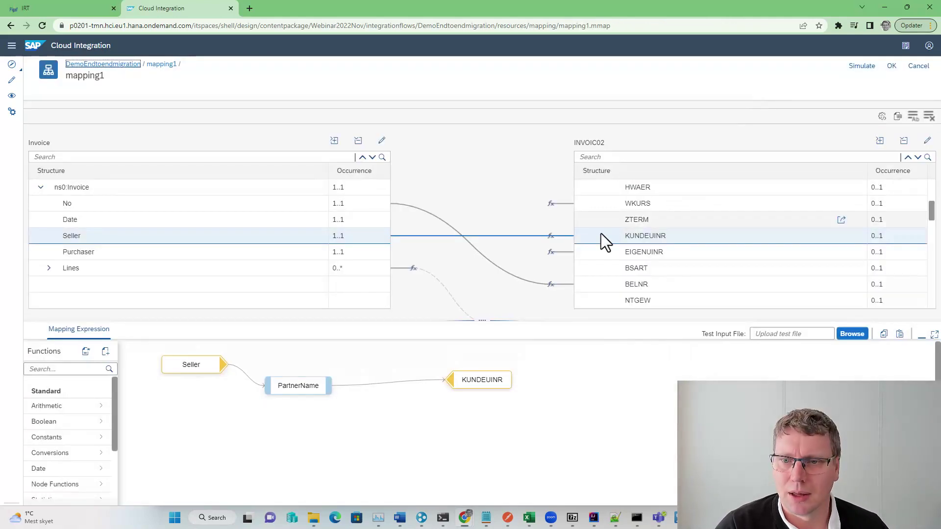
Step: Inspect the BELNR and EIGENUINR mappings, including the toUpperCase input, then close the Cloud Integration tab
left_click(627, 284)
left_click(628, 253)
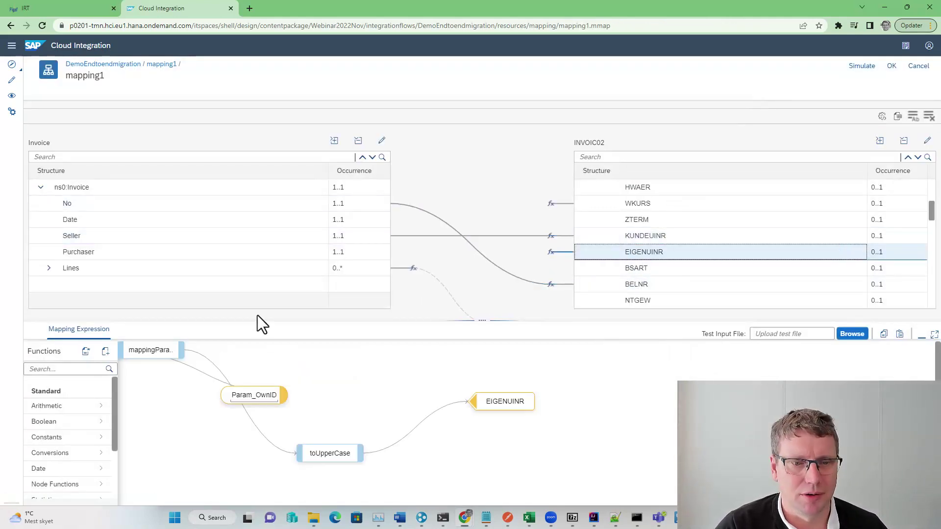
left_click(339, 452)
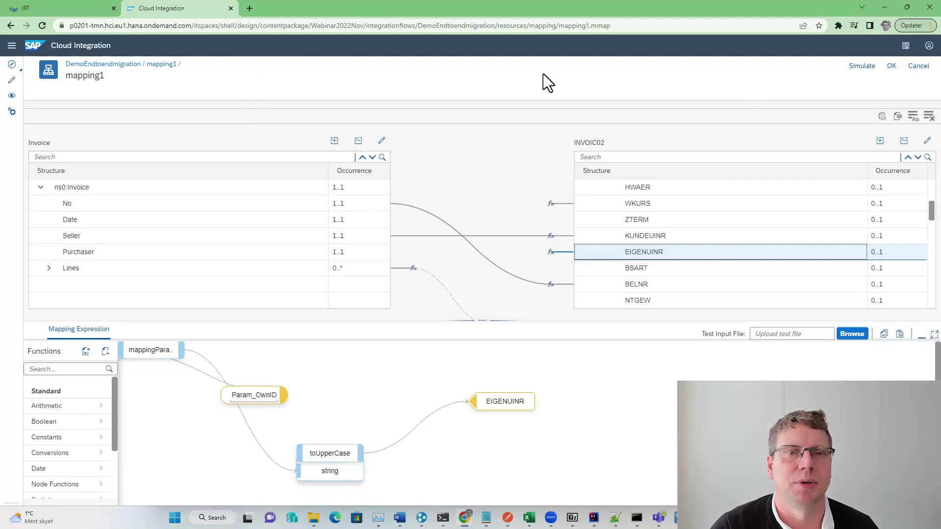
left_click(231, 9)
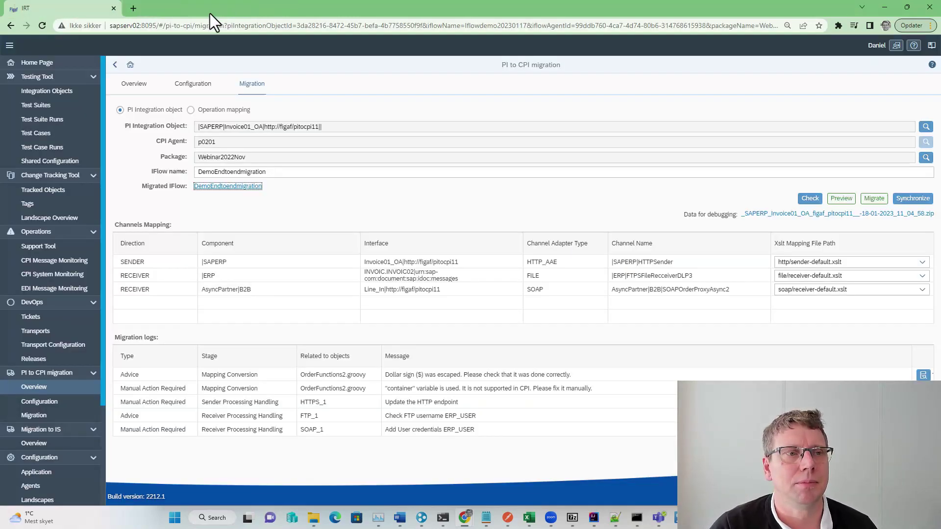
Step: Synchronize the Webinar2022Nov package, refreshing until all 46 objects finish, then return to the Overview
left_click(905, 199)
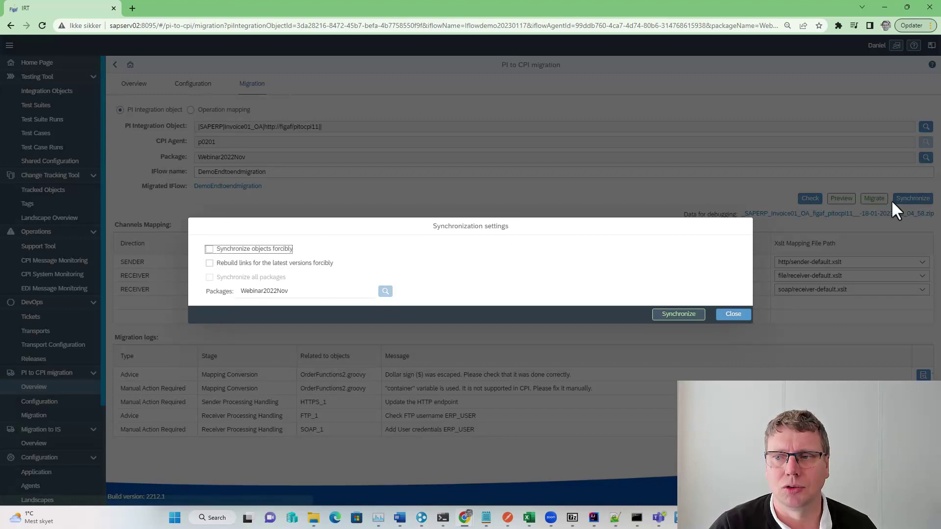
left_click(670, 315)
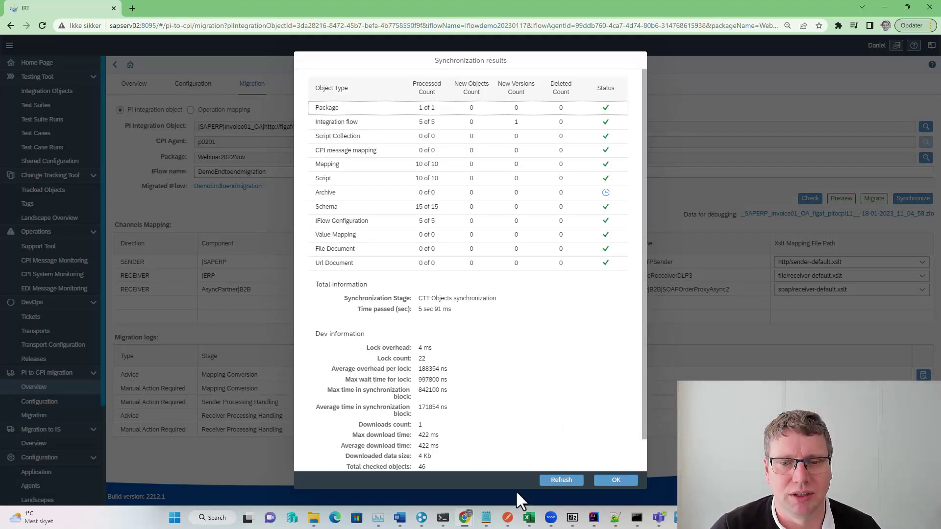
left_click(552, 483)
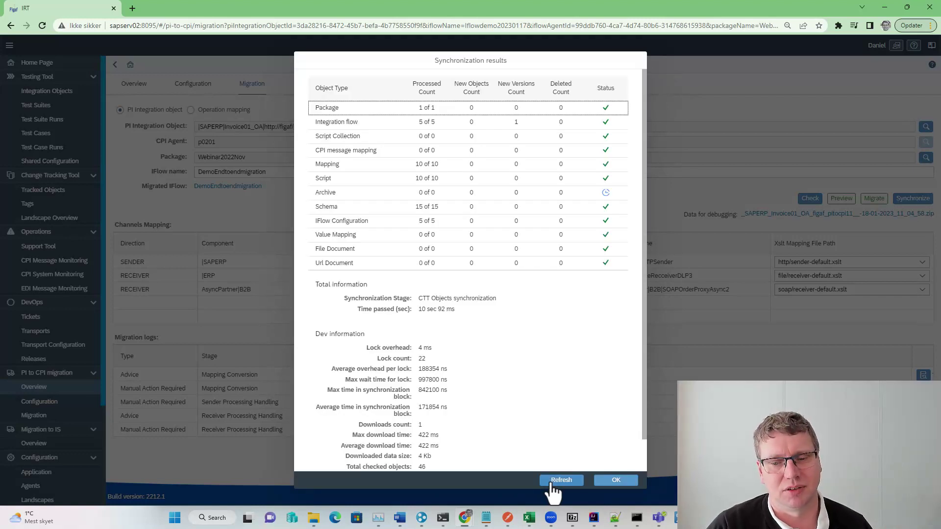
left_click(552, 485)
left_click(552, 485)
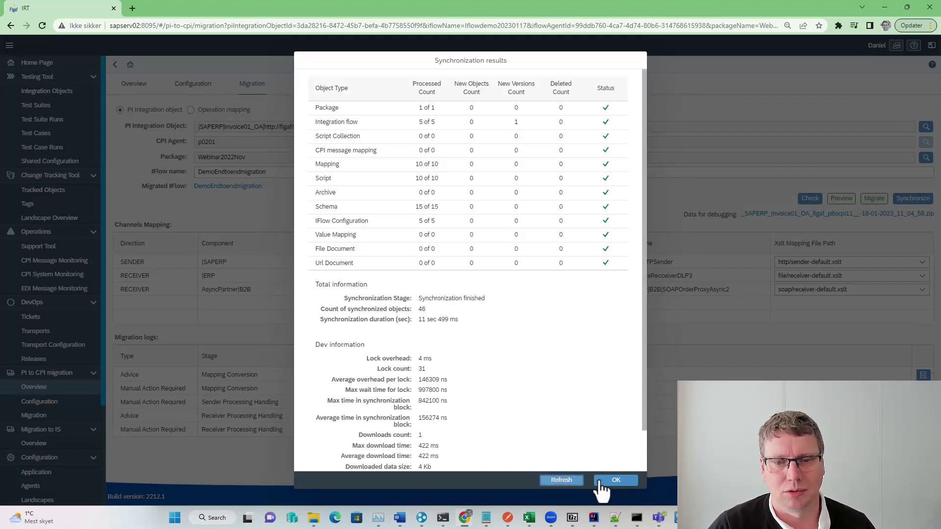
left_click(602, 482)
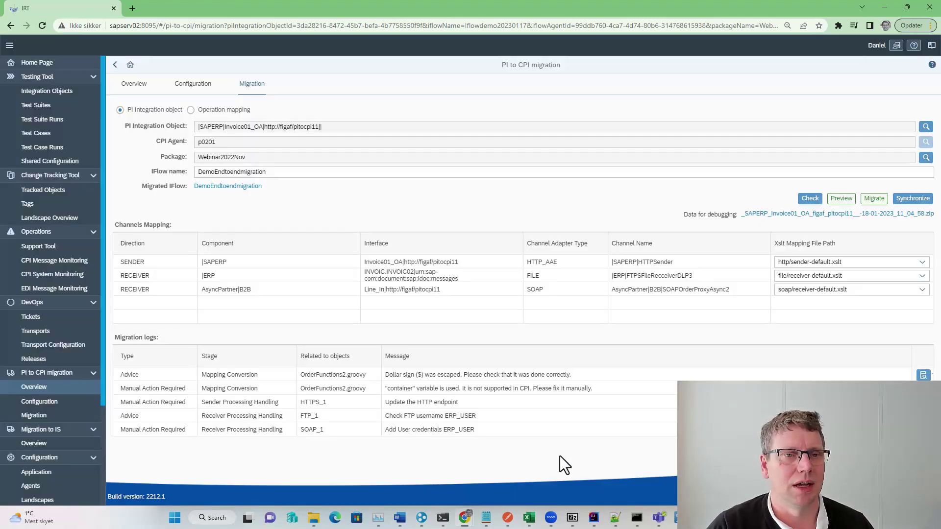
left_click(115, 64)
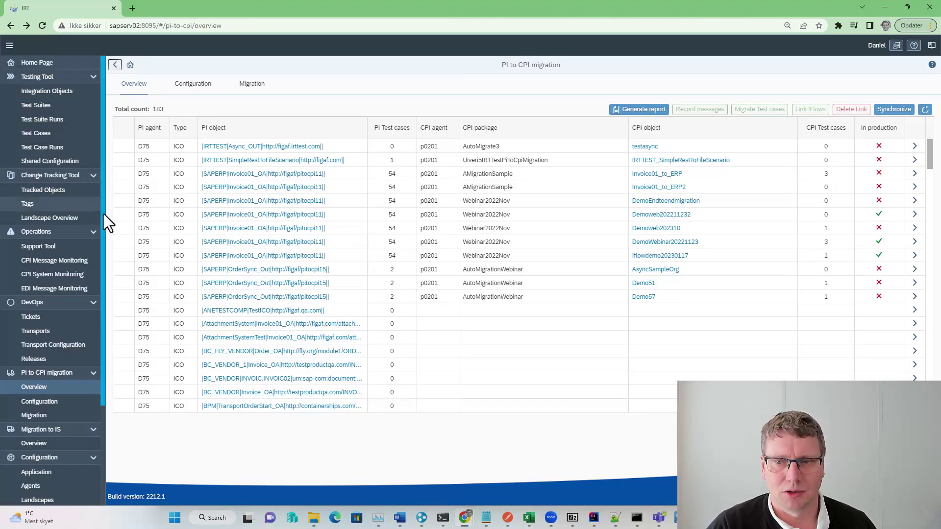
Step: Migrate the End to end migration test case to DemoEndtoendmigration in the existing Demo End to end migration suite
left_click(120, 201)
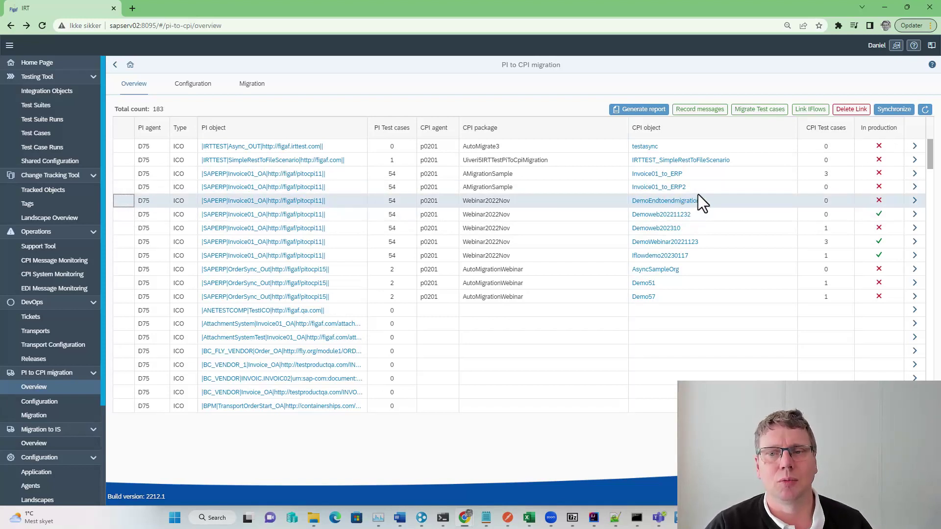
left_click(755, 111)
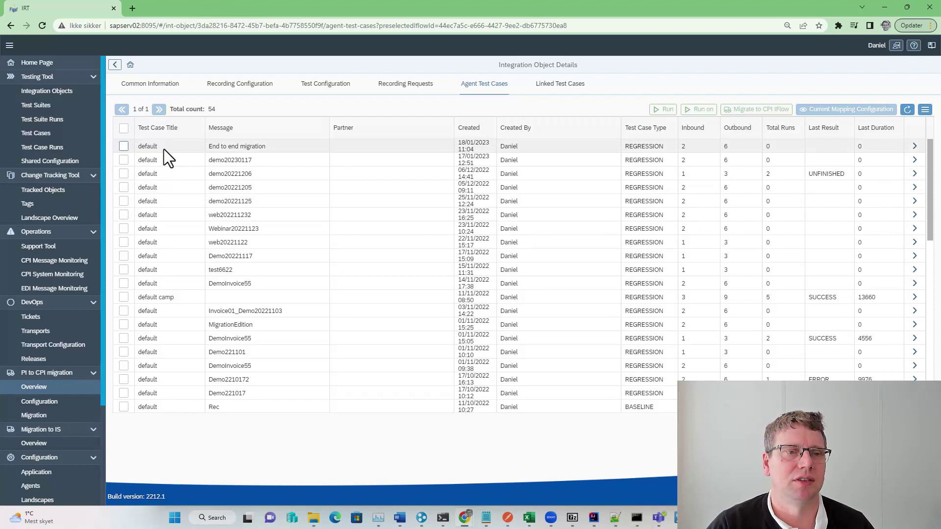
left_click(124, 146)
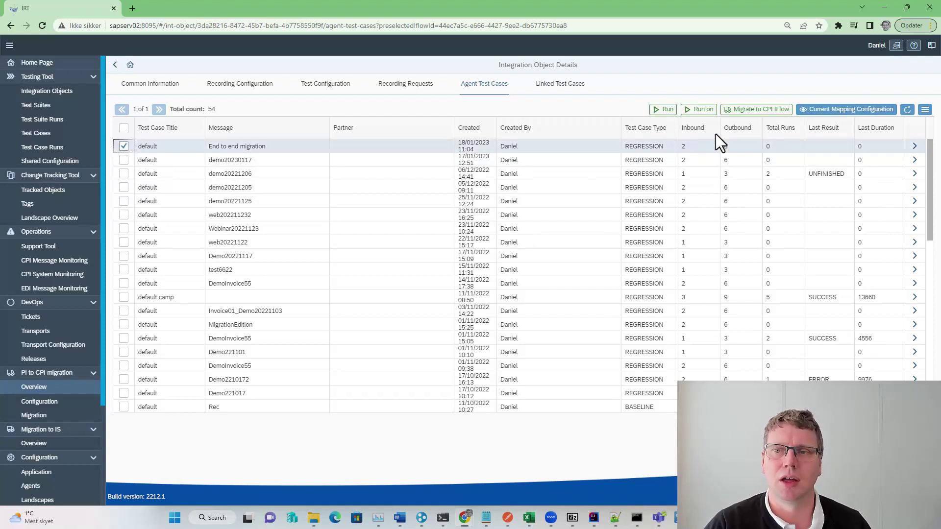
left_click(763, 111)
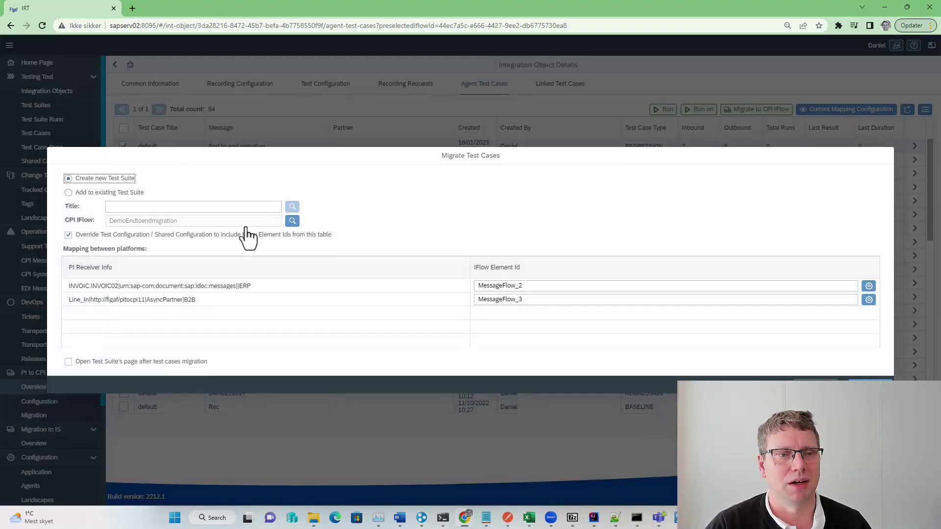
left_click(93, 193)
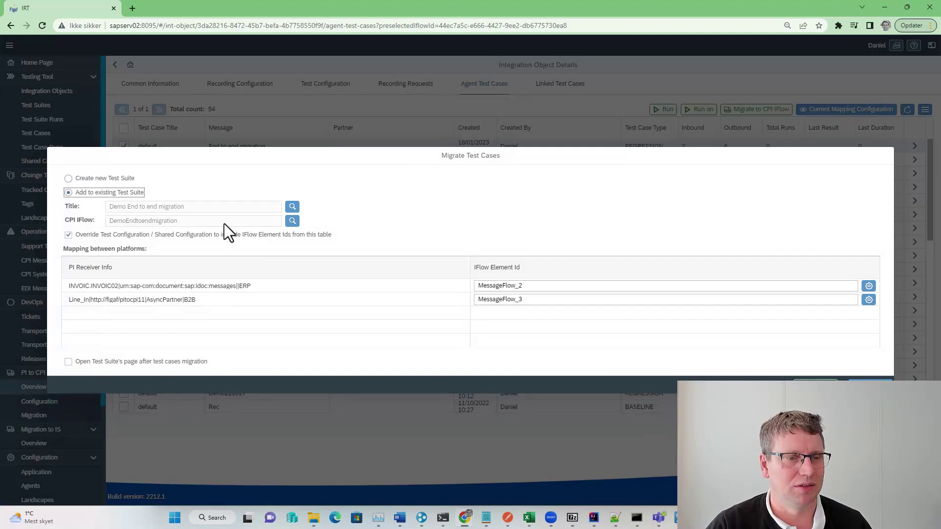
left_click(869, 287)
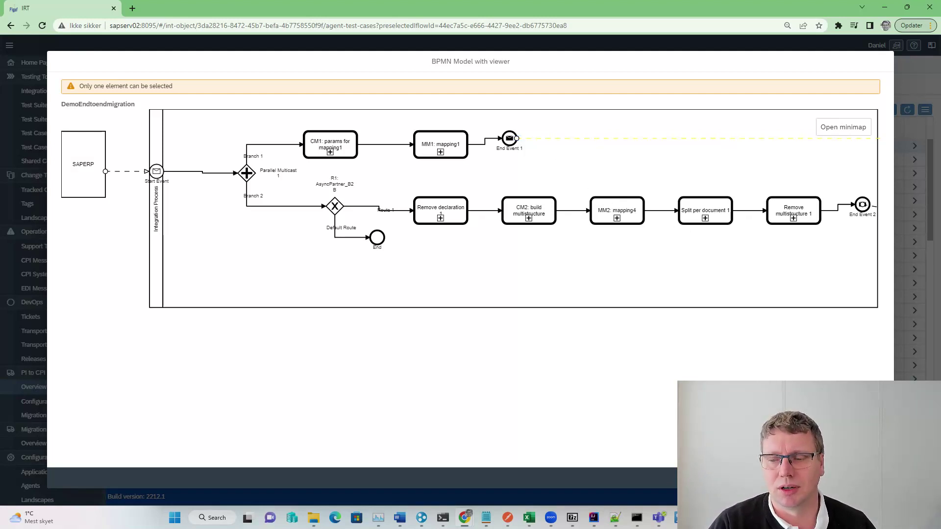
left_click(871, 477)
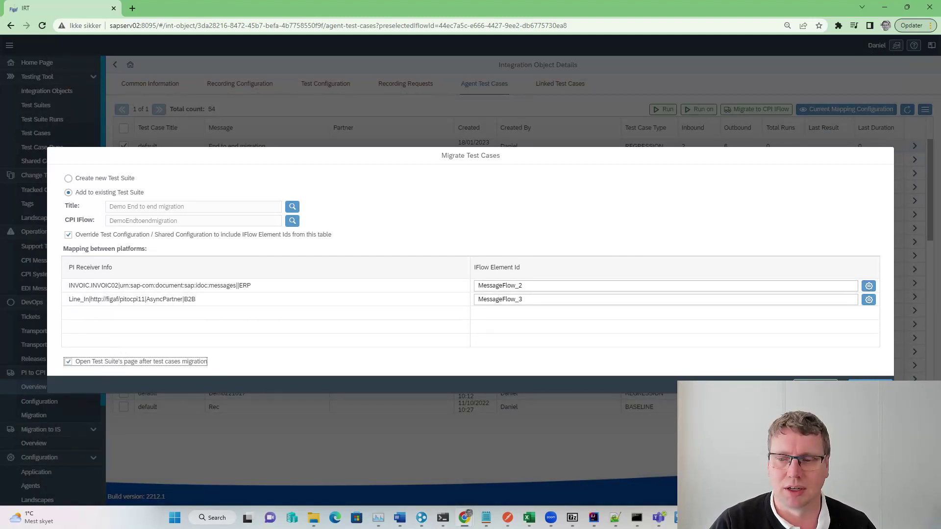
left_click(870, 386)
left_click(699, 293)
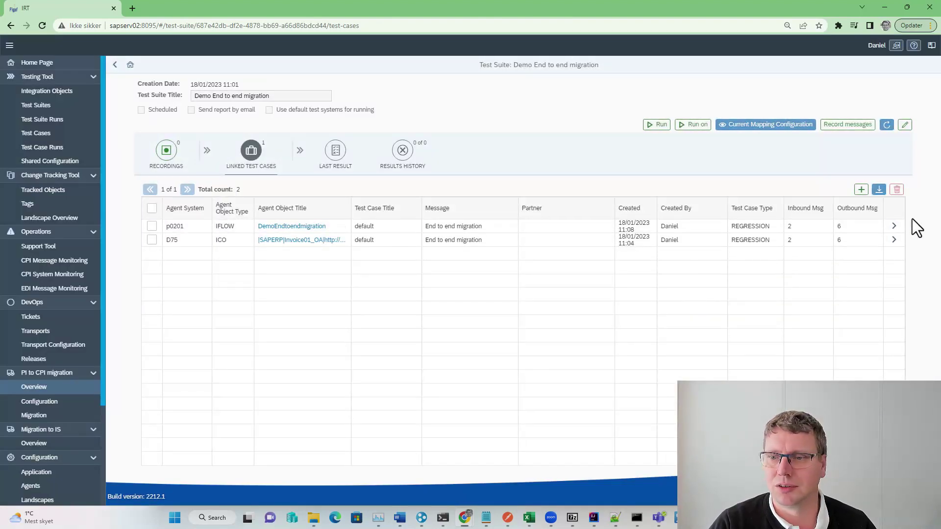
Step: Add the DemoEndtoendmigration iFlow to the licence for both testing and DevOps
left_click(895, 227)
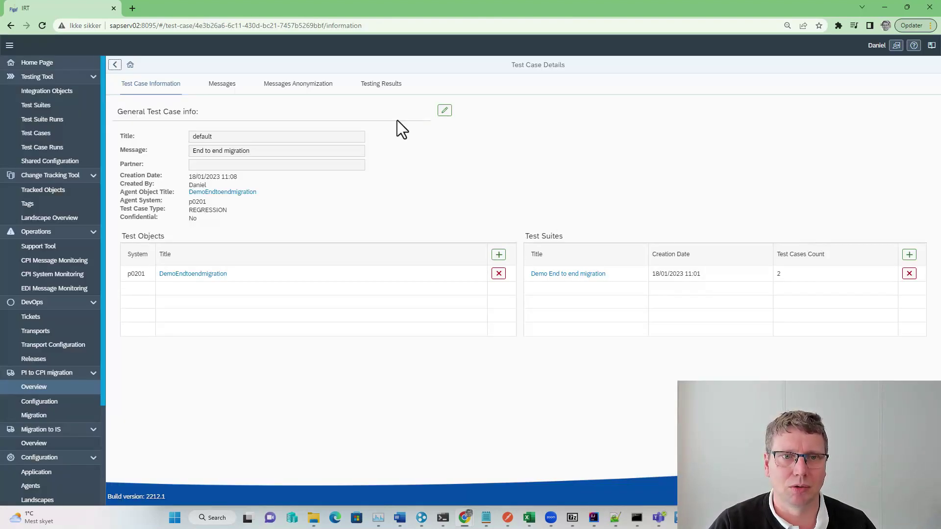
left_click(380, 86)
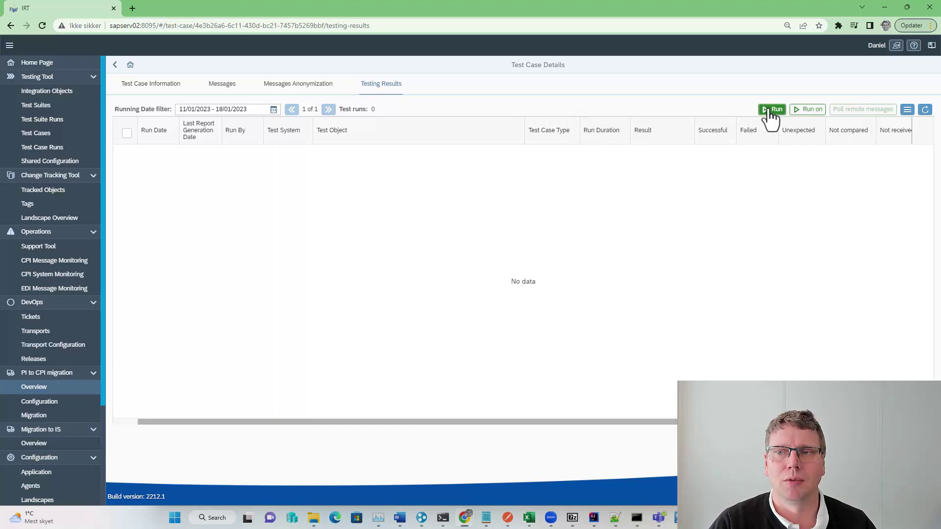
left_click(772, 108)
left_click(466, 294)
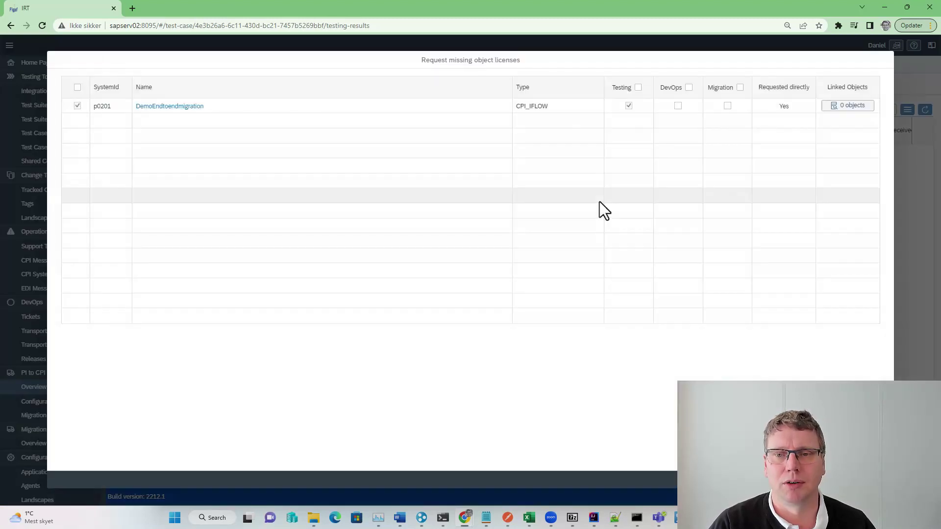
left_click(678, 107)
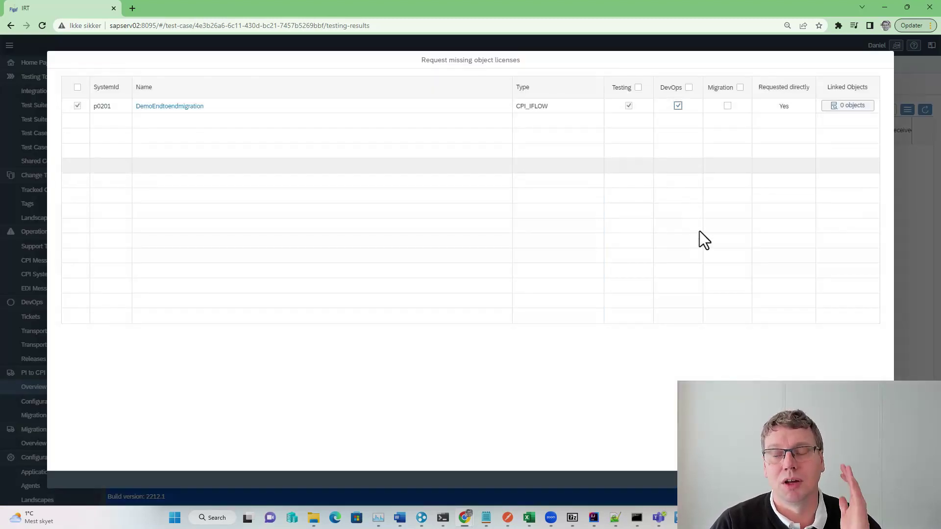
left_click(841, 480)
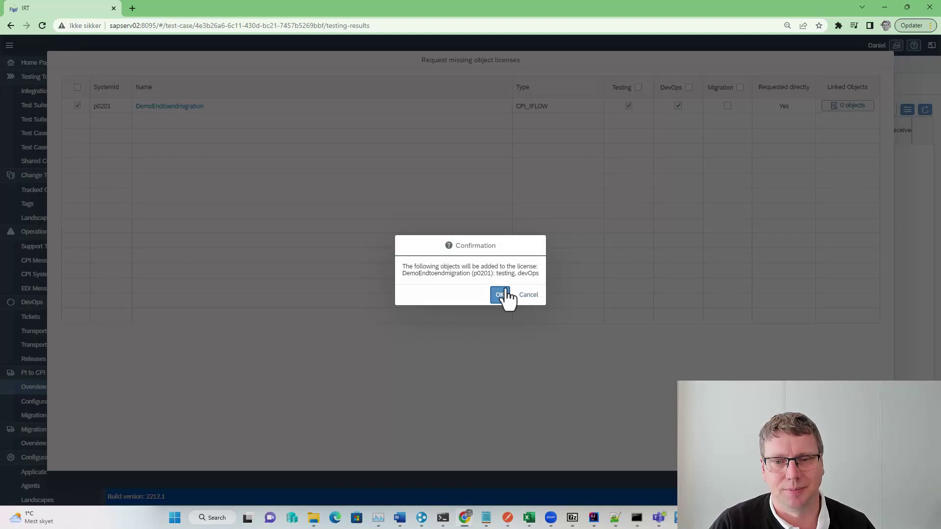
left_click(500, 294)
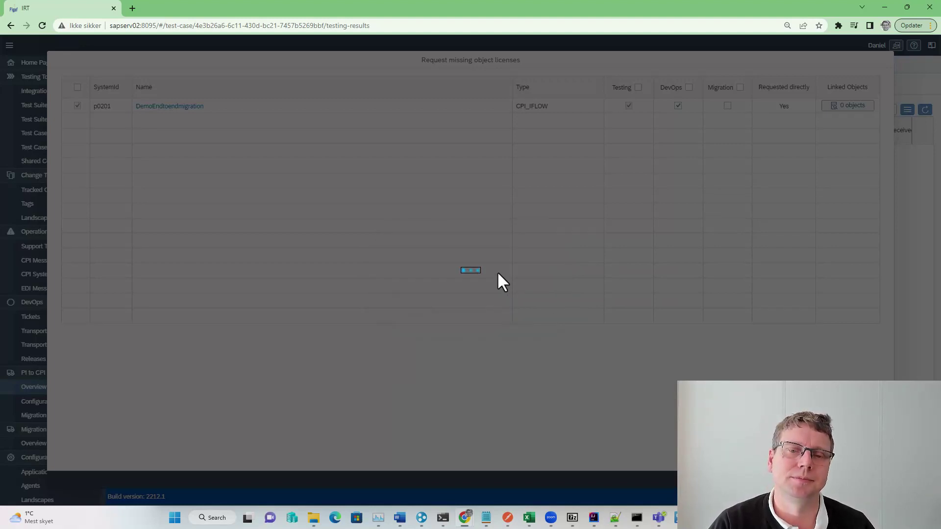
left_click(526, 291)
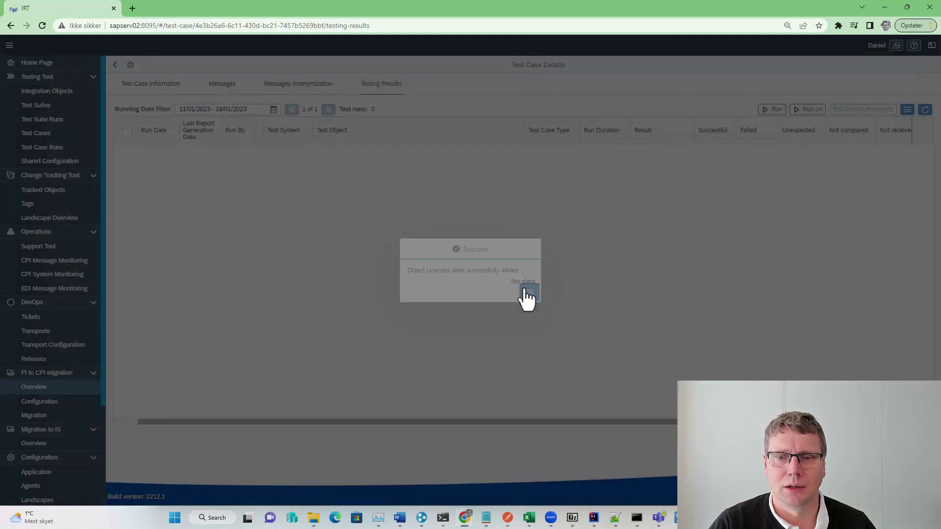
Step: Run the DemoEndtoendmigration test case and view the new run's results
left_click(772, 109)
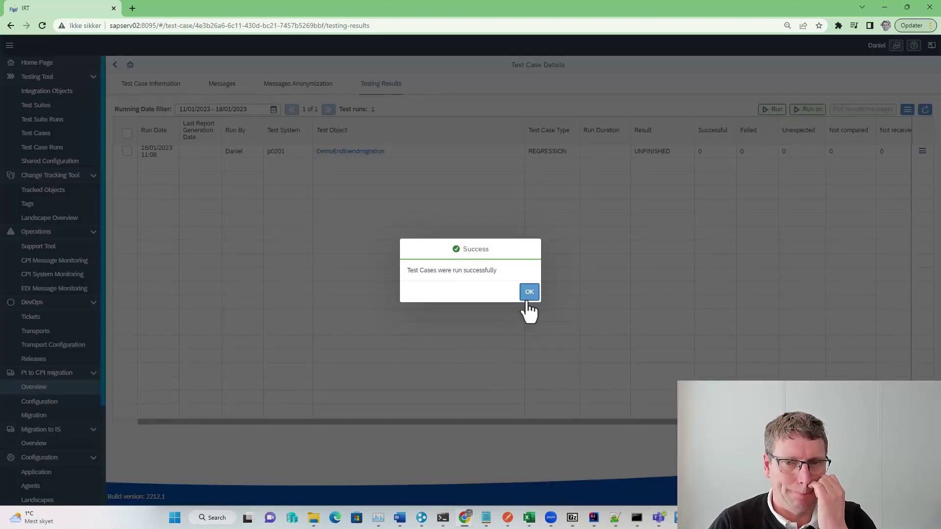
left_click(528, 294)
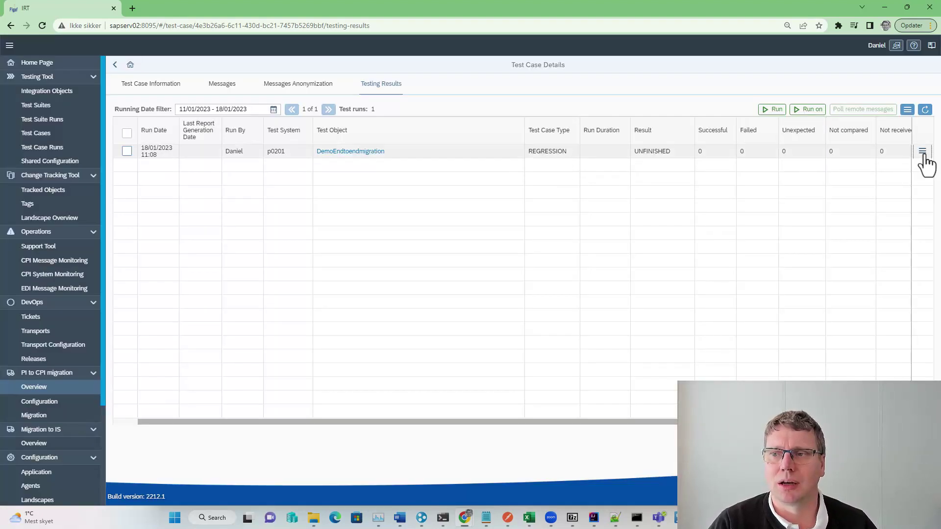
left_click(923, 155)
left_click(841, 156)
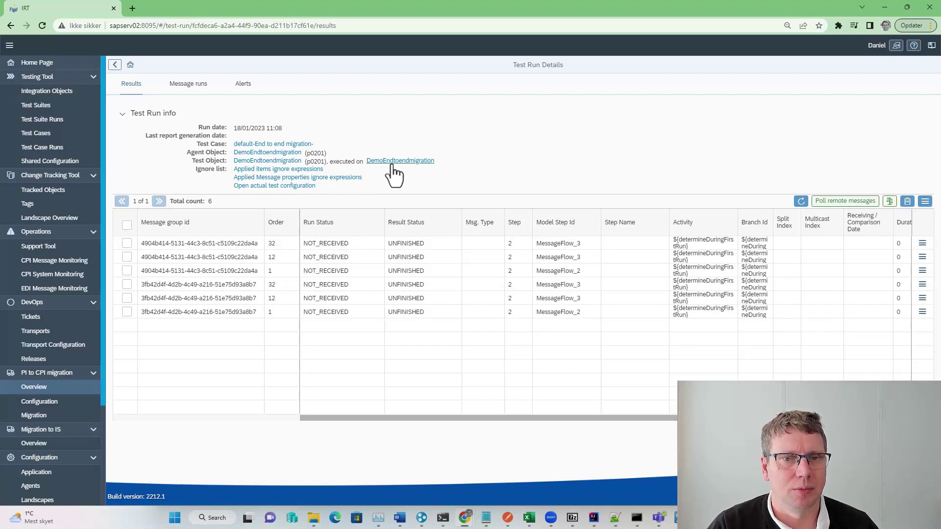
Step: Check the migrated iFlow's recently processed messages in Cloud Integration, then go back to the test run
left_click(390, 165)
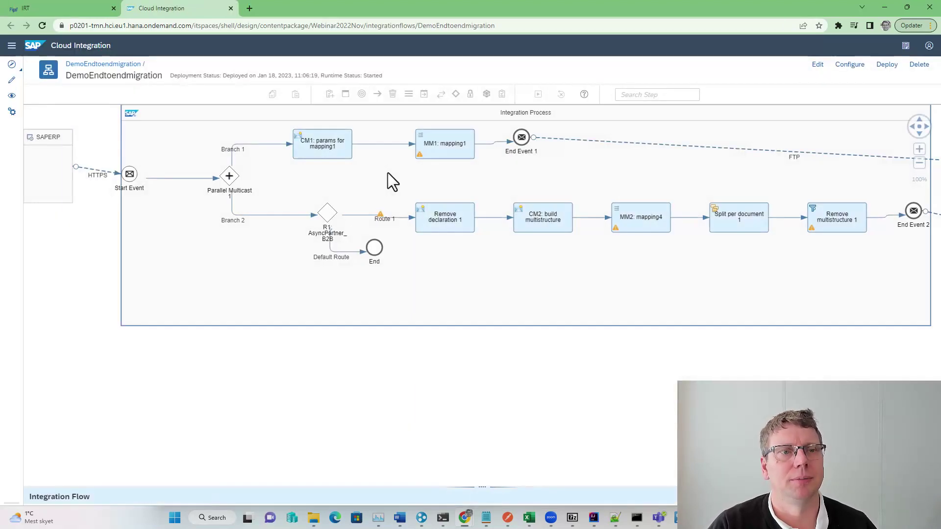
left_click(857, 80)
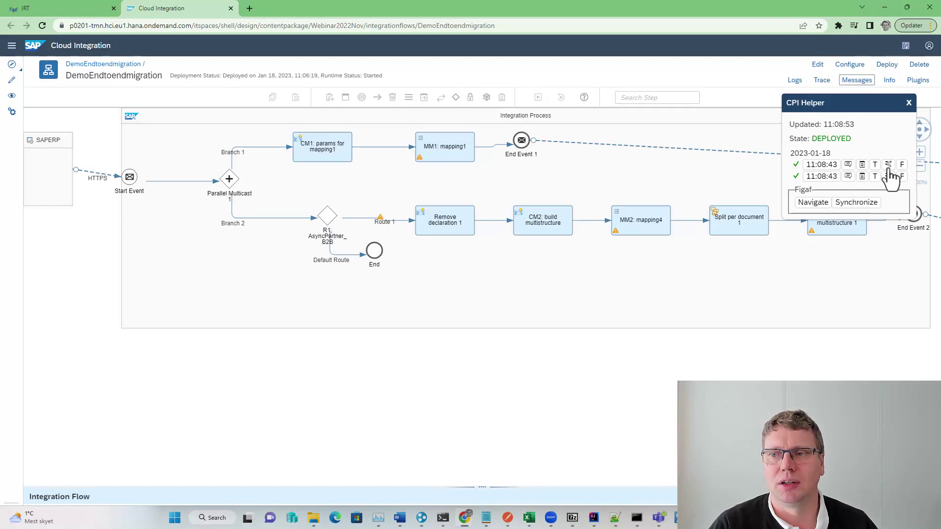
left_click(81, 8)
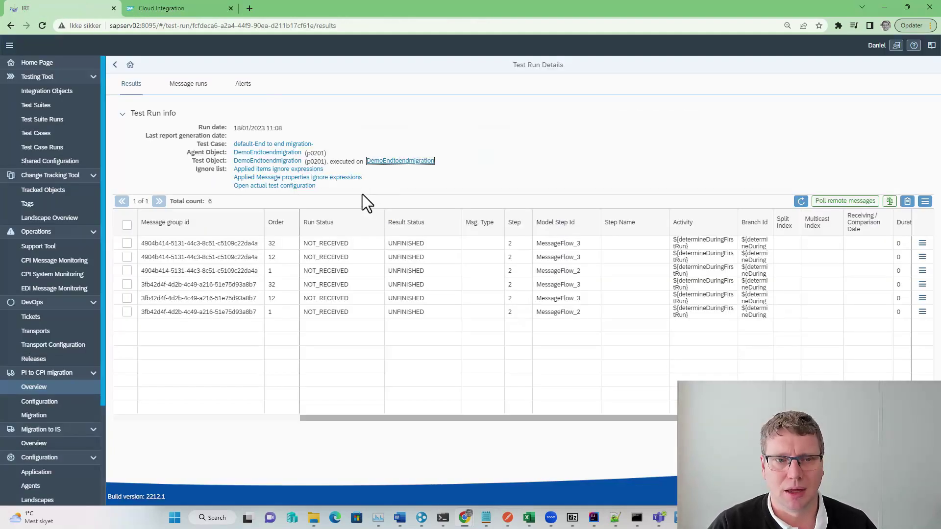
Step: Refresh the test run for compared results and show the first message's differences
left_click(801, 201)
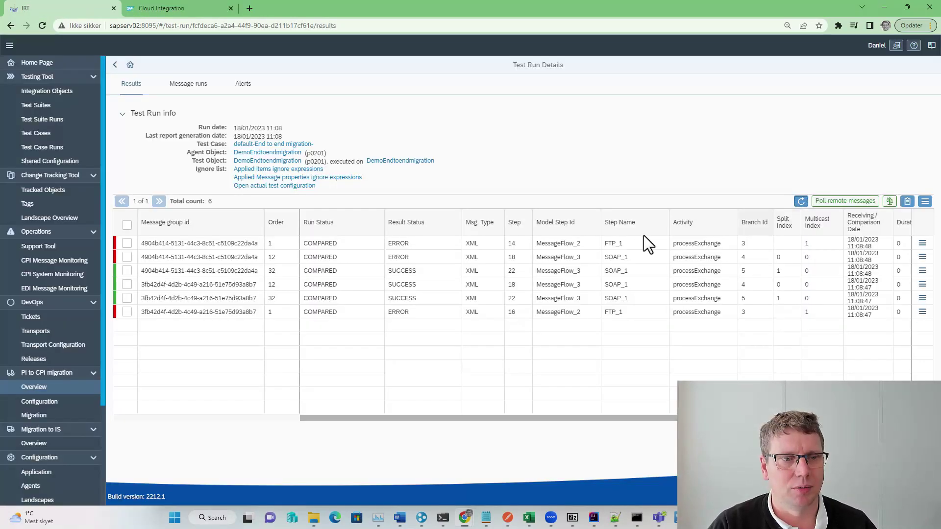
left_click(924, 245)
left_click(847, 270)
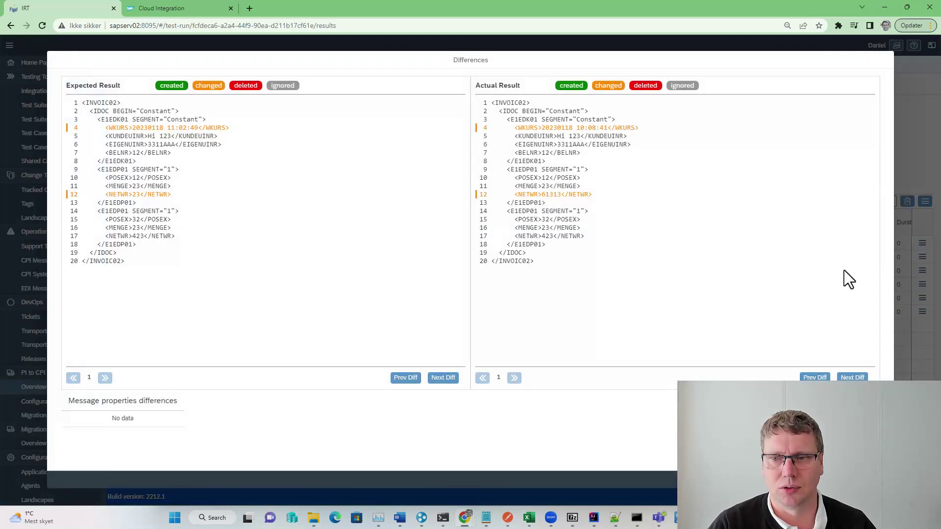
Step: Add the changed WKURS field to the ignore list and close the Differences view
left_click(180, 128)
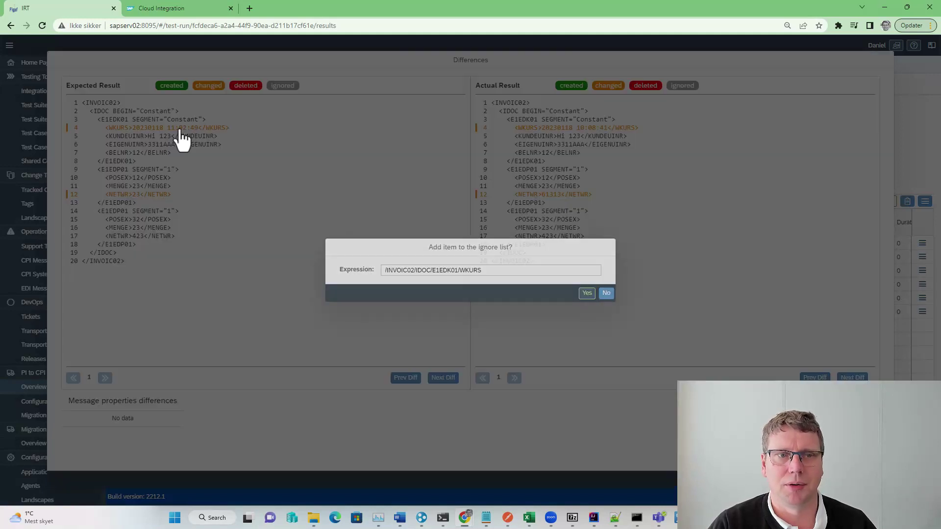
left_click(588, 294)
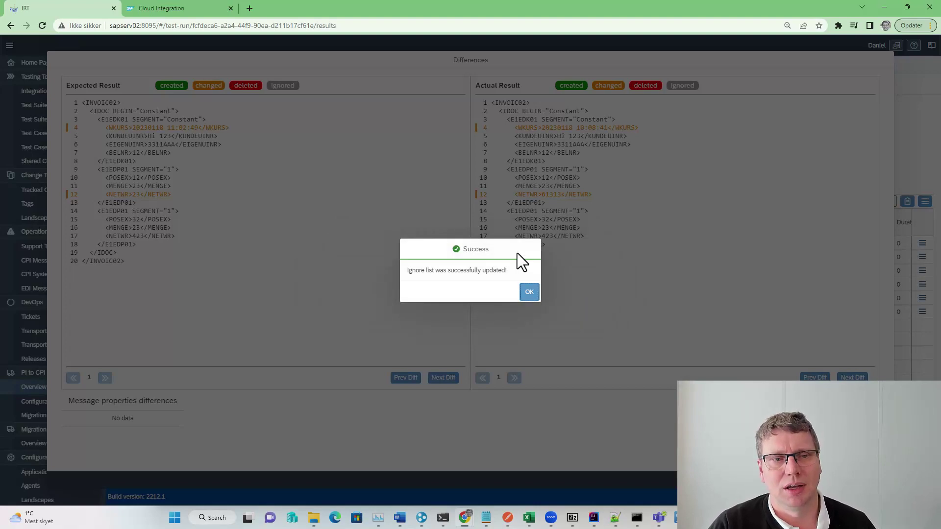
left_click(534, 292)
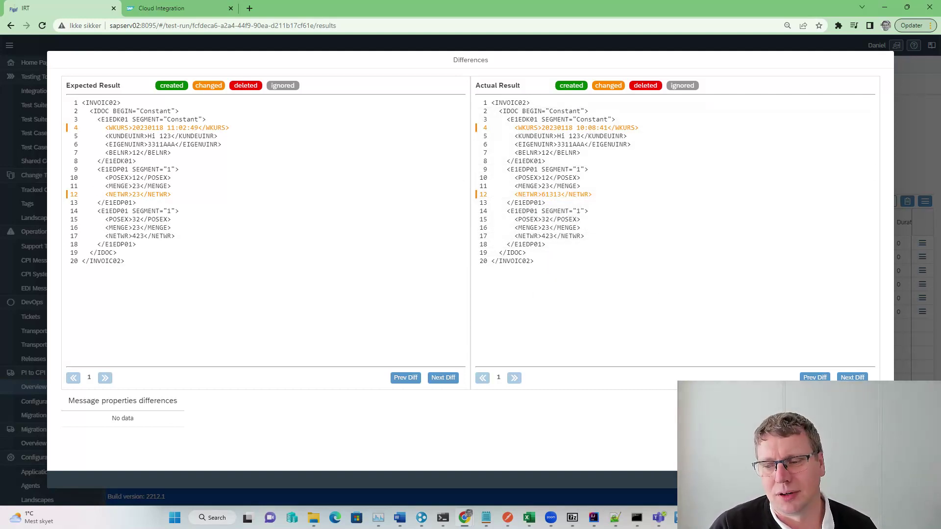
key("Escape")
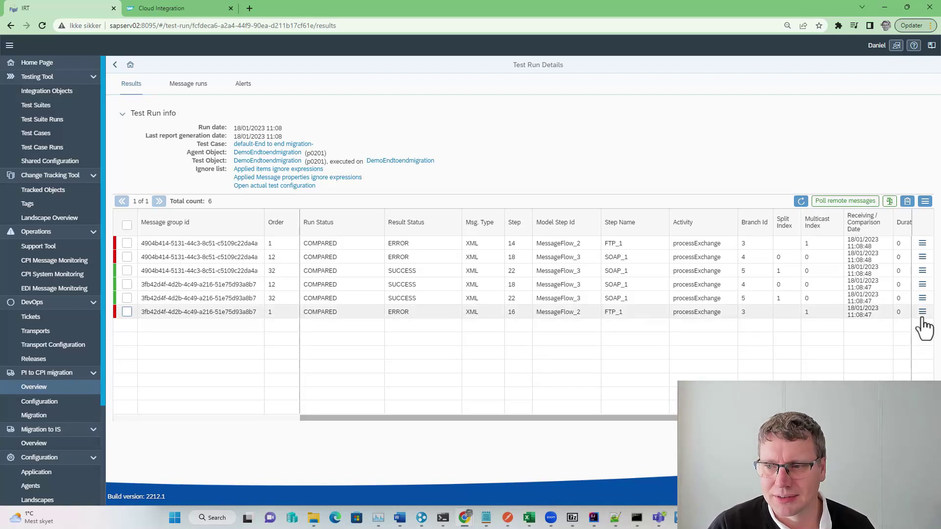
Step: Inspect the message differences of the last test result row
left_click(923, 313)
left_click(868, 331)
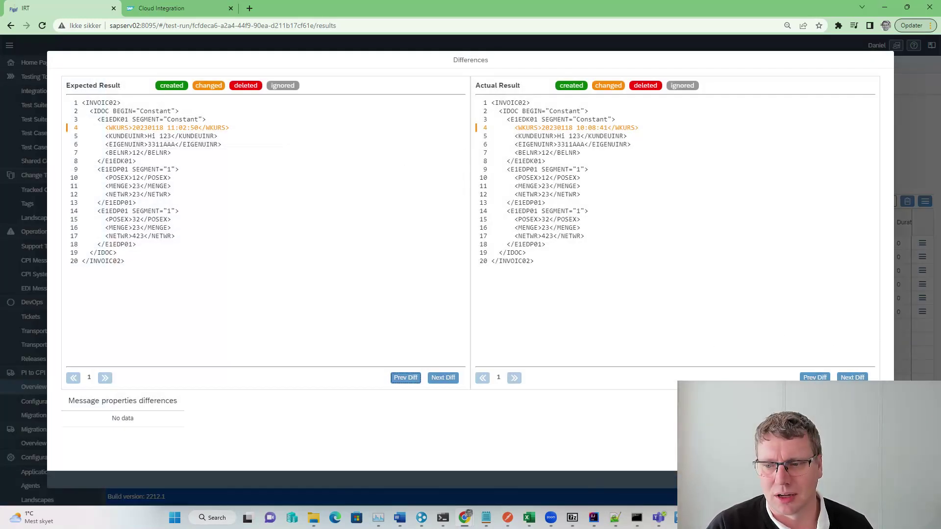
key("Escape")
Step: Run a full comparison of all six results and refresh, leaving four SUCCESS and two ERROR
left_click(890, 201)
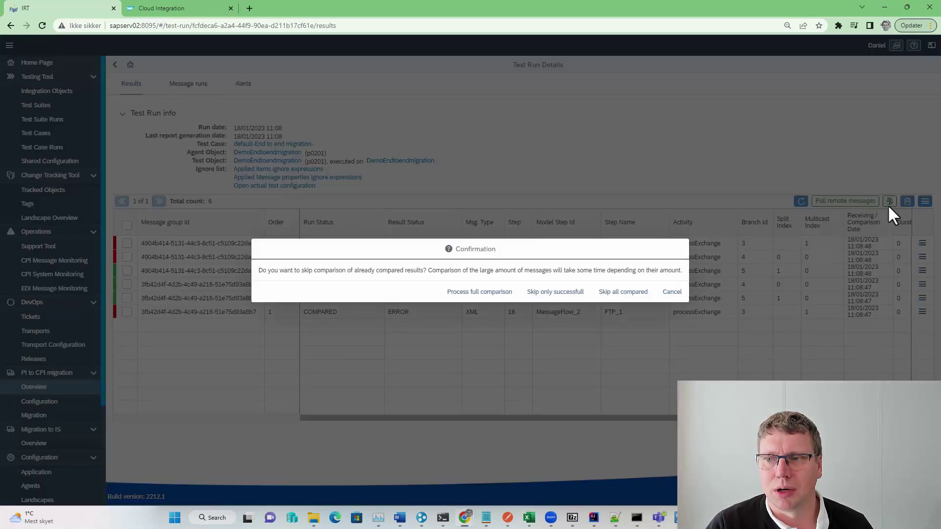
left_click(458, 292)
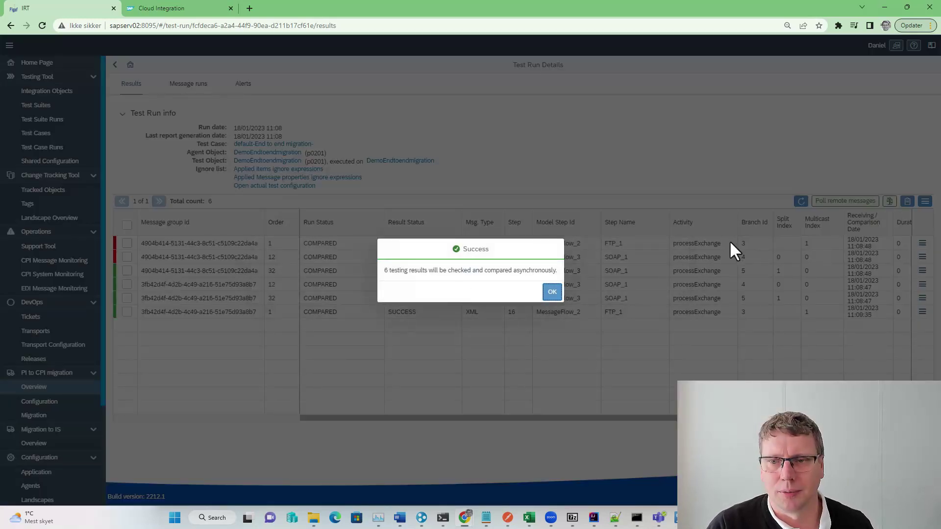
left_click(553, 293)
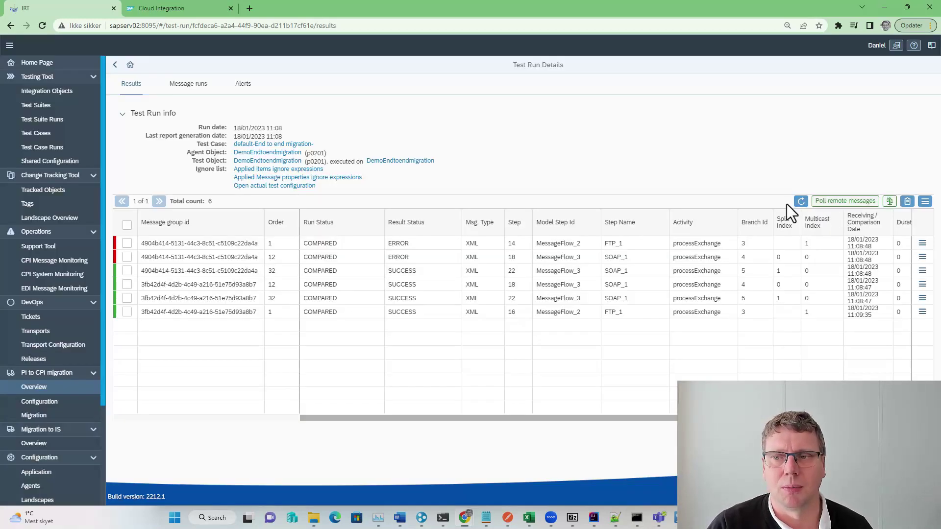
left_click(800, 203)
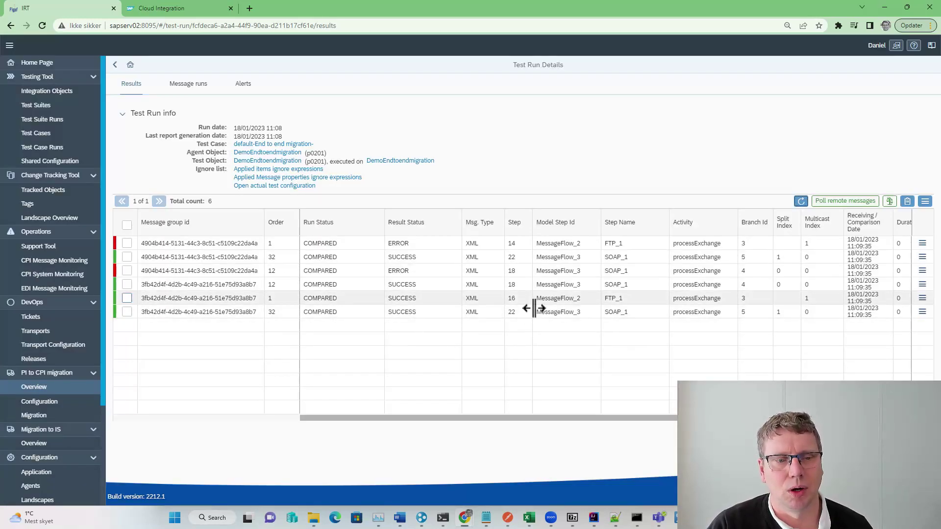
Step: Inspect the message differences of the third result row
left_click(923, 271)
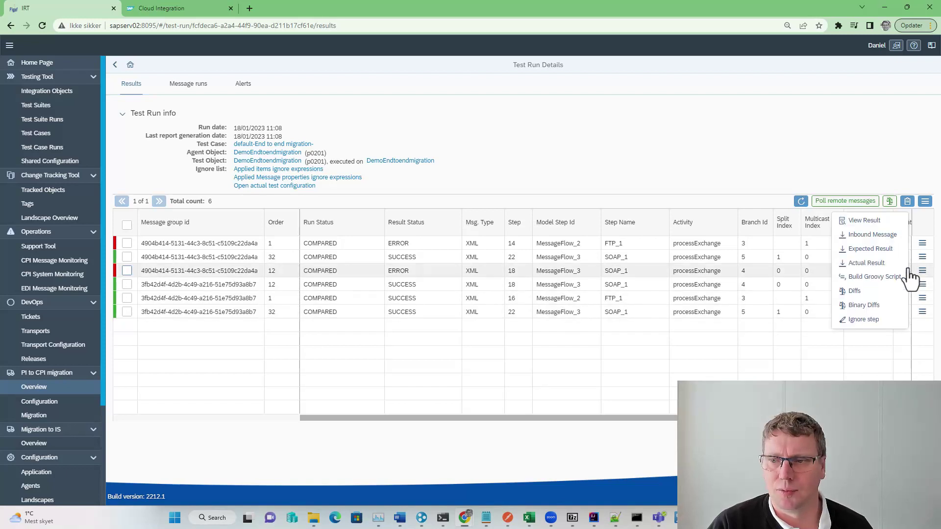
left_click(855, 291)
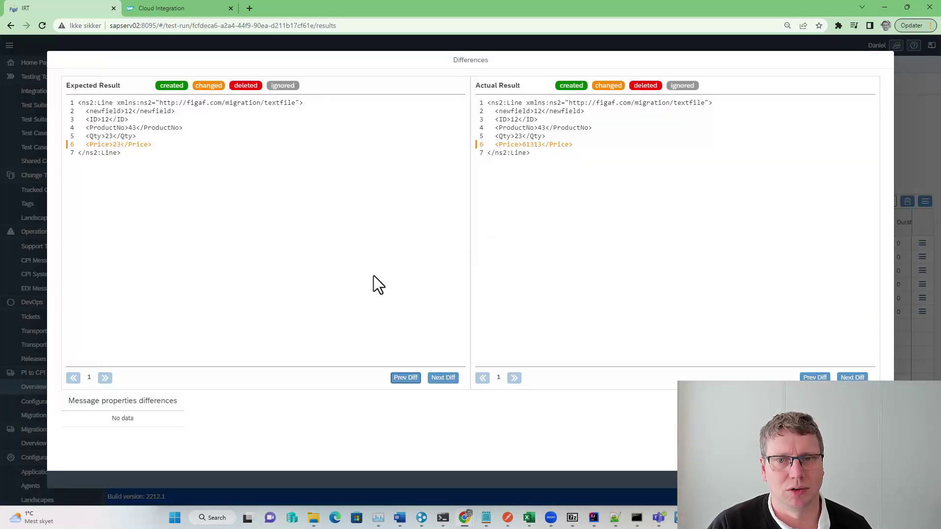
key("Escape")
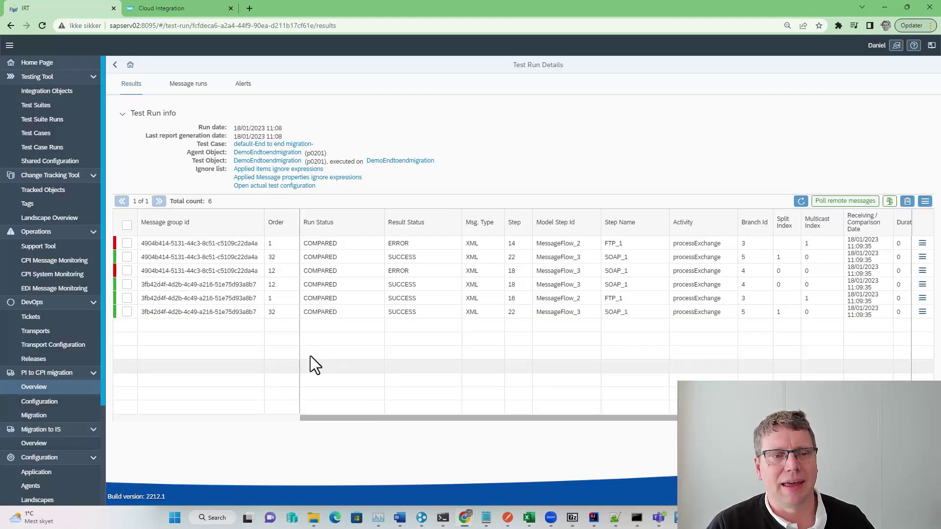
Step: Update the test case from all six run results, dropping all old messages, then go back
left_click(127, 225)
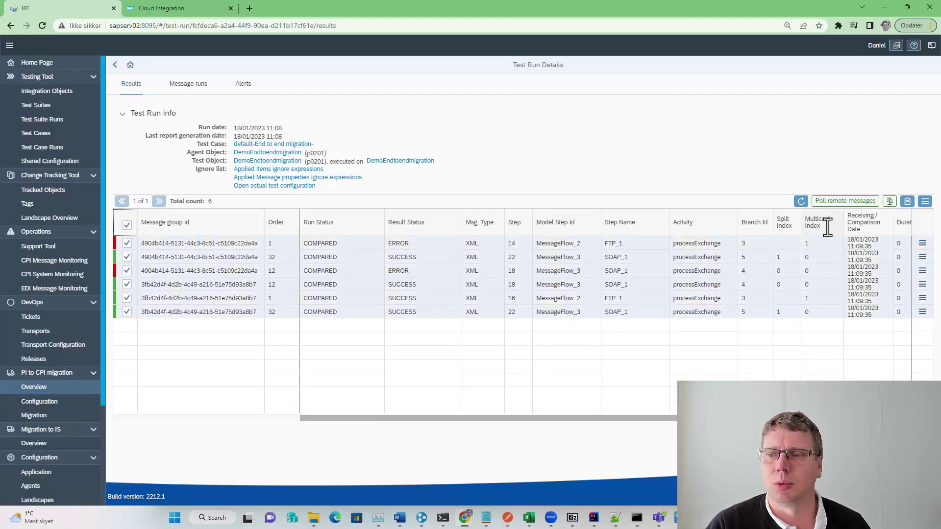
left_click(926, 202)
left_click(835, 216)
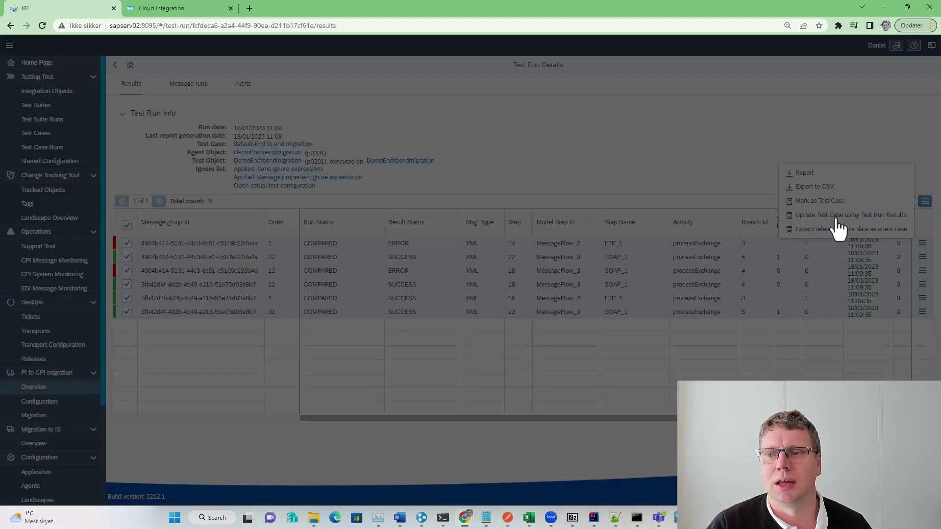
left_click(434, 291)
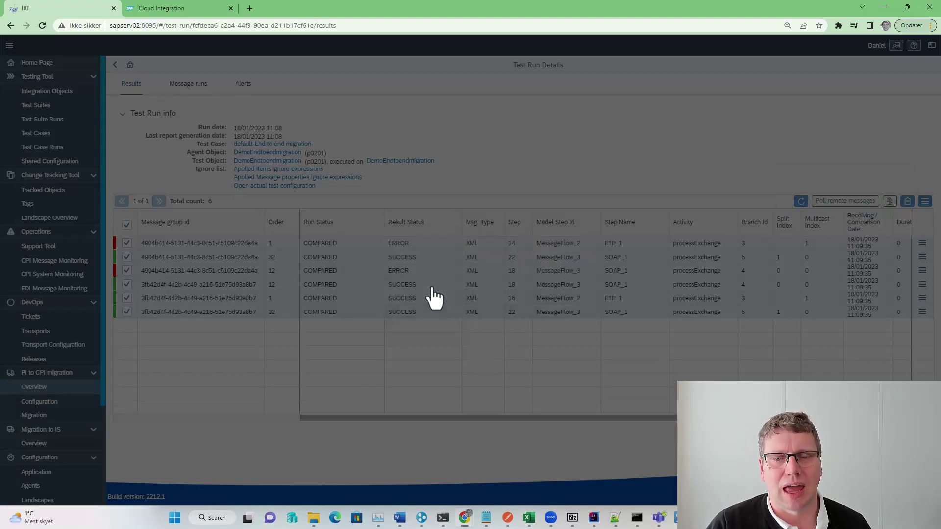
left_click(521, 291)
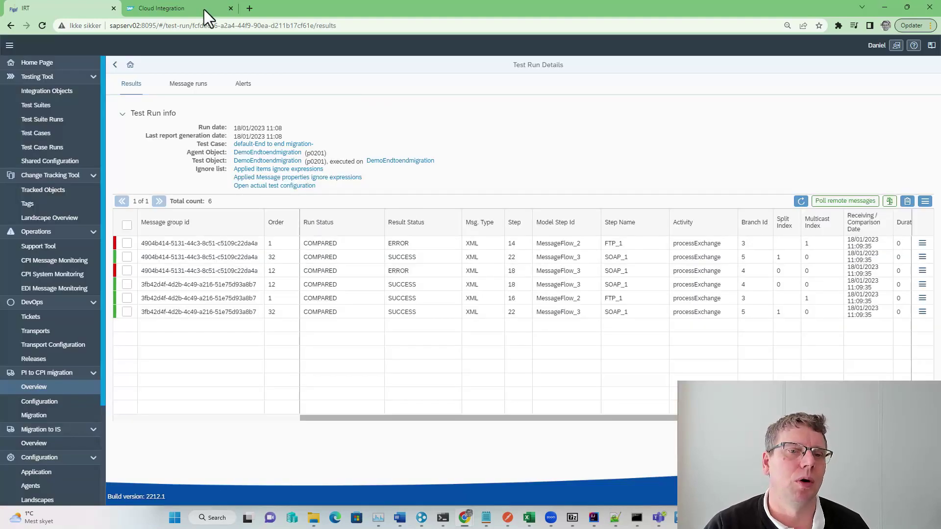
left_click(115, 65)
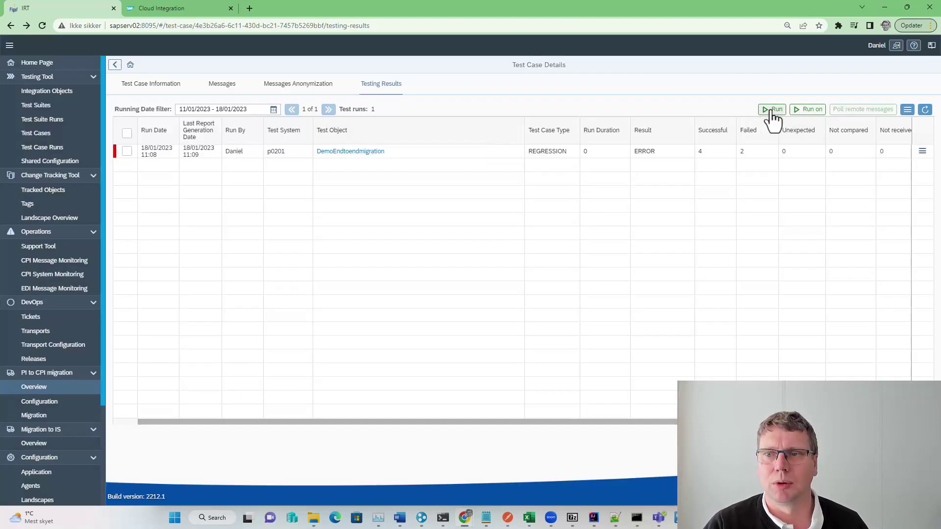
Step: Rerun the test case, confirm all six messages compared successfully, then return to the migration Overview
left_click(773, 110)
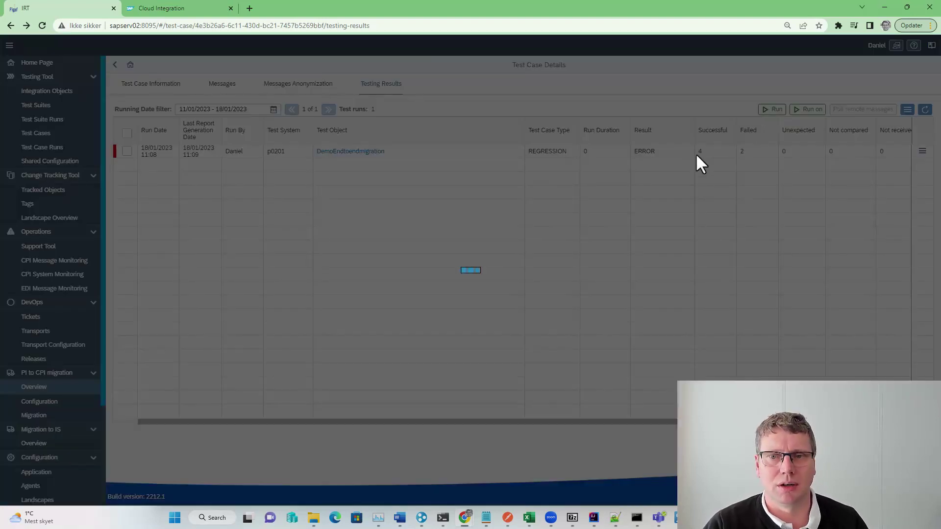
left_click(527, 293)
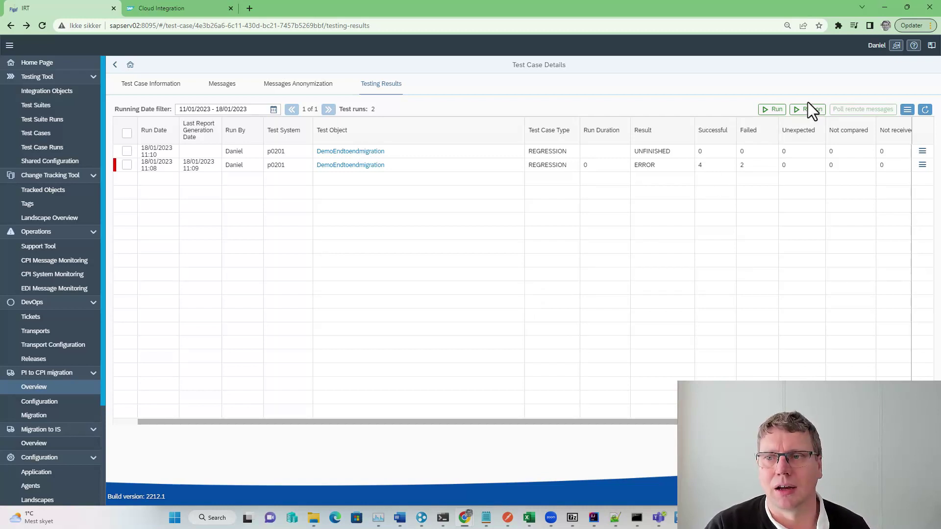
left_click(923, 110)
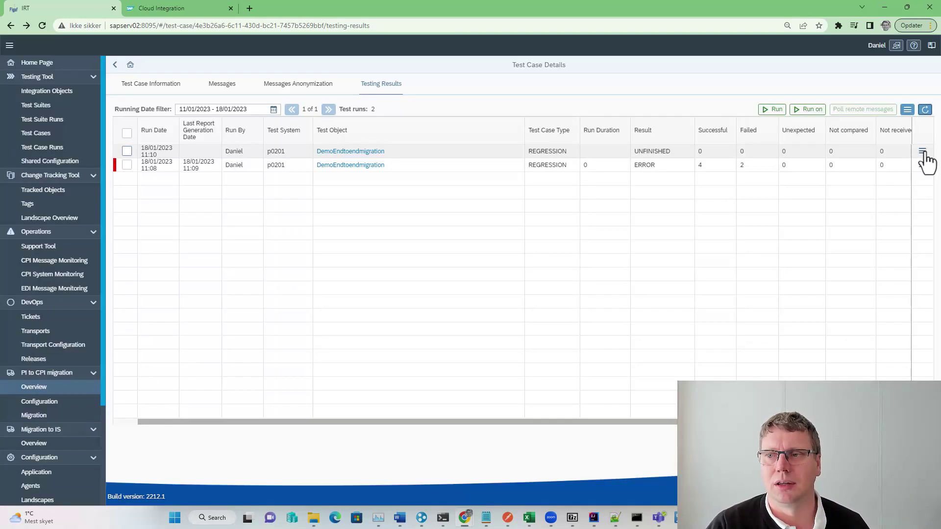
left_click(922, 151)
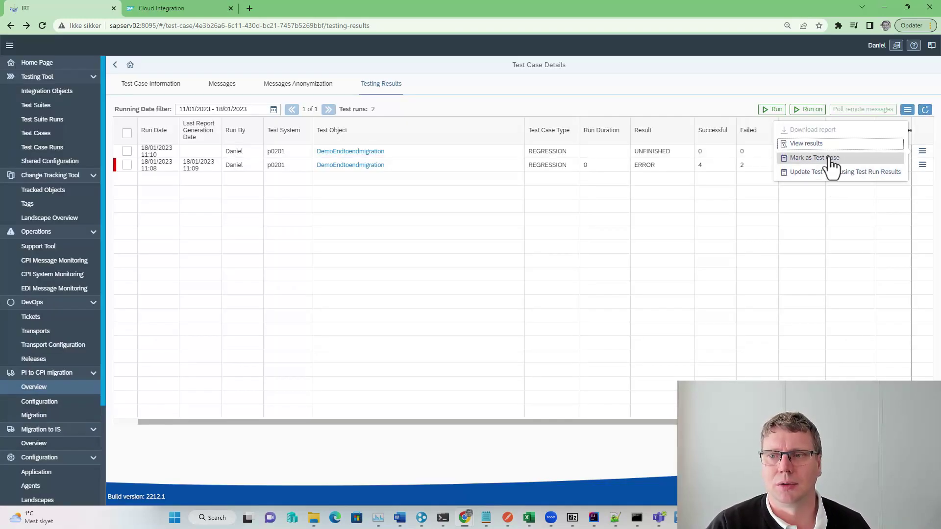
left_click(824, 145)
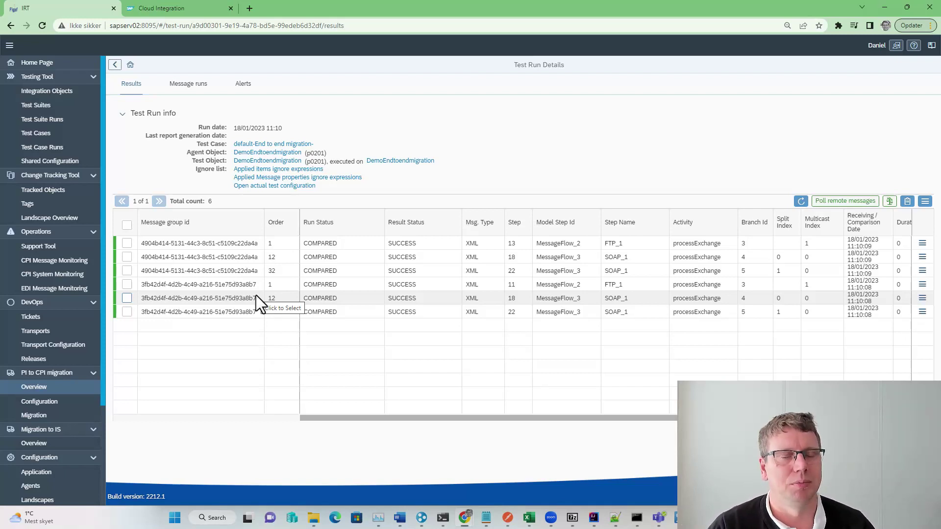
left_click(54, 387)
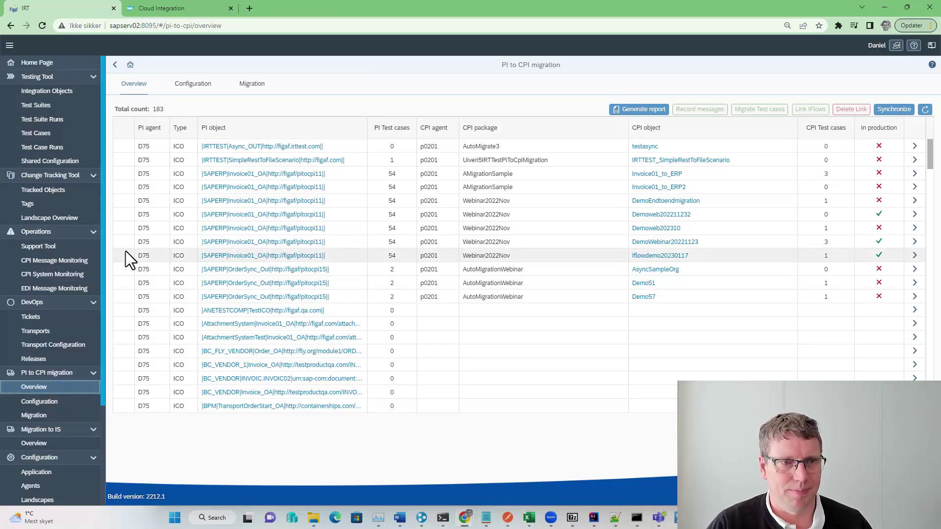
Step: Open DemoEndtoendmigration's CPI object, review its test cases and recording tabs, then open its tracked object
left_click(130, 199)
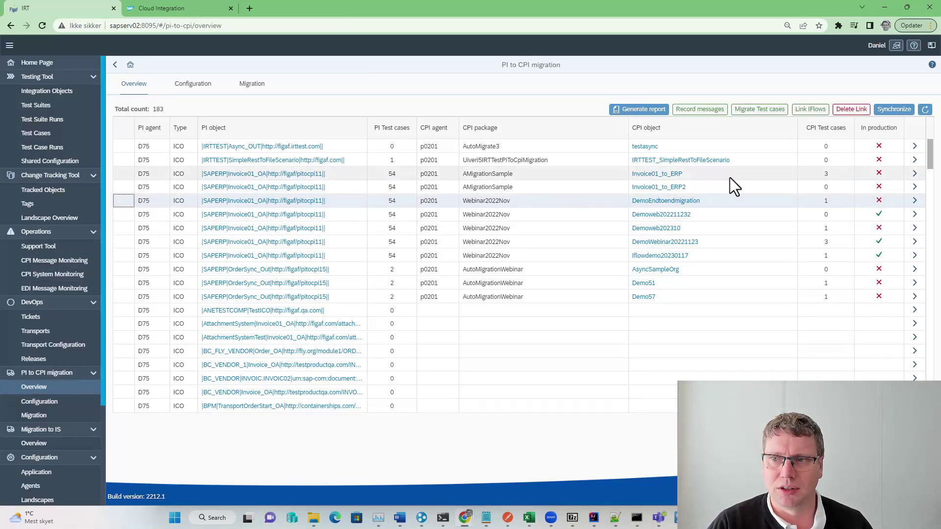
left_click(685, 202)
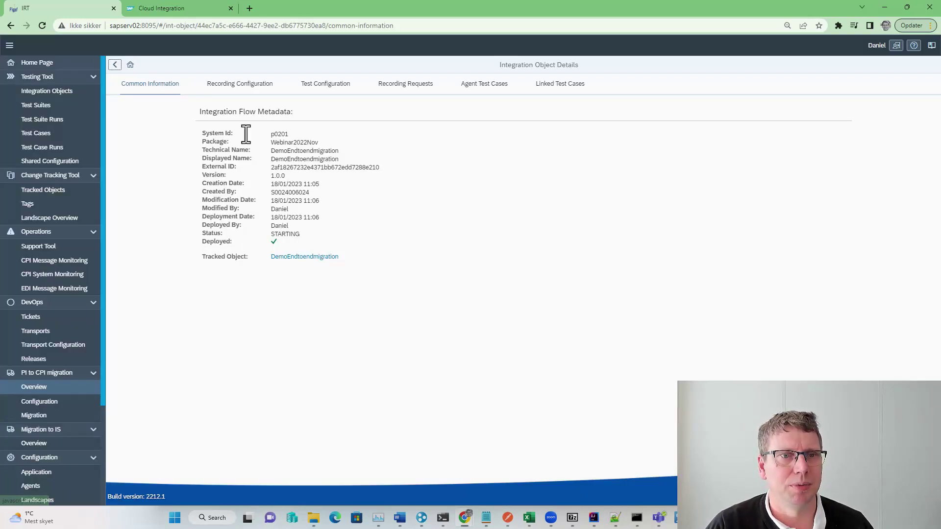
left_click(552, 89)
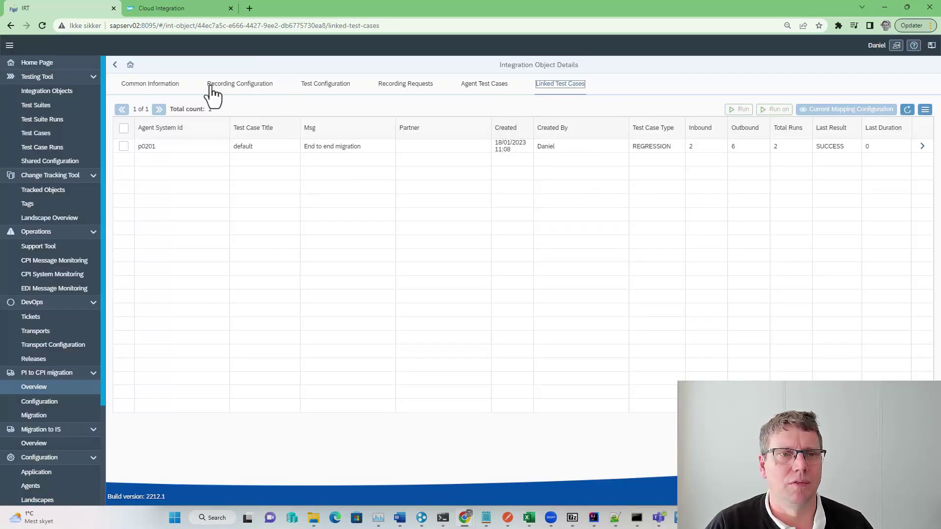
left_click(255, 90)
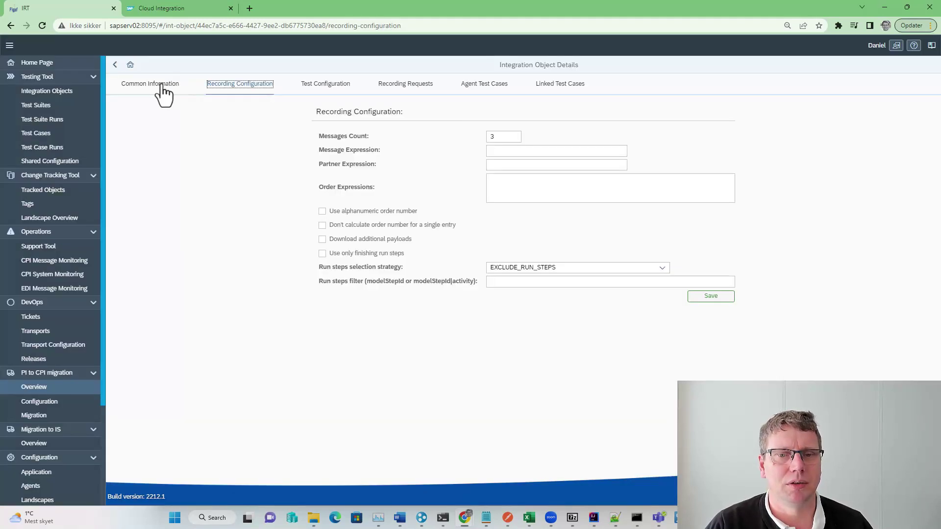
left_click(162, 89)
left_click(312, 256)
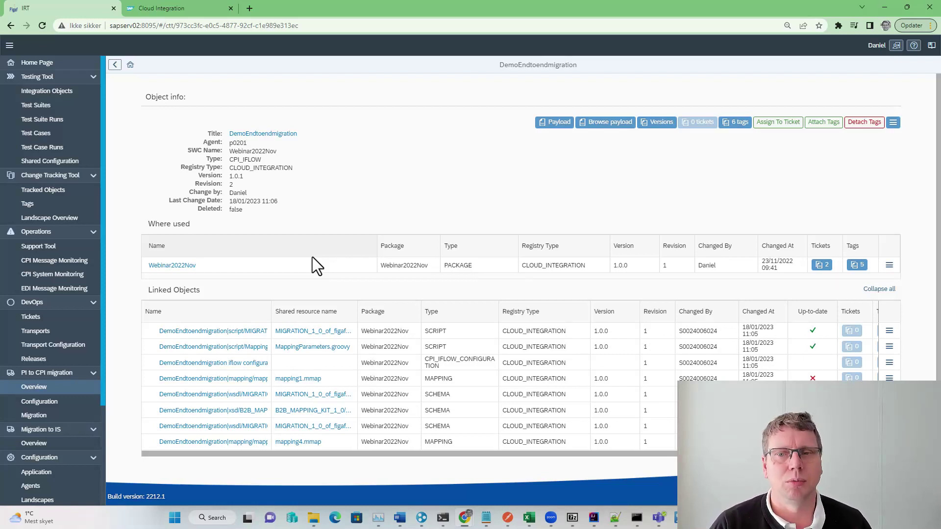
Step: Compare versions 1.0.1 and 1.0.0 of DemoEndtoendmigration as BPMN models with viewer
left_click(667, 124)
left_click(151, 136)
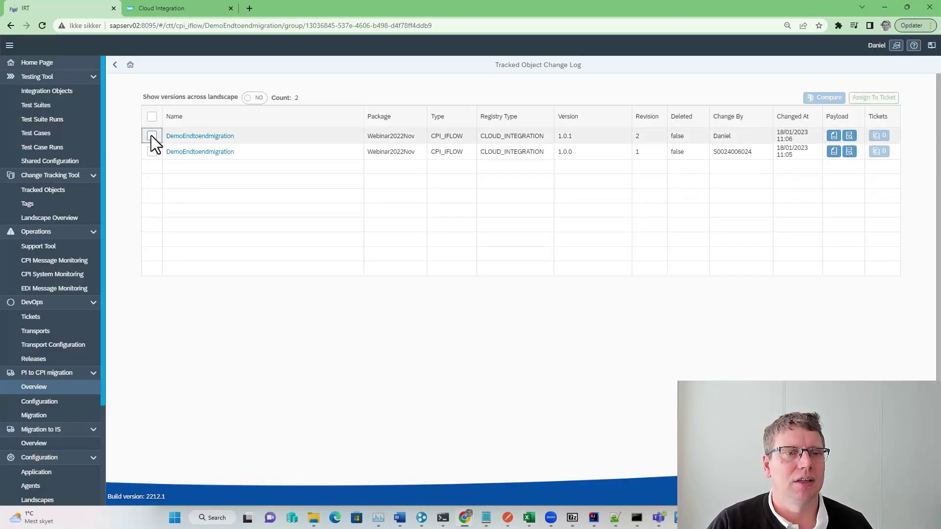
left_click(151, 151)
left_click(825, 100)
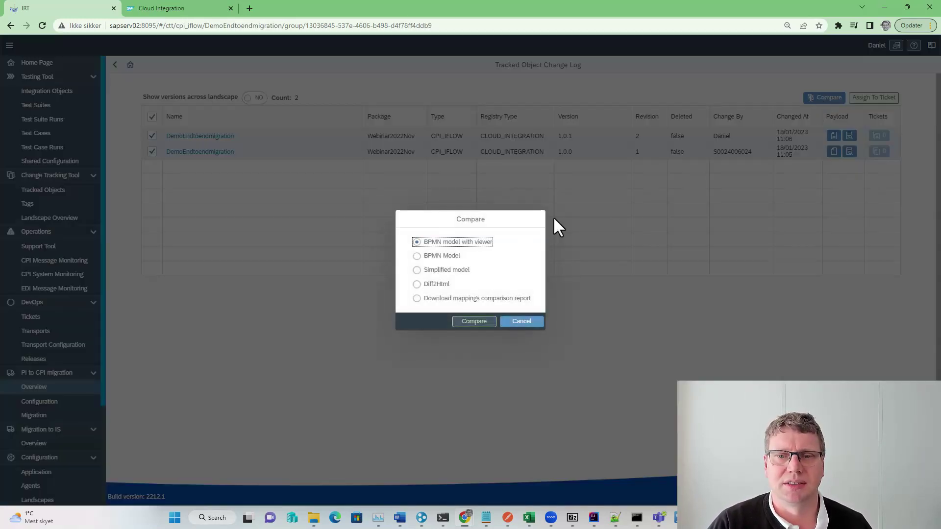
left_click(457, 323)
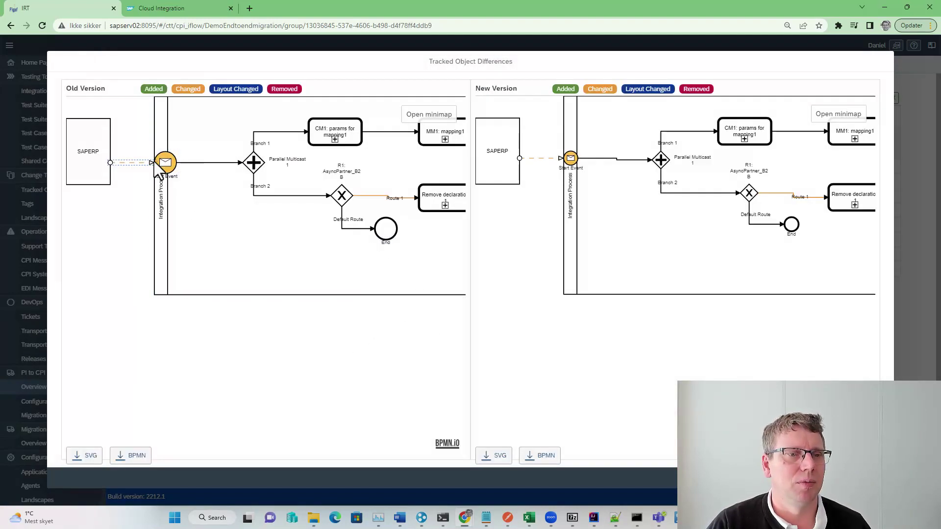
Step: Inspect the new diagram's later steps and overview map, then close the differences view
scroll(204, 274, "down", 2)
scroll(204, 258, "up", 1)
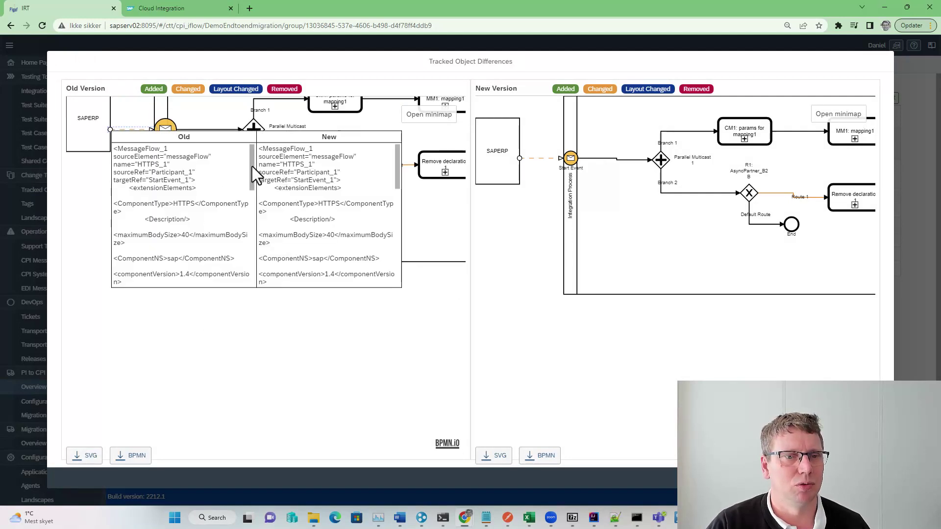
scroll(247, 220, "down", 5)
double_click(250, 241)
left_click_drag(252, 241, 252, 212)
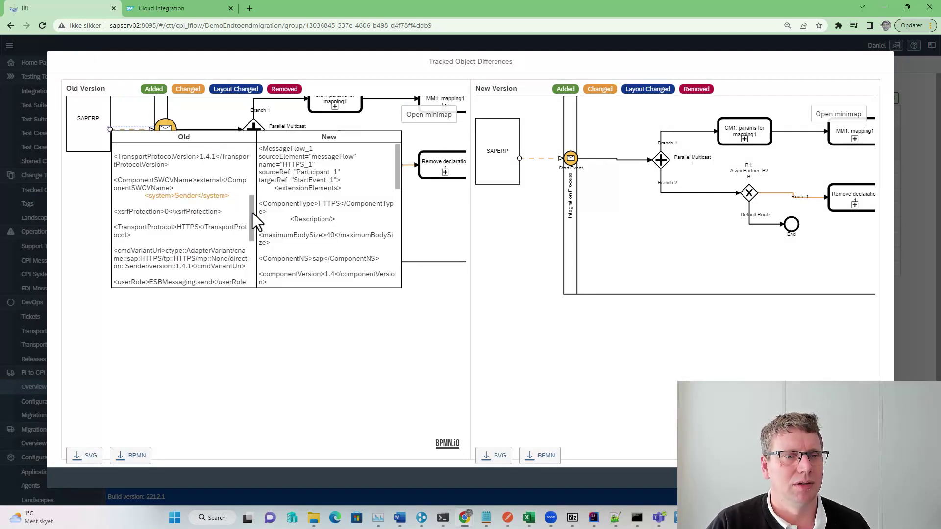
left_click_drag(400, 166, 396, 207)
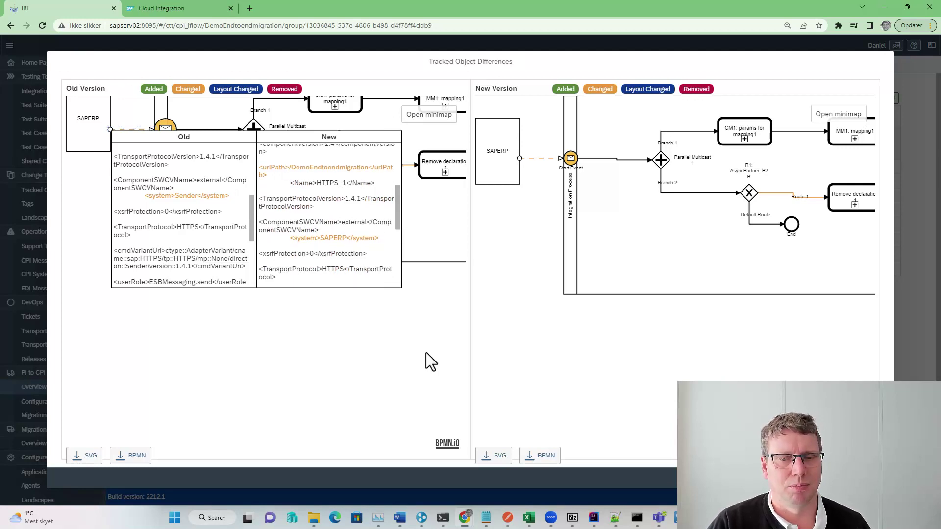
left_click_drag(768, 252, 448, 300)
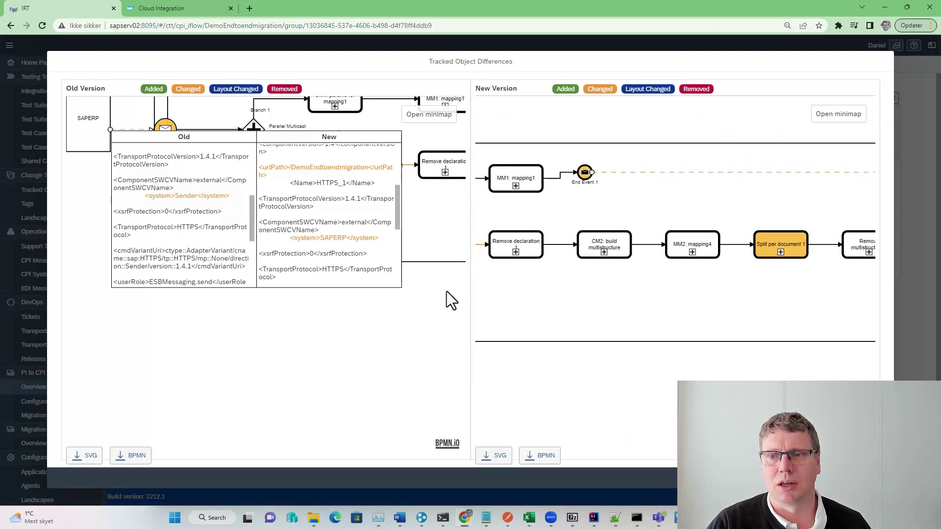
left_click_drag(851, 319, 691, 256)
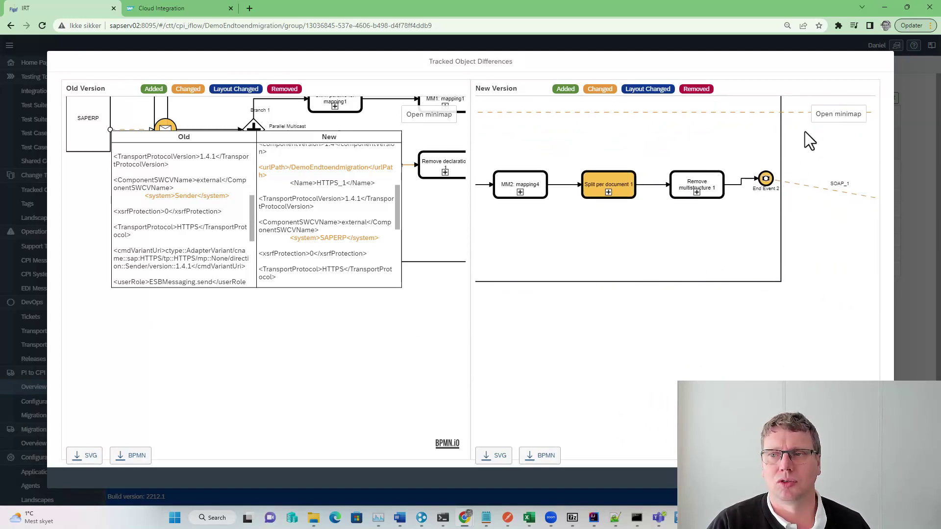
left_click(819, 116)
left_click_drag(802, 157, 737, 147)
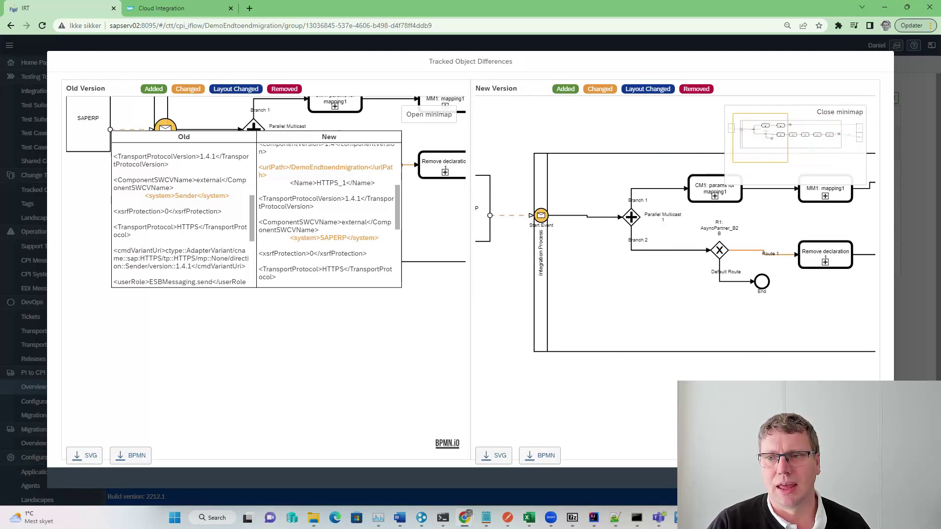
key("Escape")
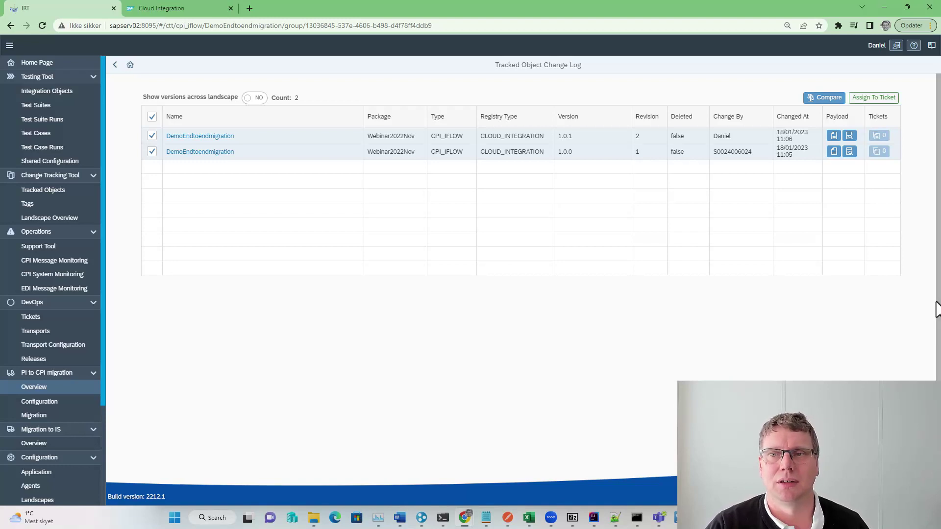
Step: Compare versions 1.0.1 and 1.0.0 in Diff2Html format, then return to the tracked object page
left_click(841, 99)
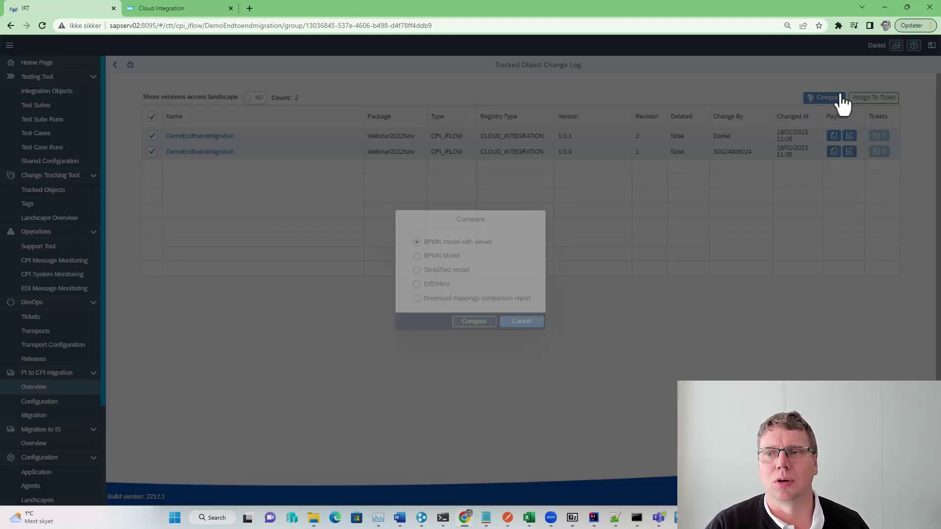
left_click(443, 285)
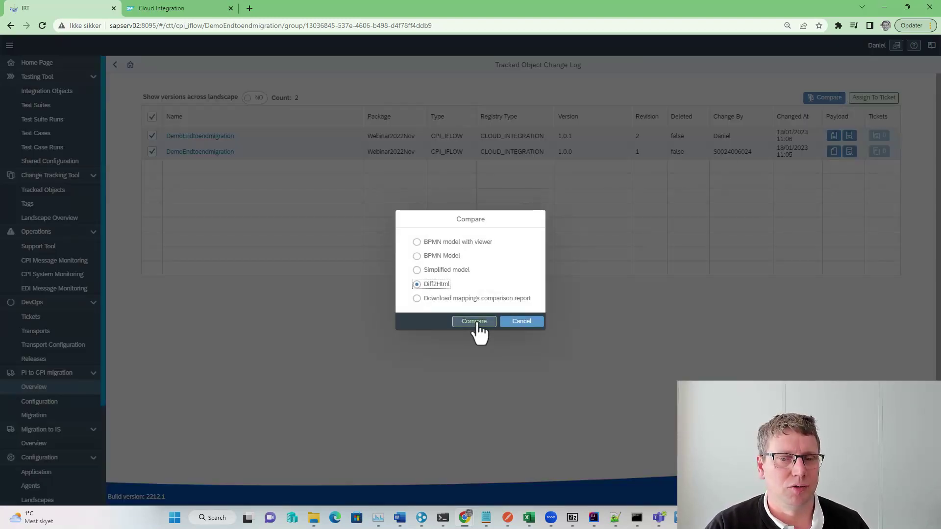
left_click(474, 322)
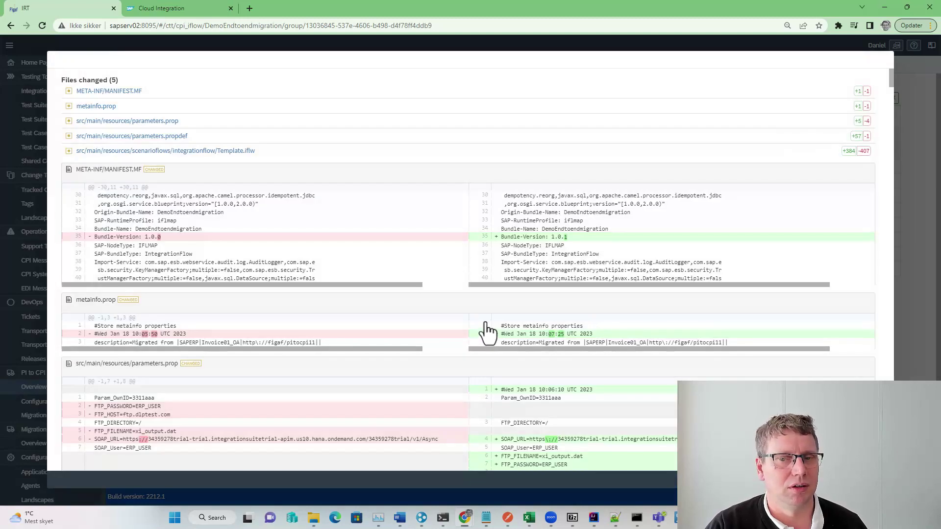
scroll(486, 326, "down", 15)
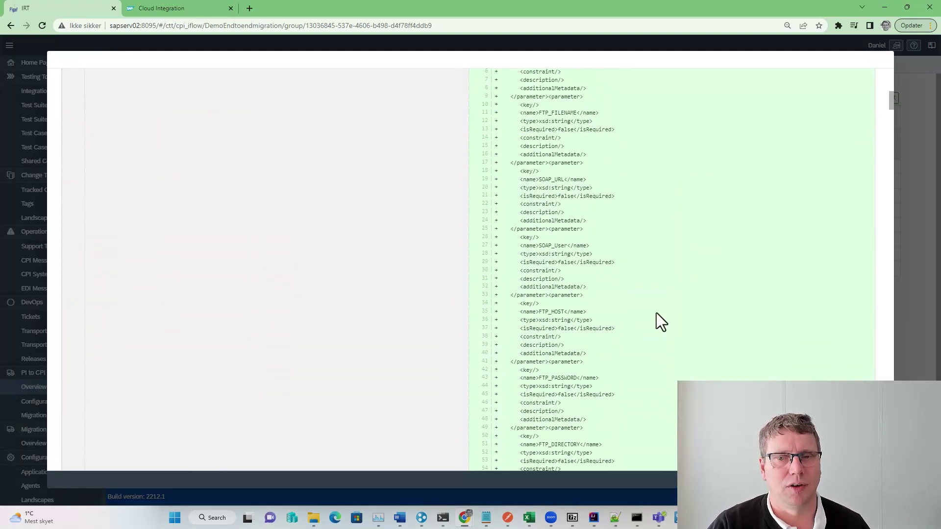
scroll(657, 313, "down", 5)
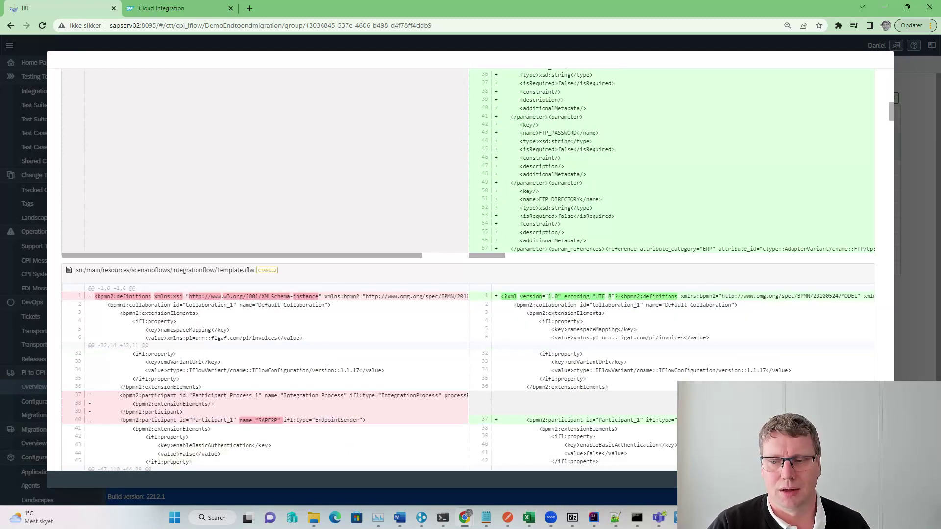
key("Escape")
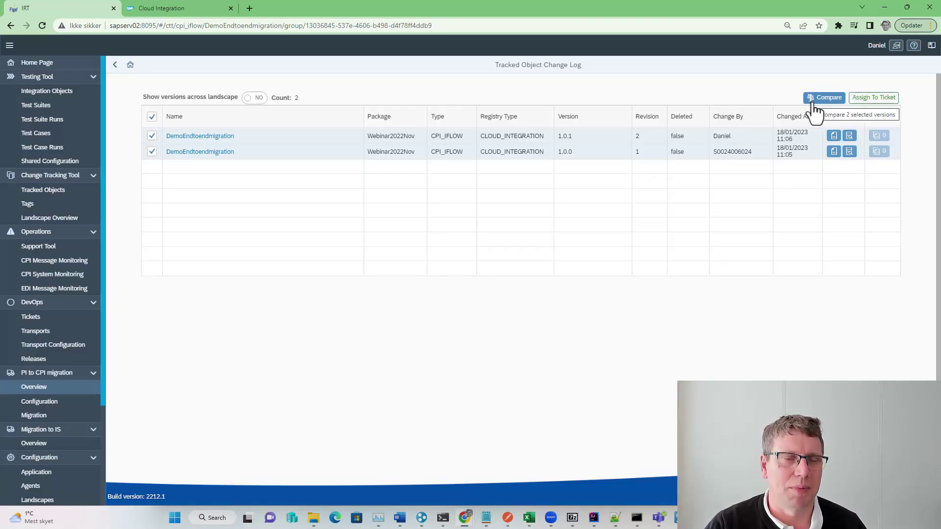
left_click(115, 66)
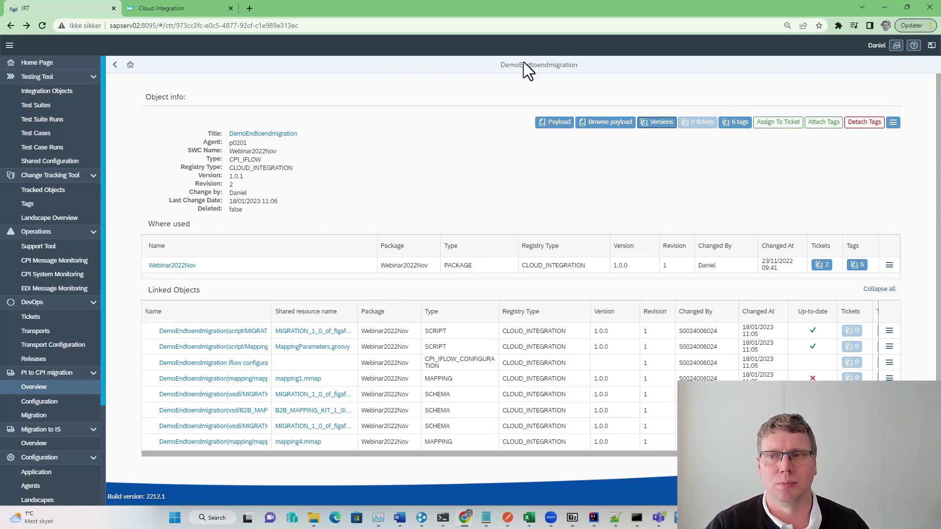
Step: Create a ticket titled with the iFlow name, landscape dev(p0201)->qa(p0201), external id jira_325
left_click(777, 122)
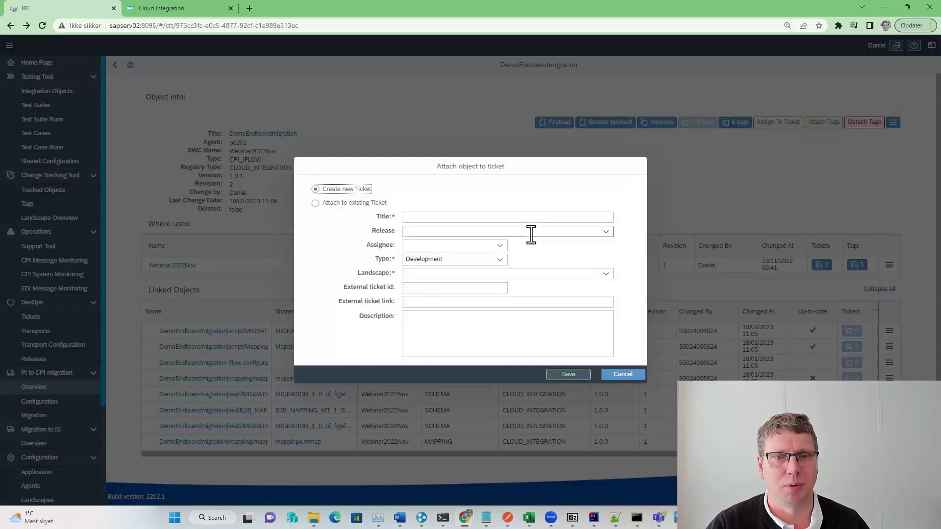
type("DemoEndtoendmigration")
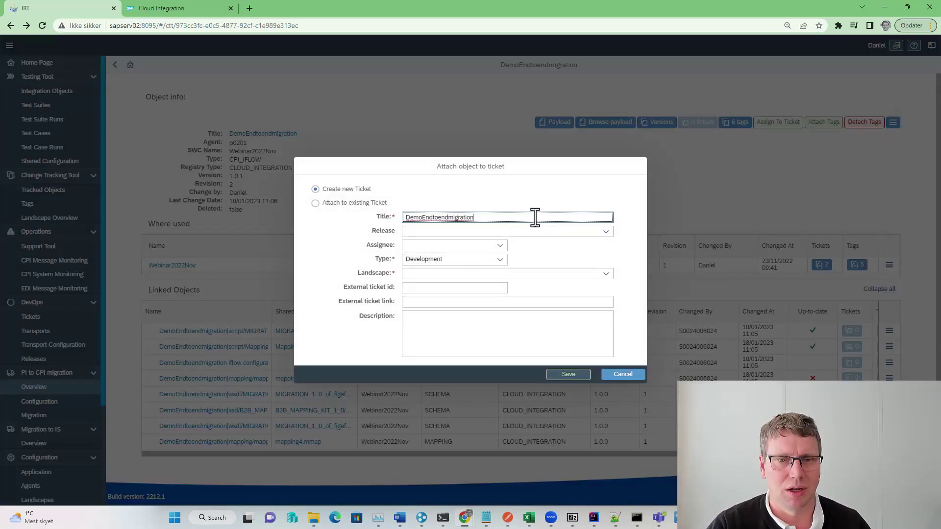
left_click(604, 274)
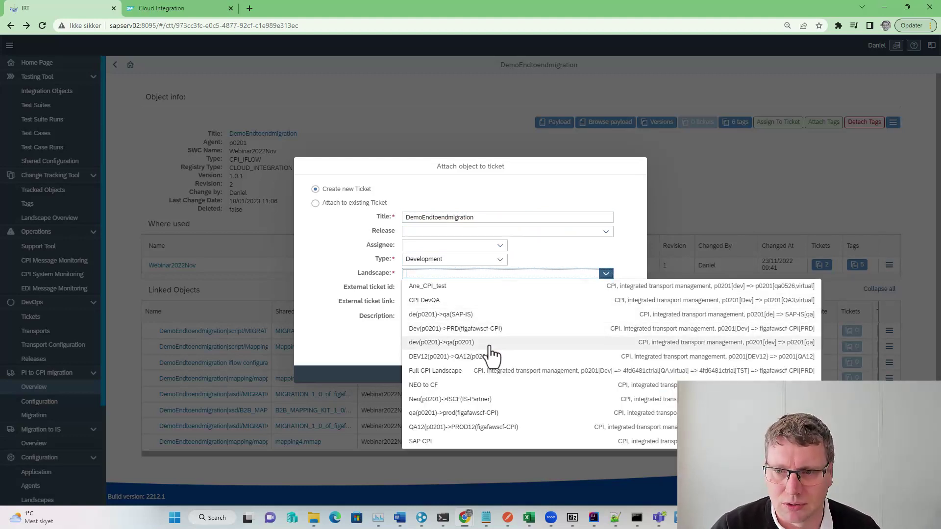
left_click(432, 343)
left_click(426, 290)
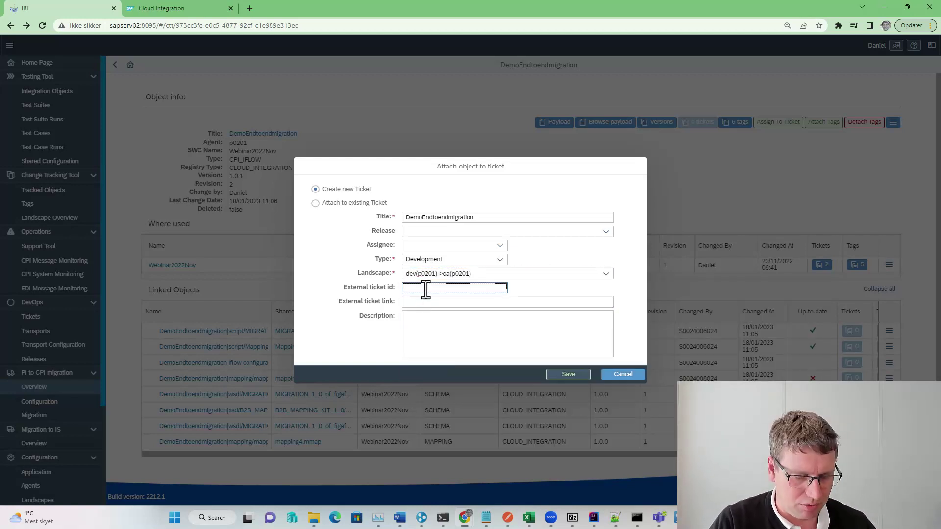
type("jira_32")
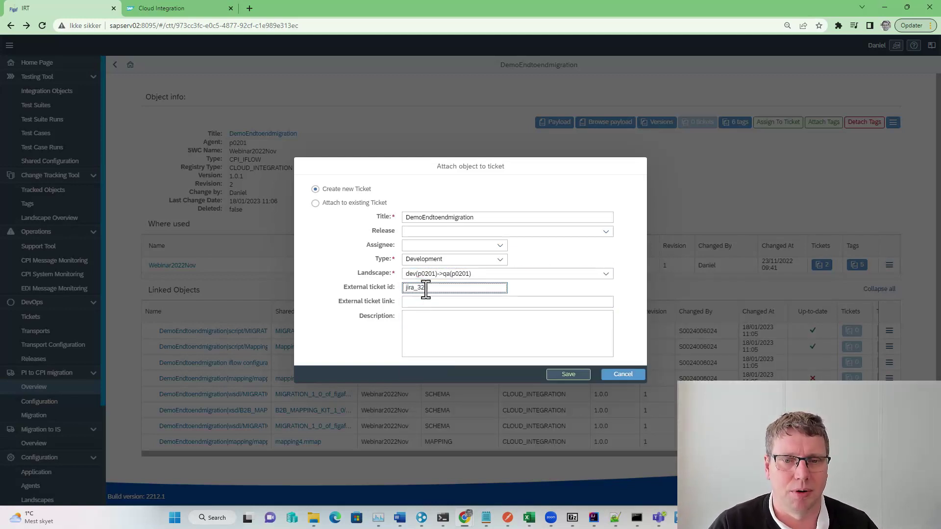
type("5")
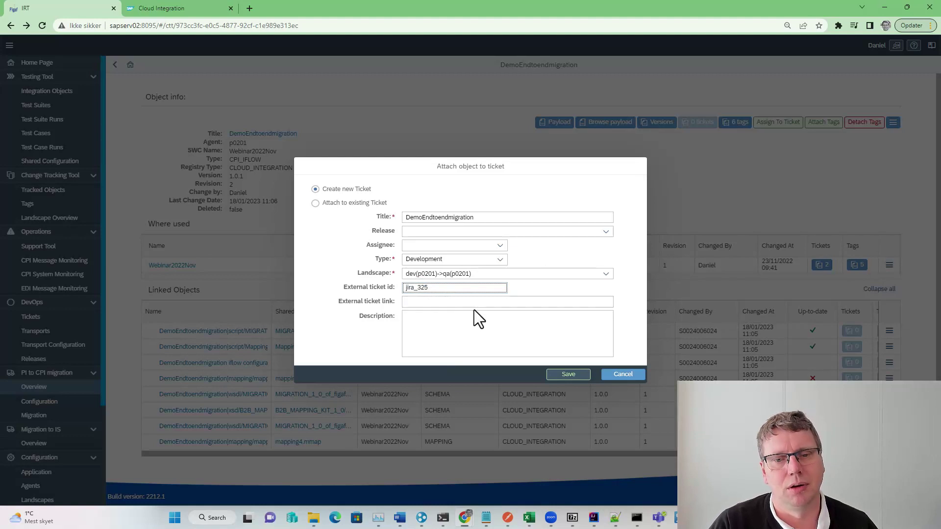
left_click(564, 377)
Step: Open ticket ISSUE-603 and view its tracked objects and test cases
left_click(533, 291)
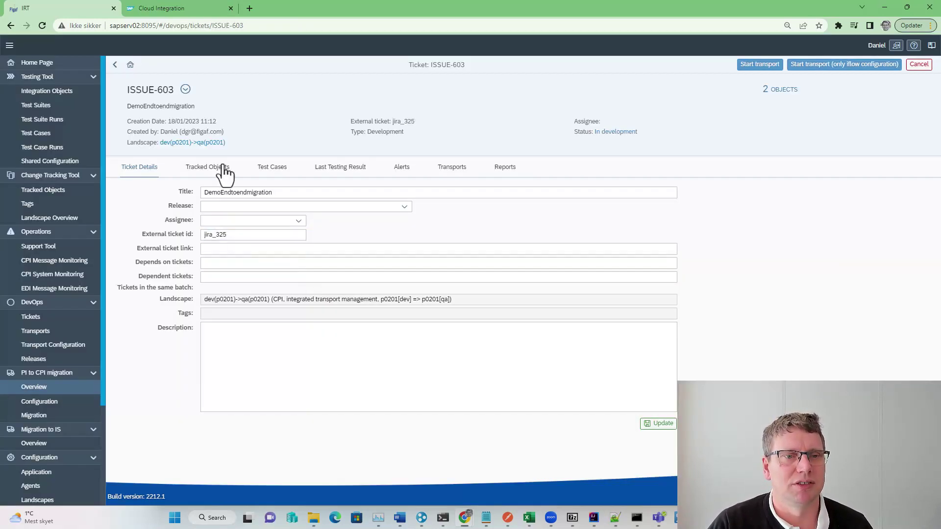
left_click(224, 168)
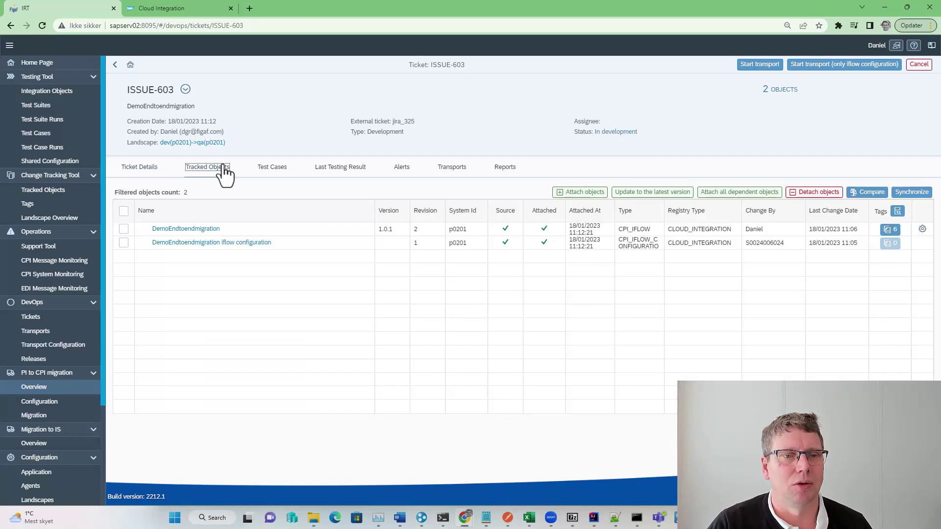
left_click(270, 169)
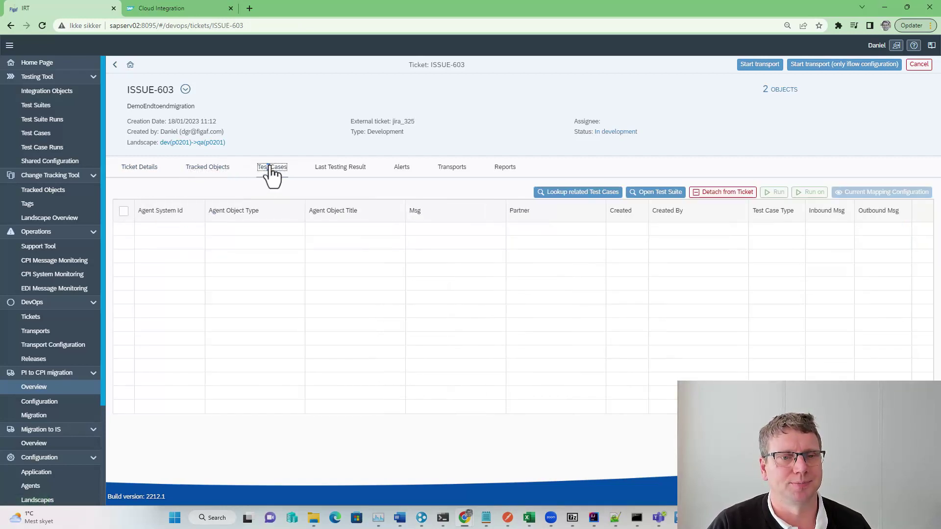
Step: Assign the related DemoEndtoendmigration test case to ticket ISSUE-603
left_click(557, 194)
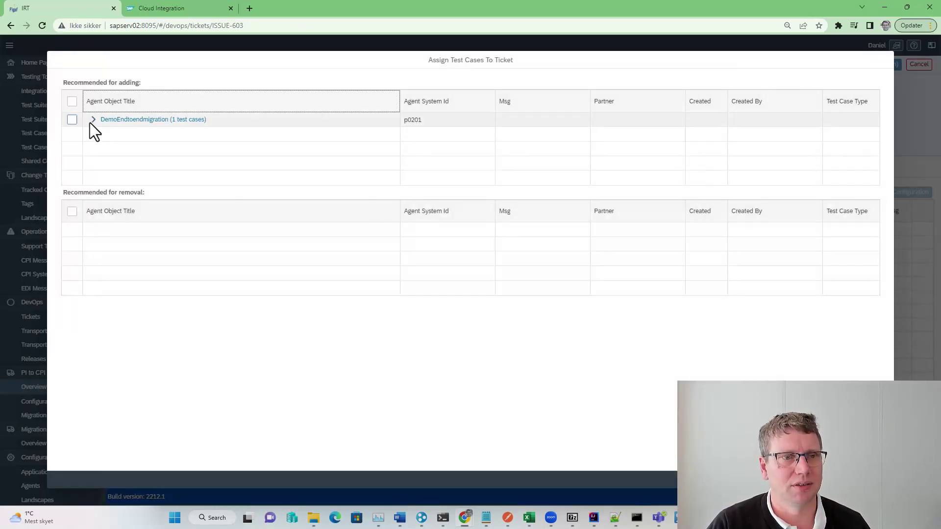
left_click(73, 119)
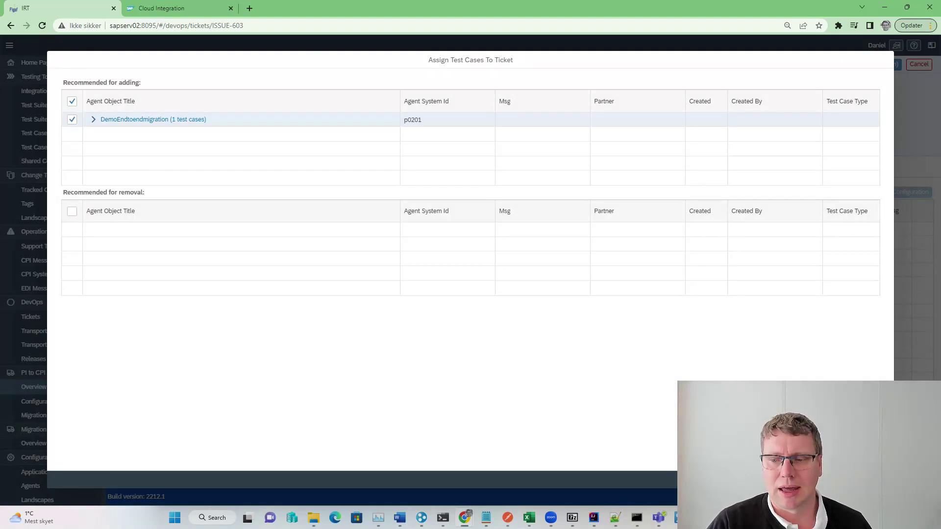
left_click(863, 479)
left_click(526, 293)
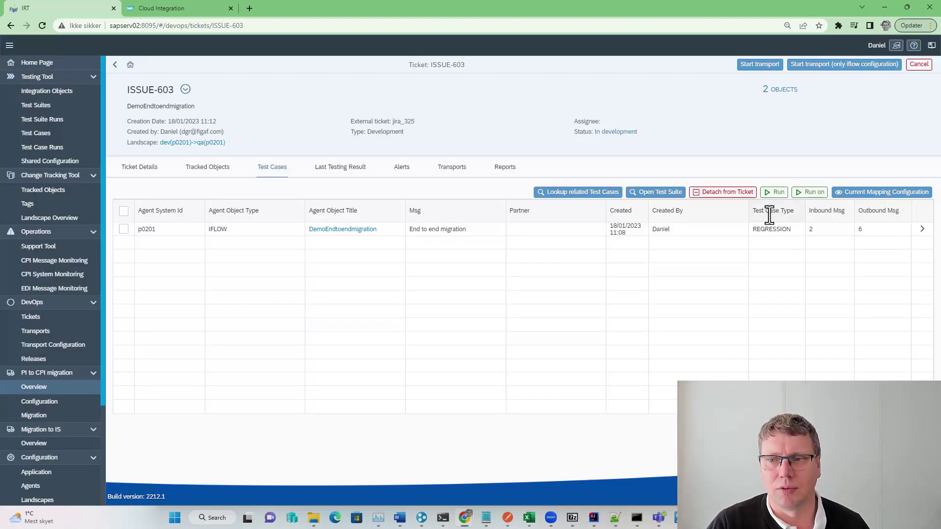
Step: Run the ticket's test cases, review the last testing result, and return to ISSUE-603
left_click(775, 192)
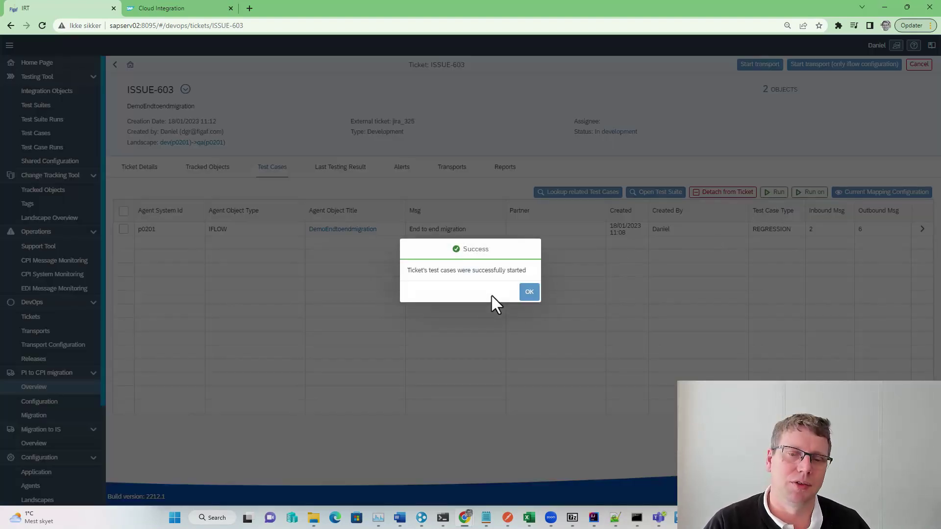
left_click(527, 292)
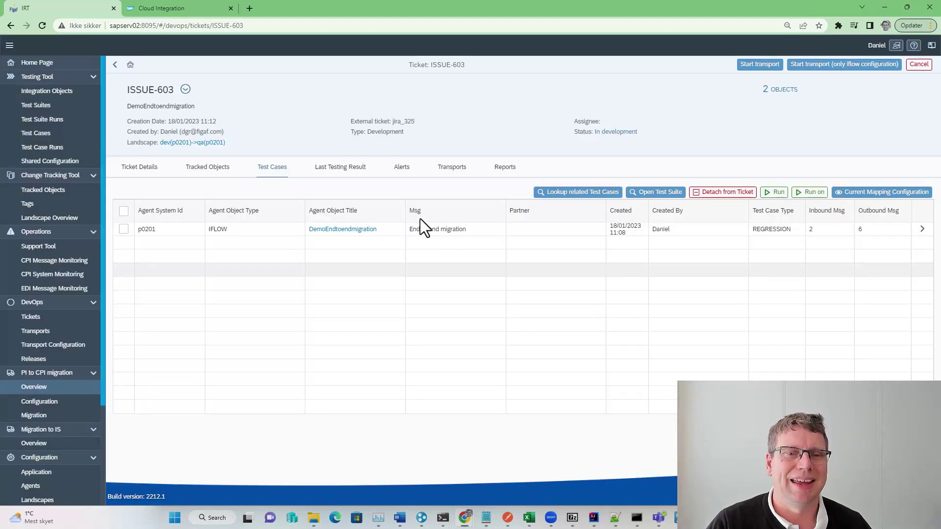
left_click(363, 170)
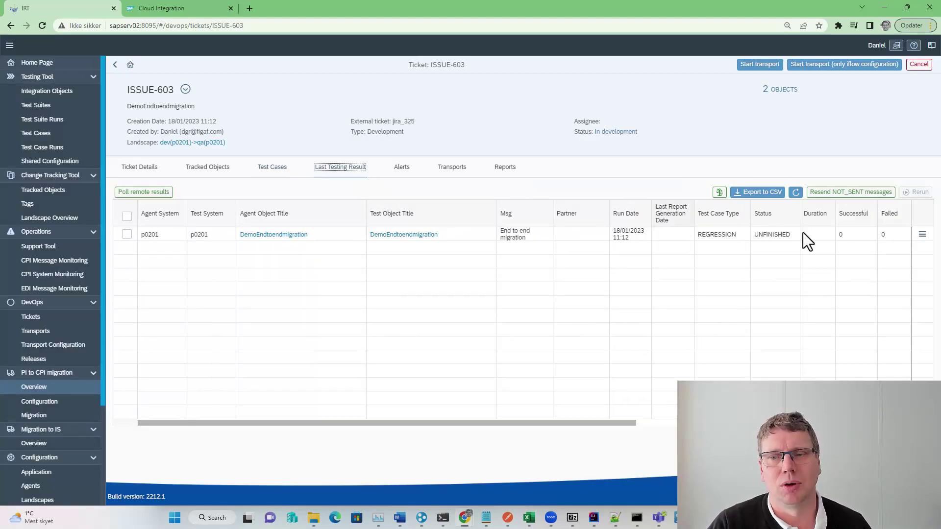
left_click(923, 234)
left_click(878, 248)
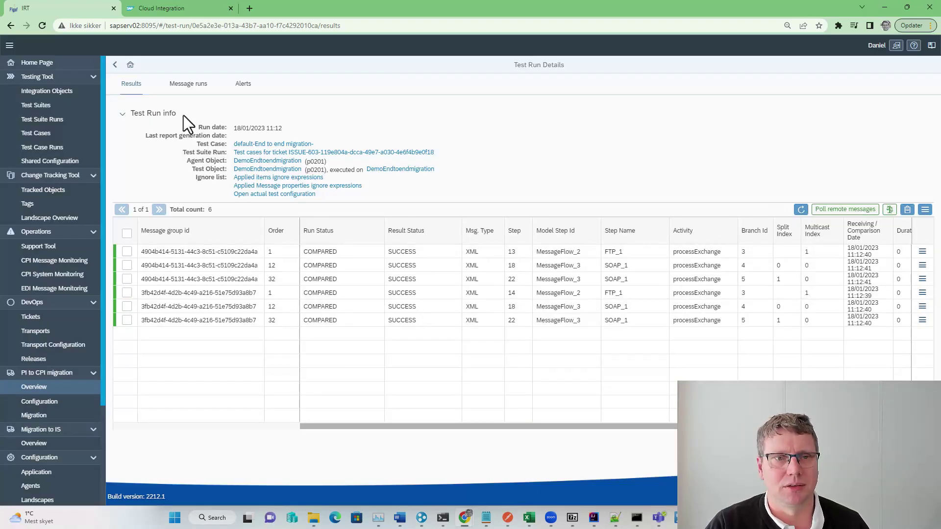
left_click(115, 65)
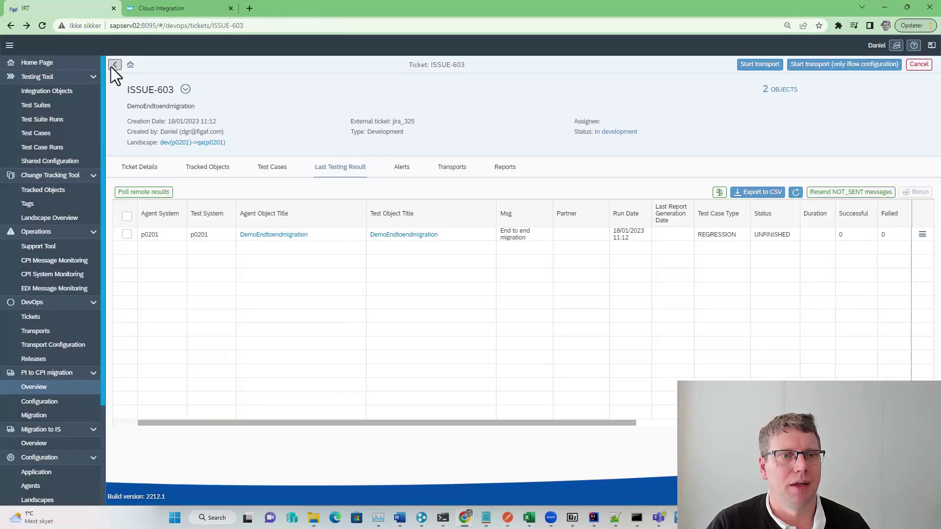
Step: Start a transport for ISSUE-603, open TRANSPORT-884, and show the CPI_IFLOW transport configuration
left_click(755, 67)
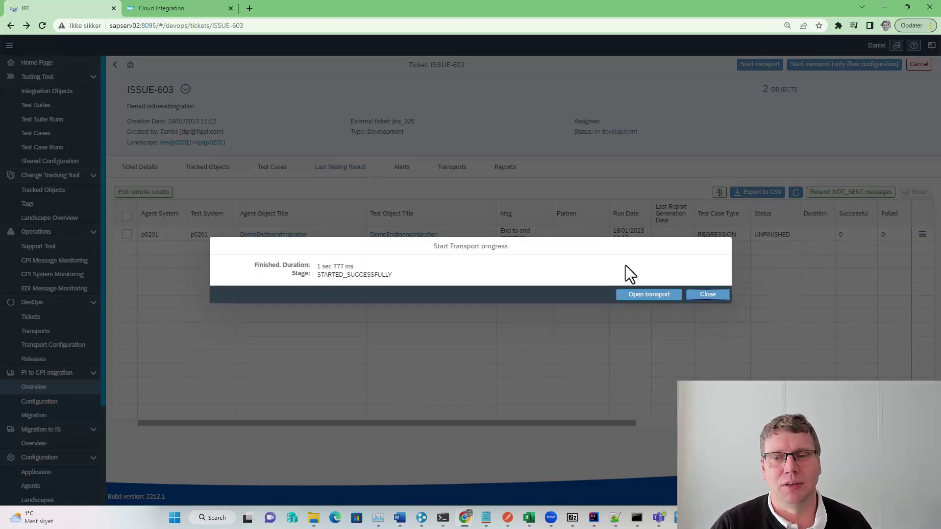
left_click(637, 296)
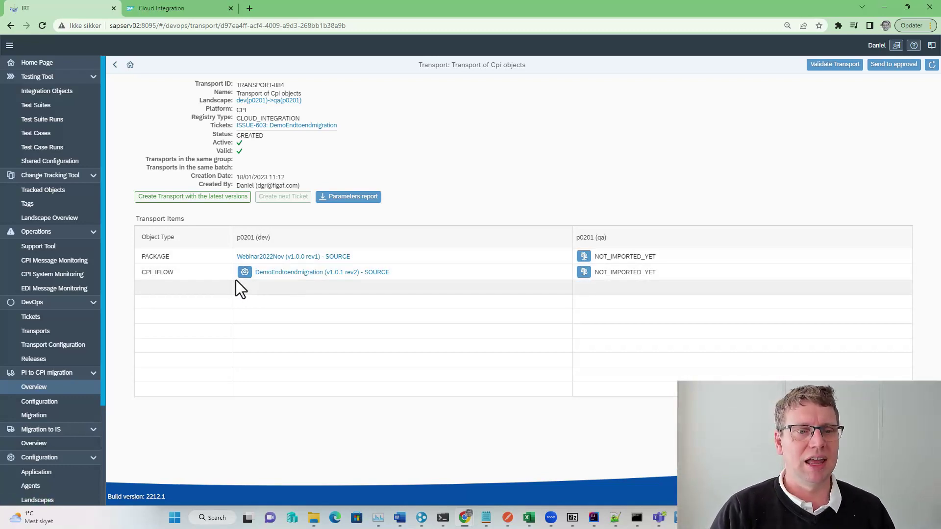
left_click(247, 273)
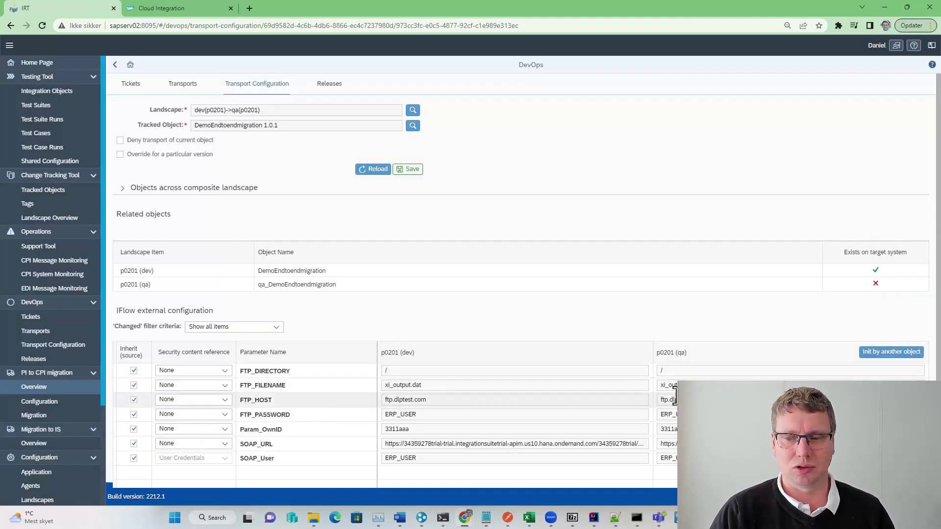
Step: Untick Inherit for Param_OwnID in the qa values and save the transport configuration
left_click_drag(710, 400, 627, 399)
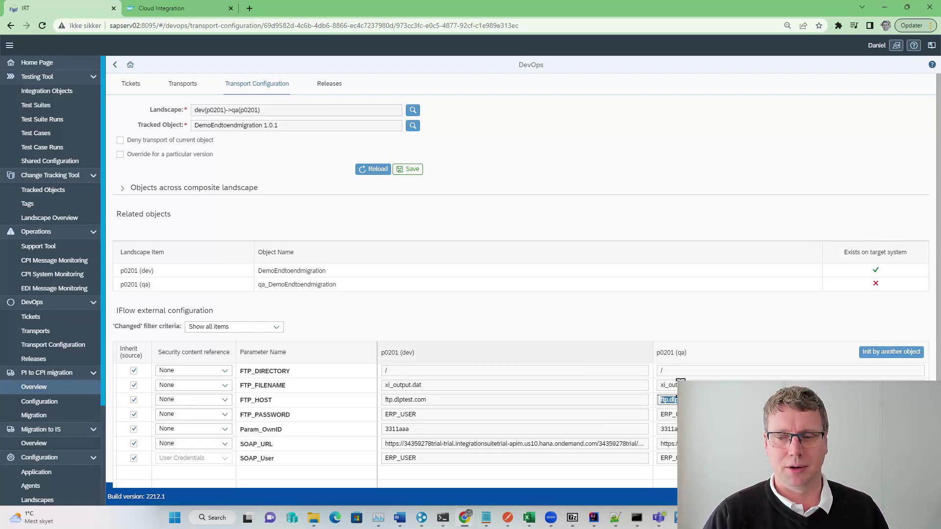
key("Tab")
key("Tab")
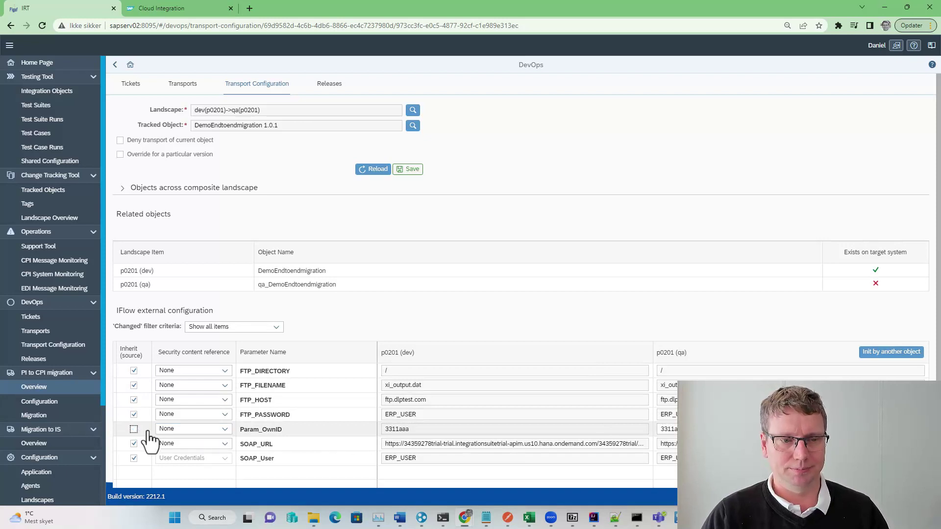
left_click(134, 429)
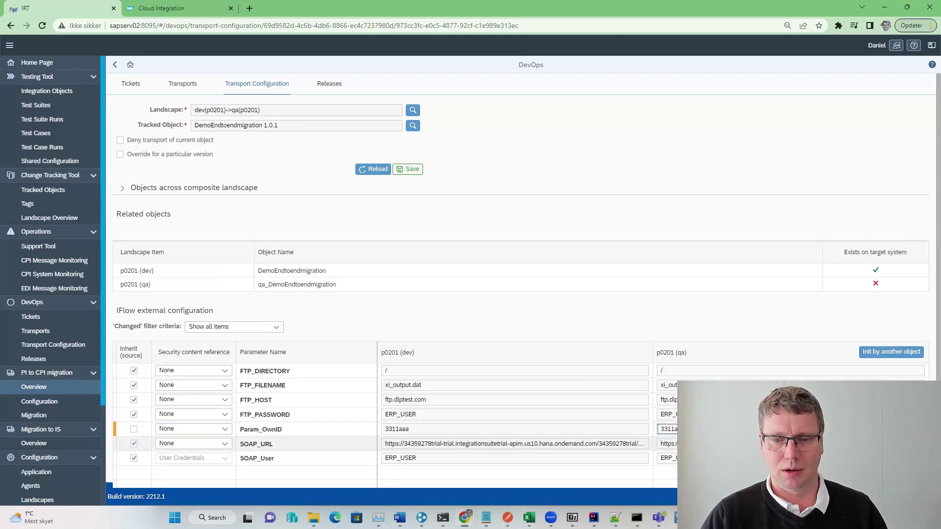
left_click(258, 284)
left_click_drag(258, 284, 268, 284)
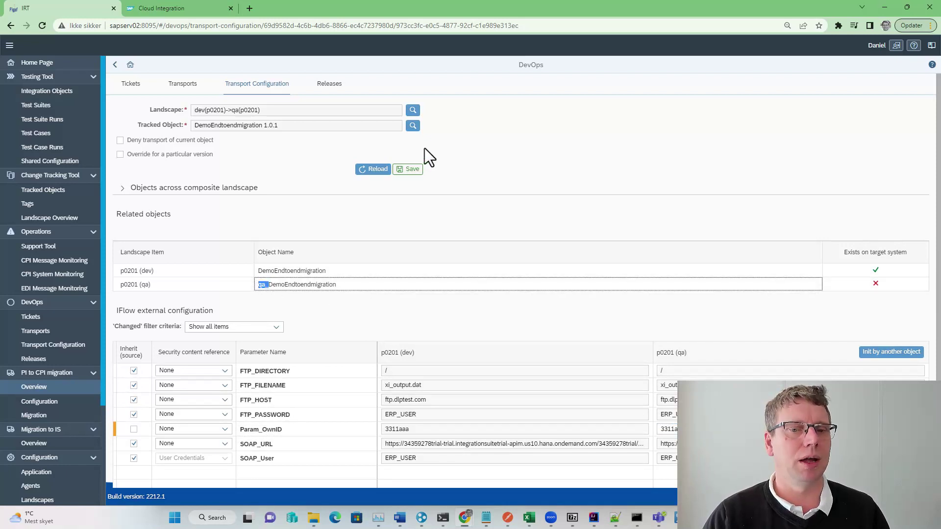
left_click(416, 170)
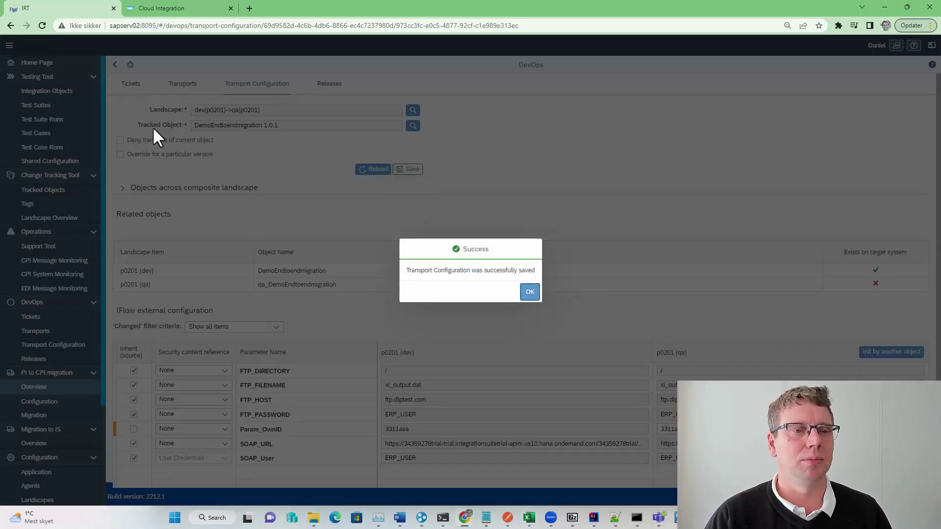
left_click(537, 295)
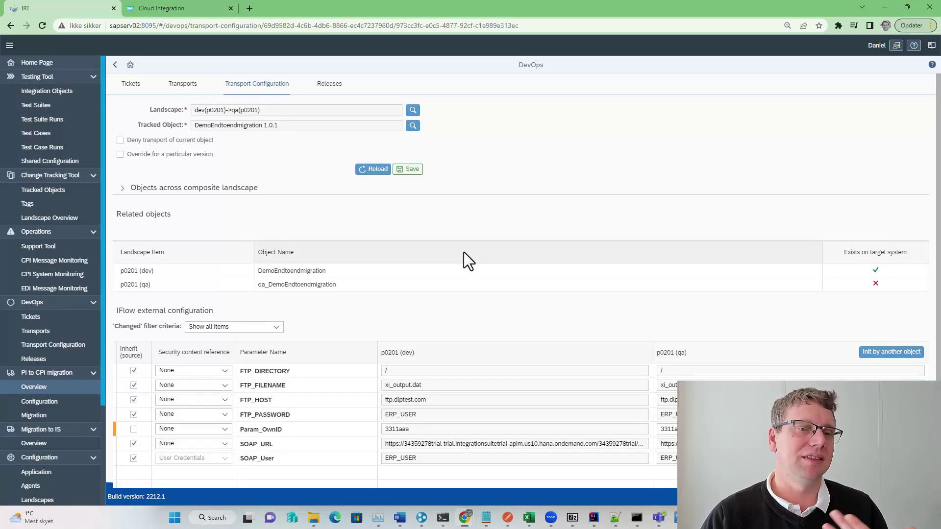
Step: Download the TRANSPORT-884 parameters report and open it in Excel
left_click(114, 65)
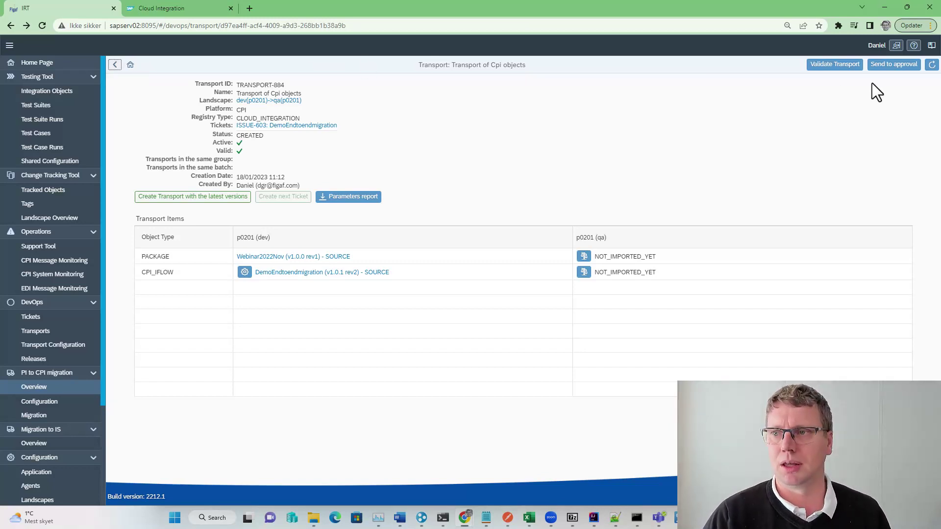
left_click(329, 197)
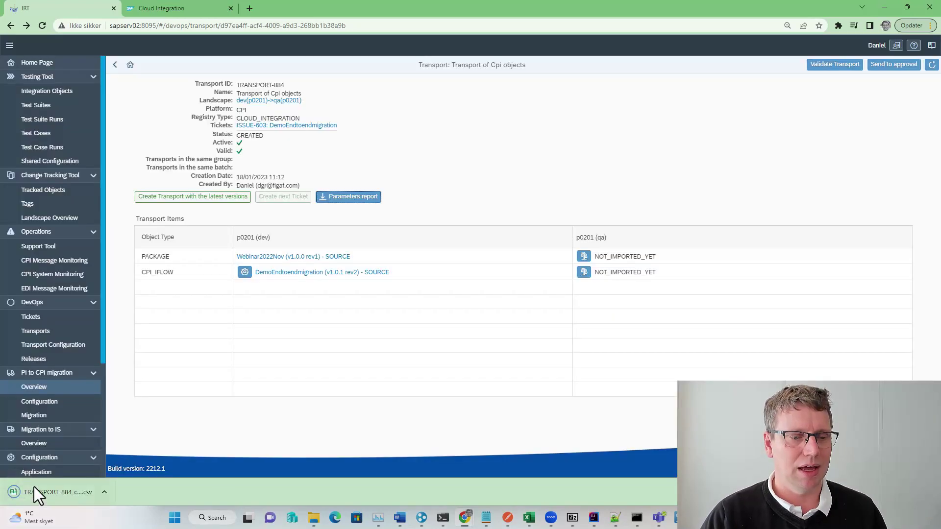
left_click(34, 487)
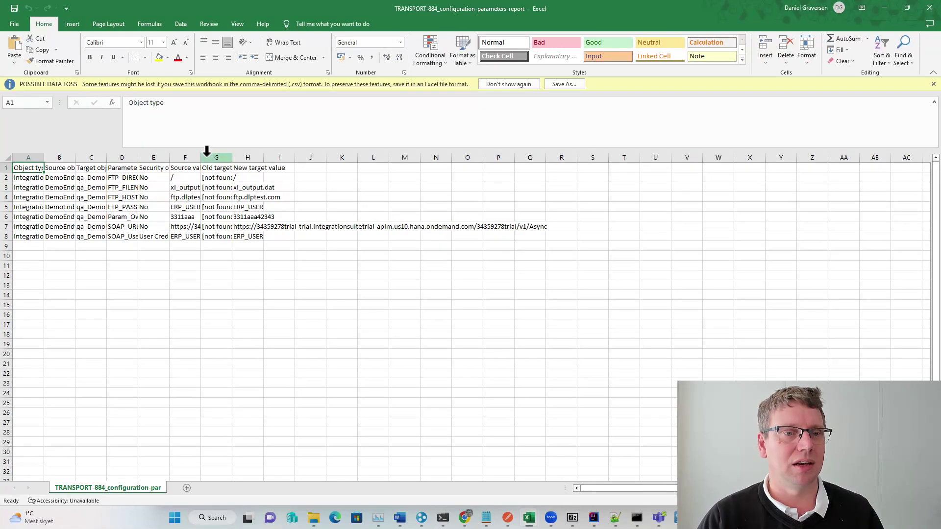
Step: Autofit the Source value, Target object name and Source object name columns, then minimise the workbook
double_click(200, 157)
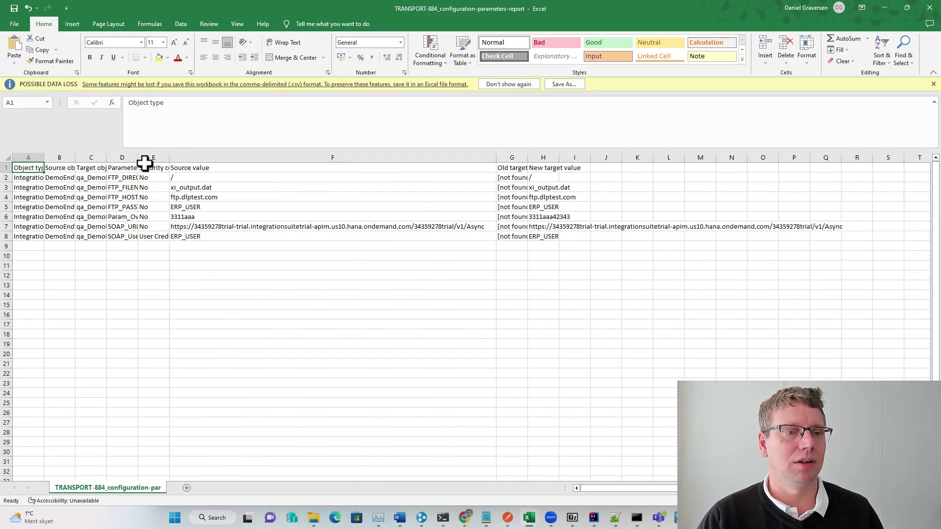
double_click(106, 157)
double_click(75, 158)
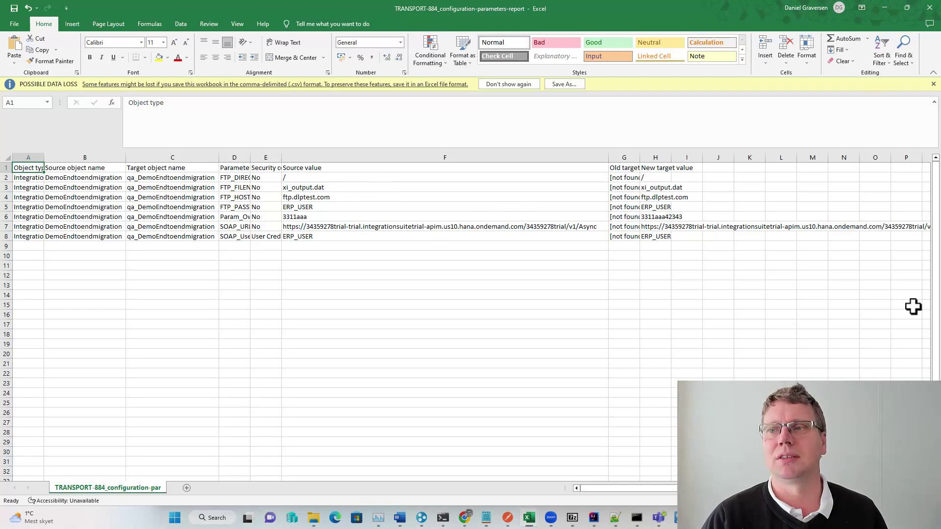
left_click(880, 6)
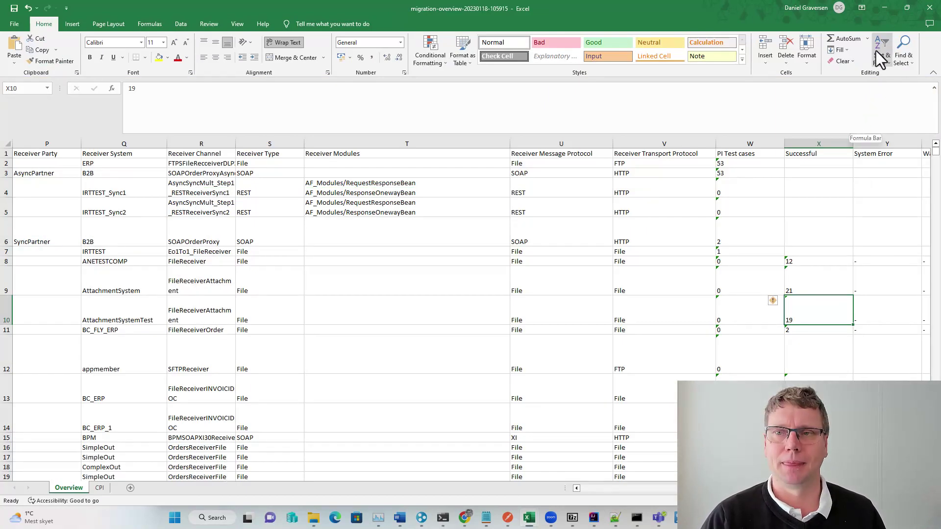
left_click(886, 6)
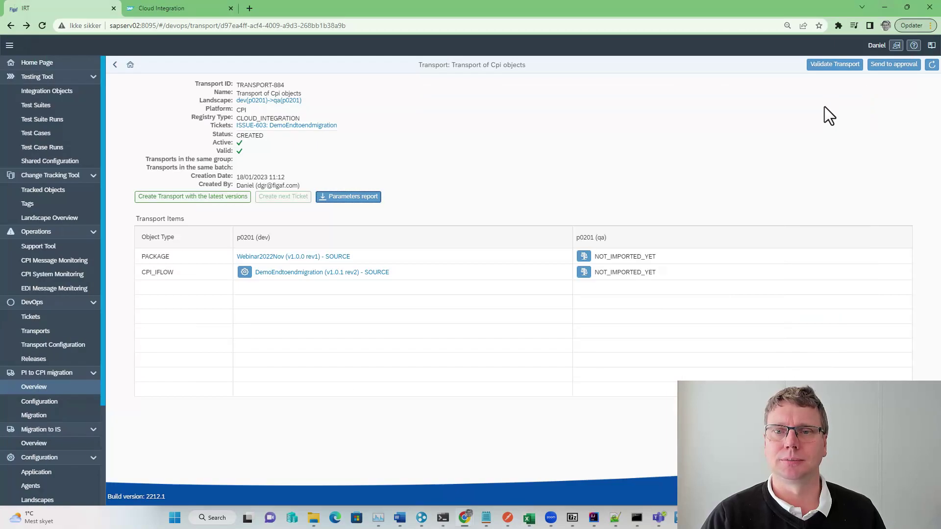
Step: Send TRANSPORT-884 to approval, then approve it with the comment 'Good job'
left_click(885, 69)
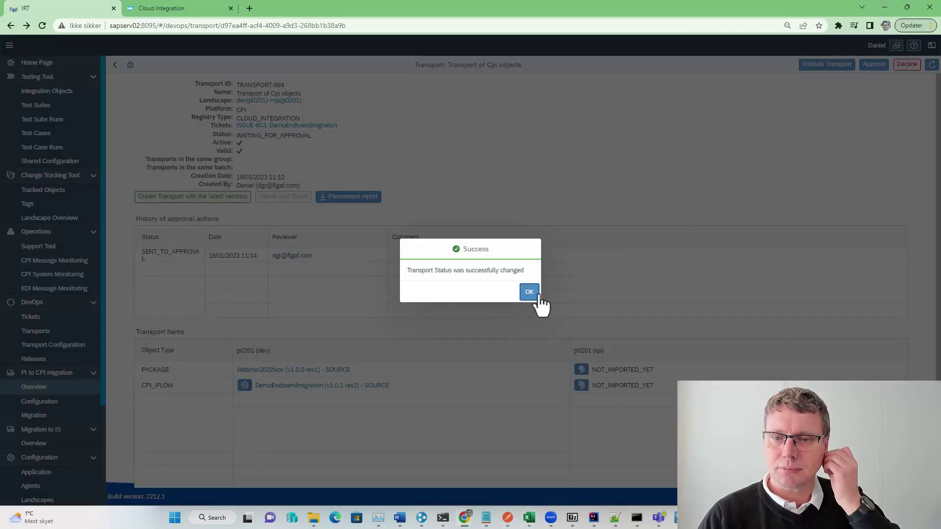
left_click(537, 294)
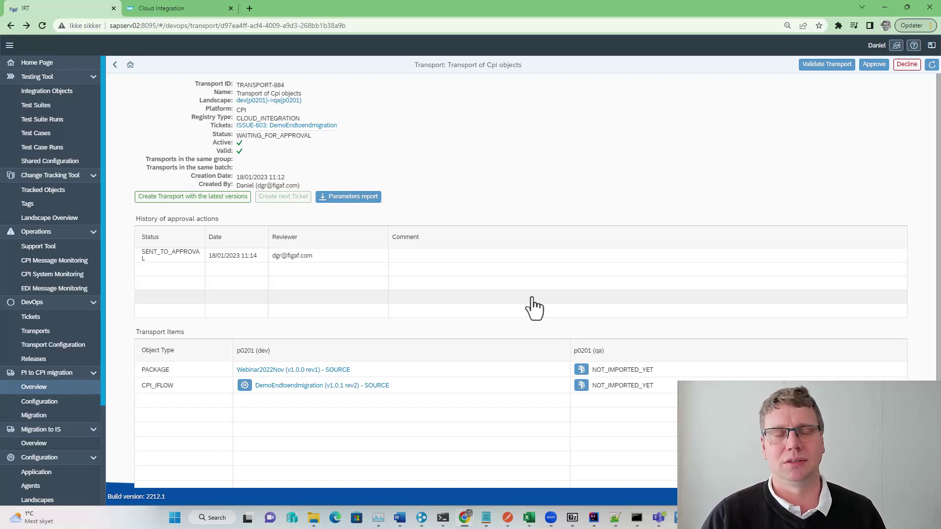
left_click(873, 65)
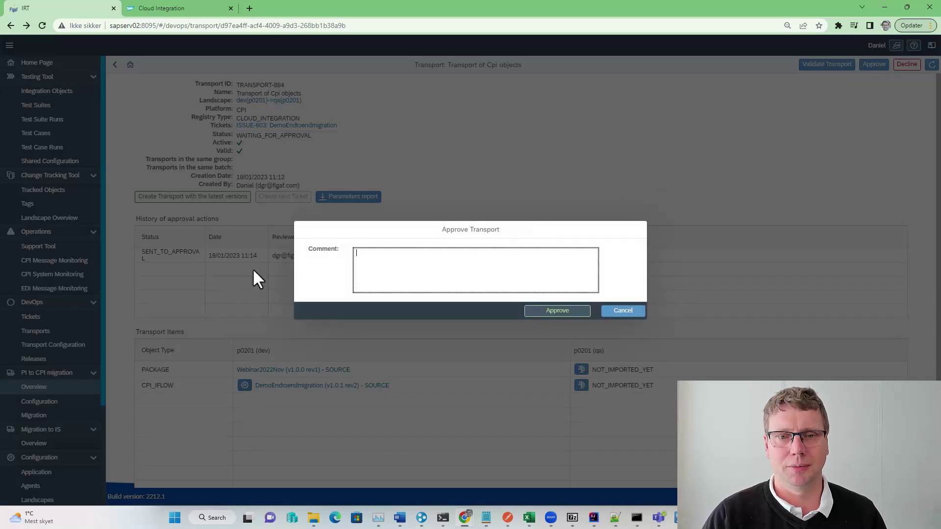
left_click(385, 271)
type("Good job")
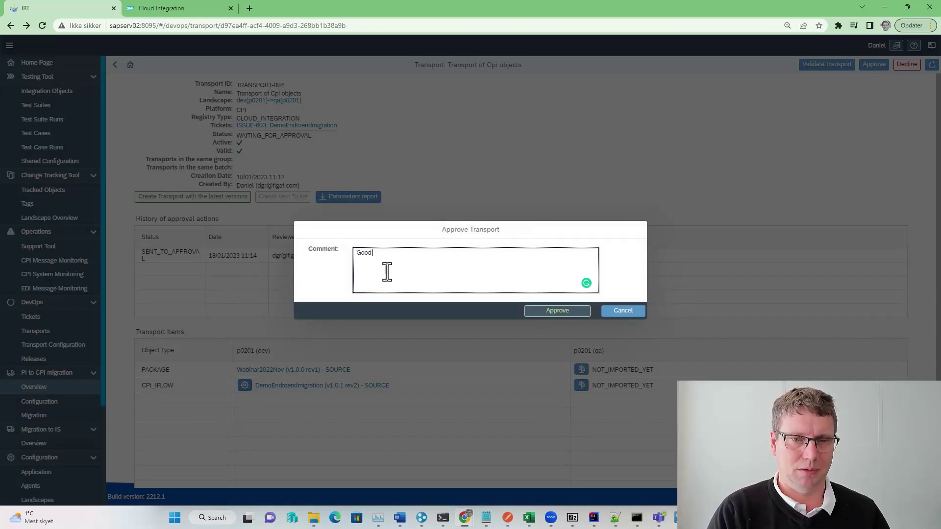
left_click(558, 311)
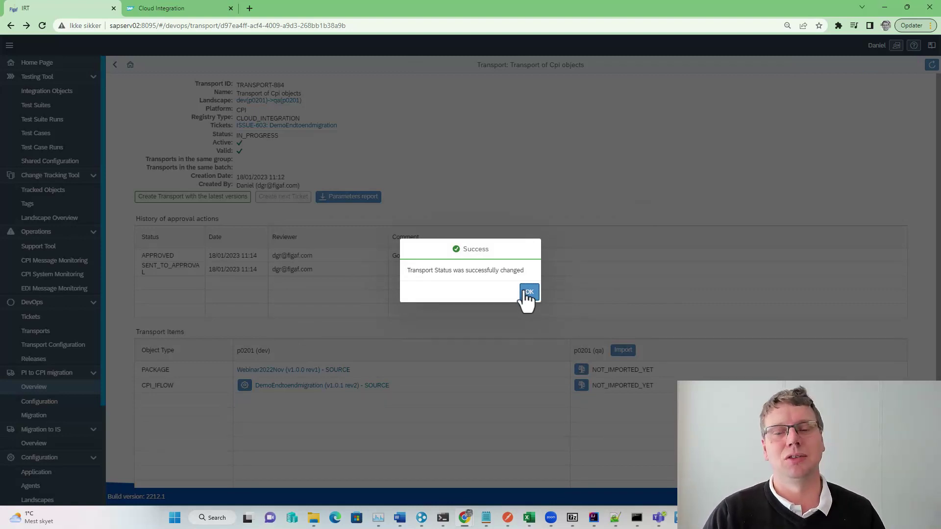
left_click(528, 293)
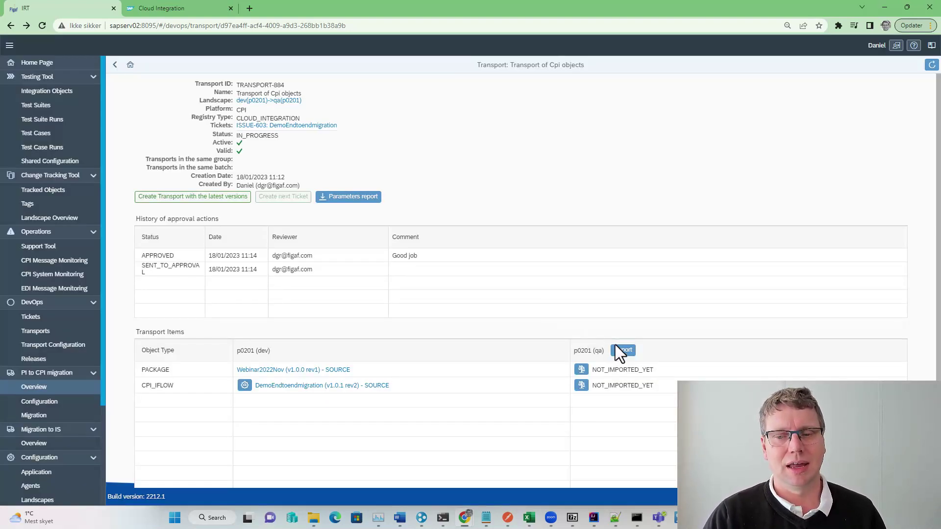
Step: Import TRANSPORT-884 into the p0201 (qa) landscape, refreshing until the import finishes, then close the progress window
left_click(622, 350)
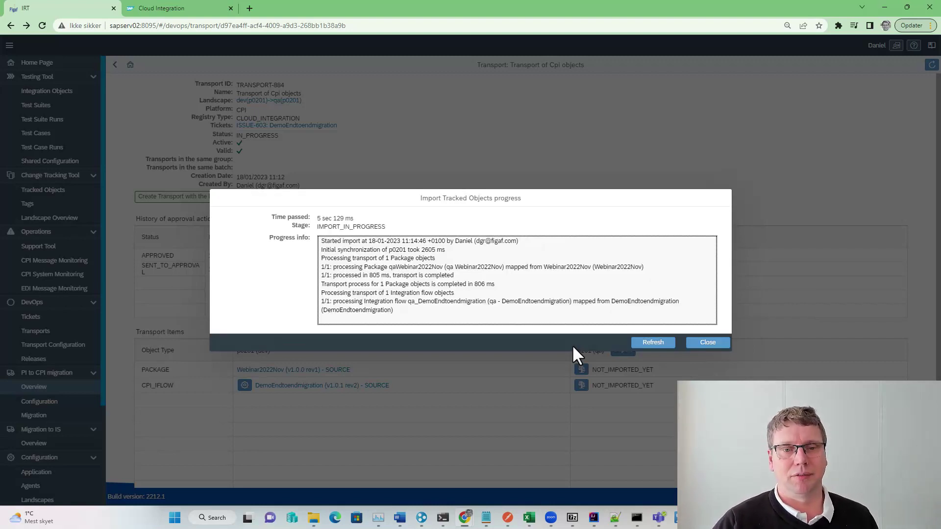
left_click(642, 345)
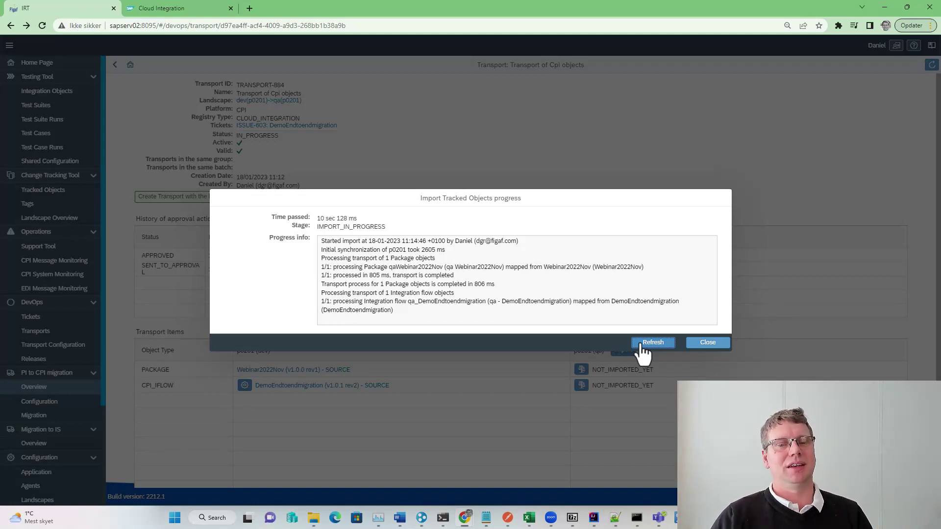
left_click(643, 344)
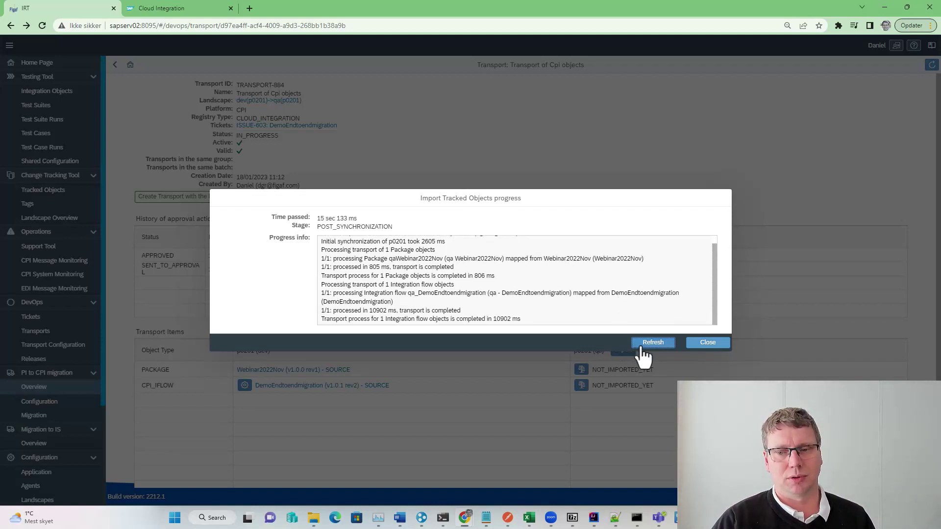
left_click(640, 343)
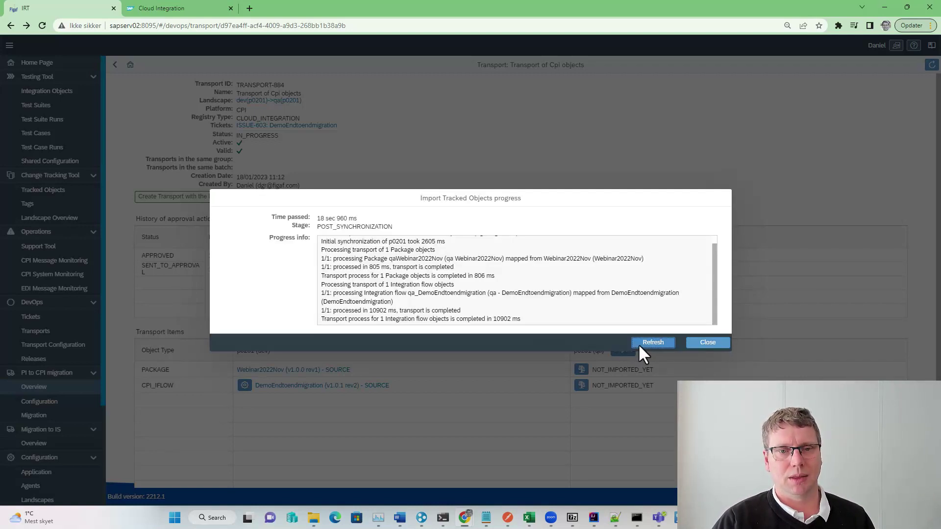
left_click(638, 343)
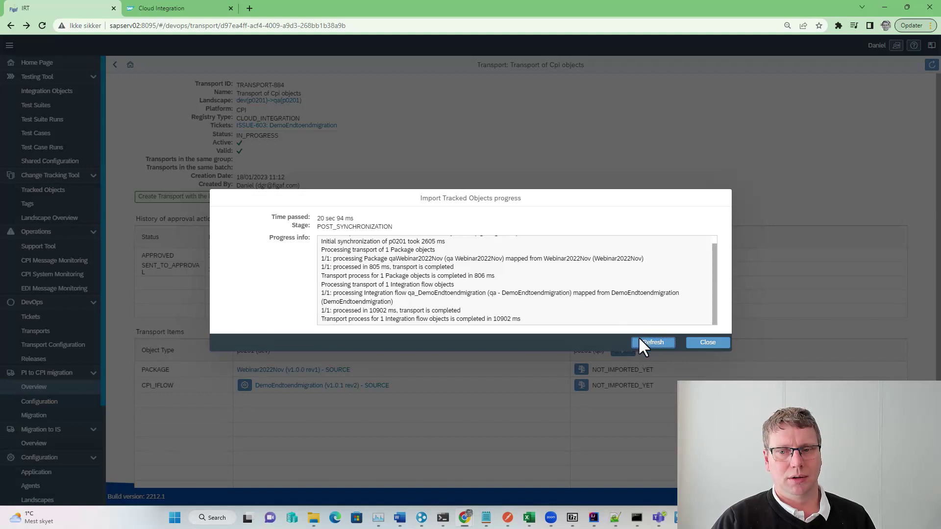
left_click(643, 344)
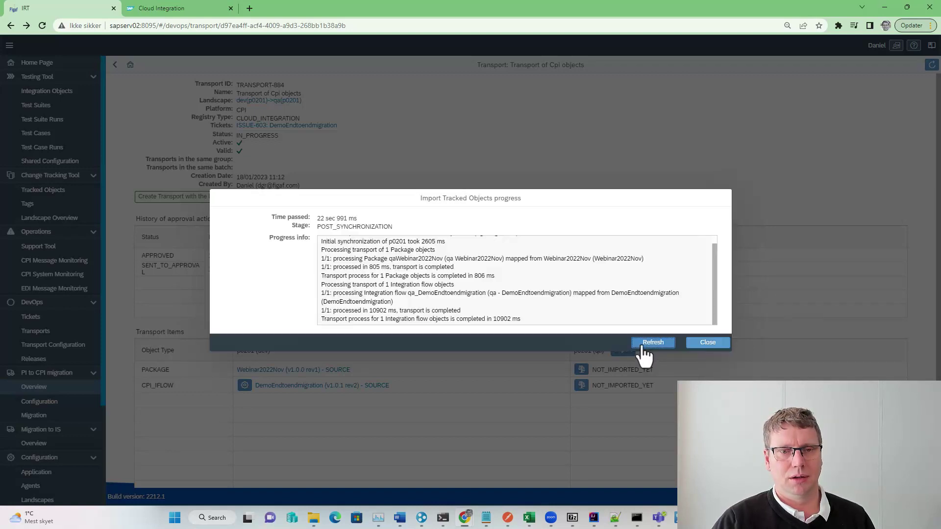
left_click(642, 346)
left_click(657, 344)
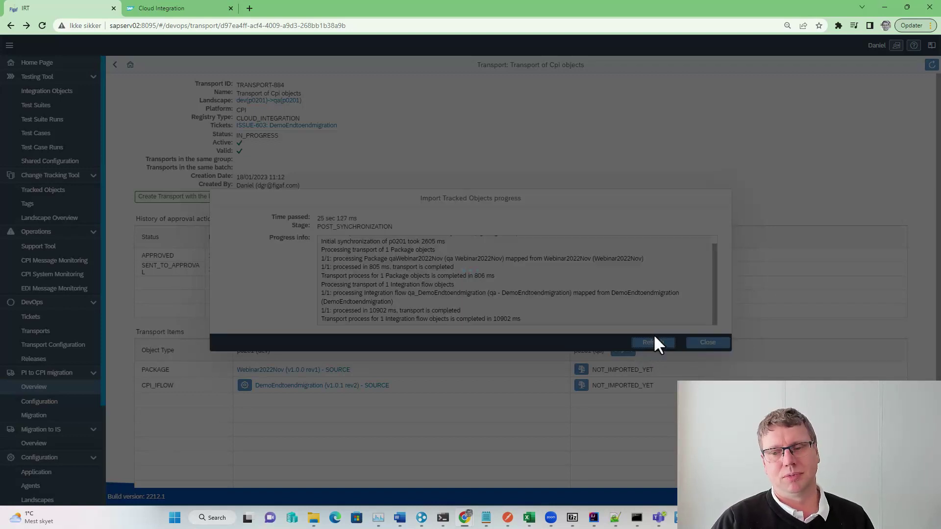
left_click(654, 343)
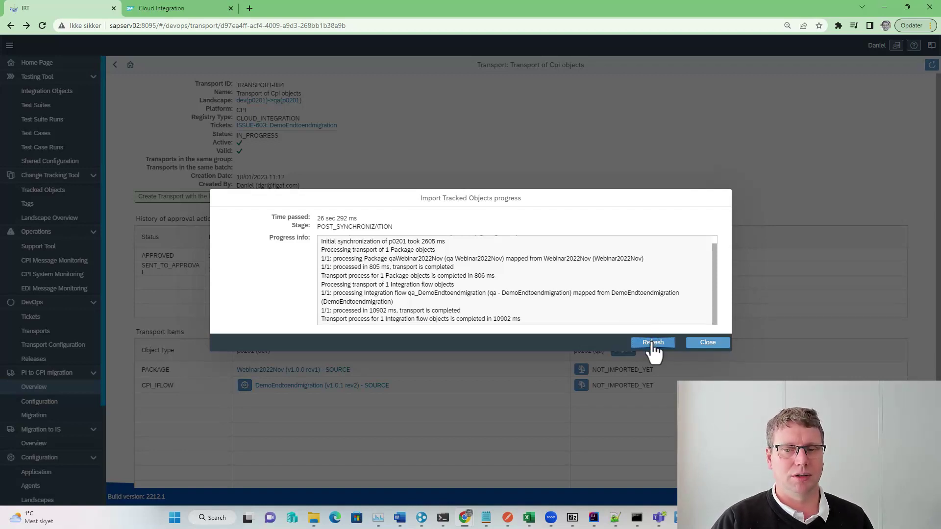
left_click(654, 343)
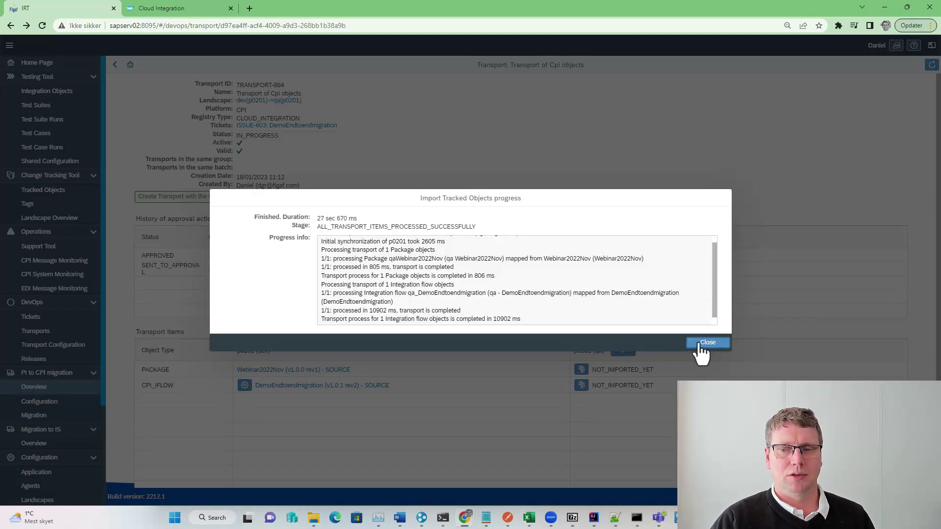
left_click(701, 344)
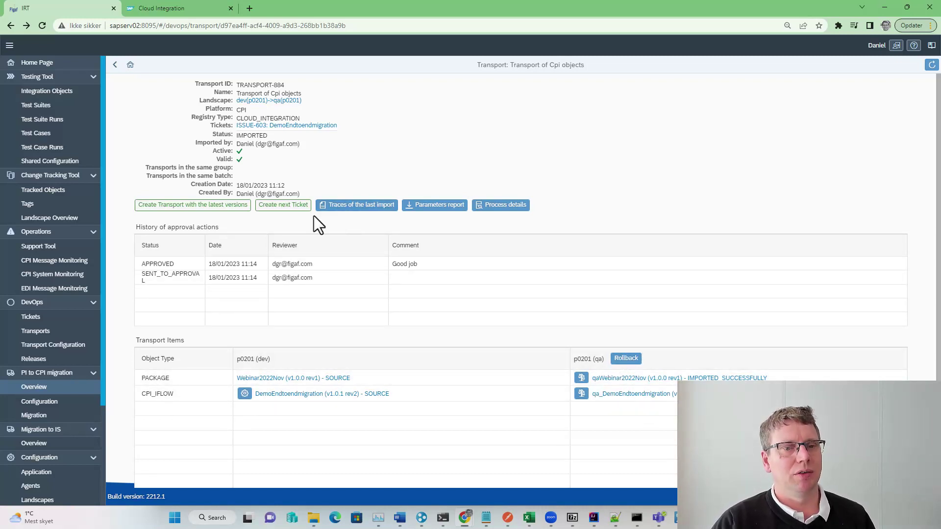
Step: Start a new next ticket titled DemoEndtoendmigration, then close the ticket form
left_click(301, 208)
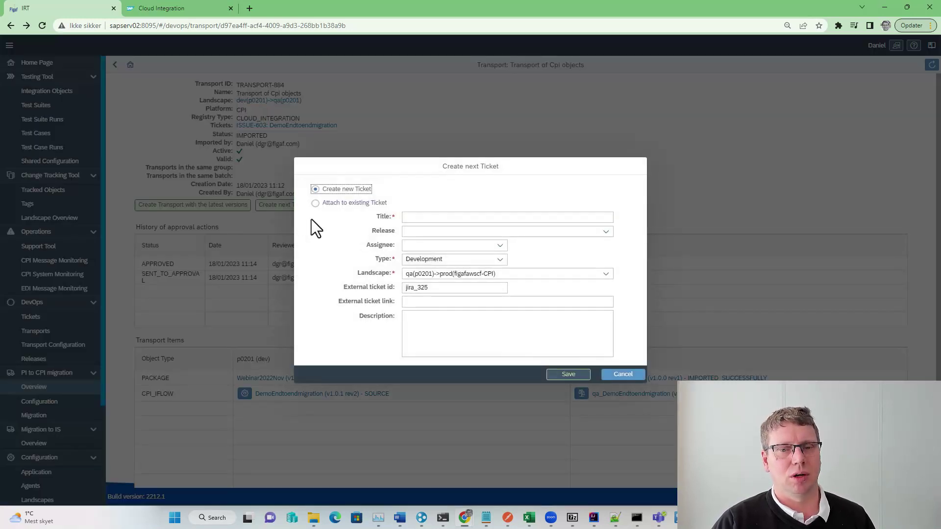
left_click(450, 220)
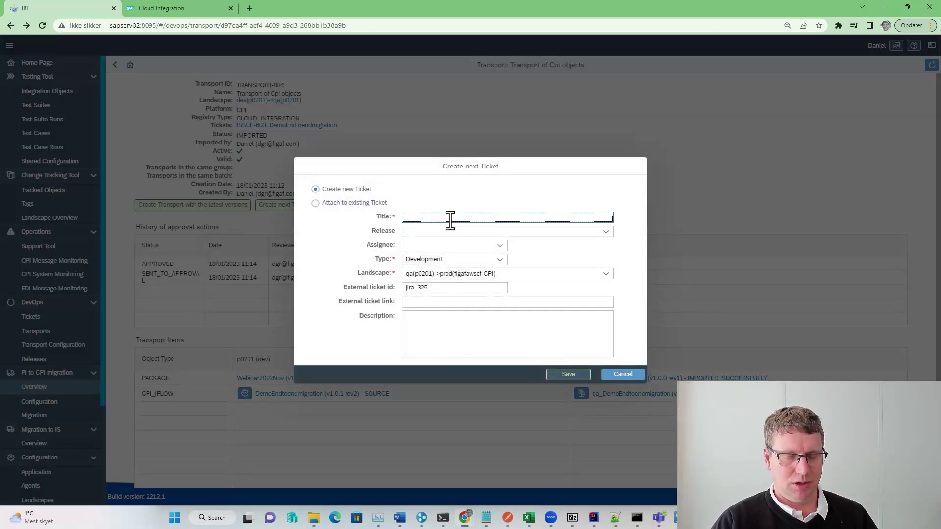
type("DemoEndtoendmigration")
left_click(492, 301)
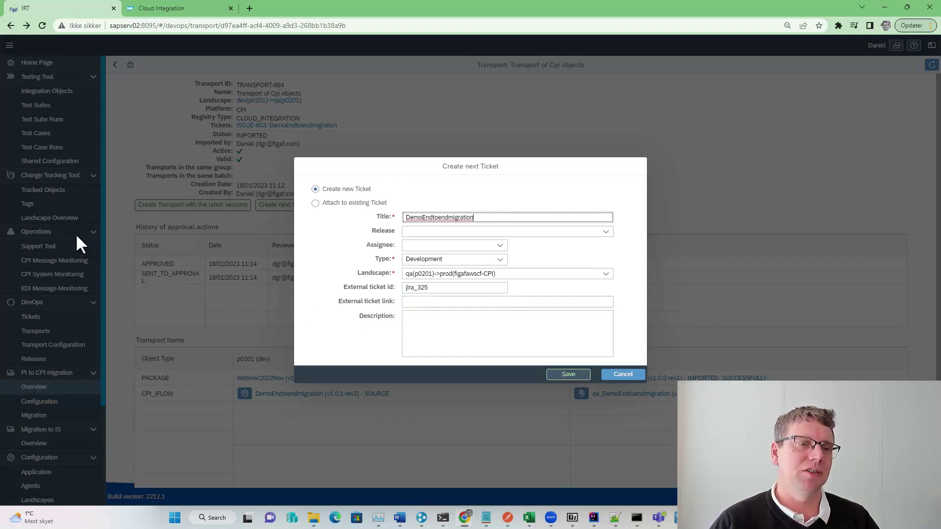
key("Escape")
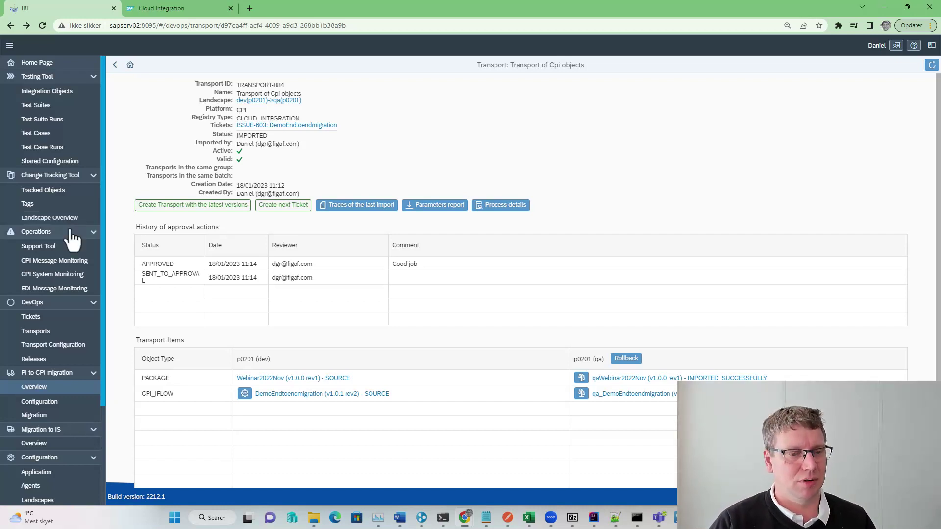
Step: Show the PI to CPI migration Overview listing the 183 PI objects and their iFlows
left_click(32, 388)
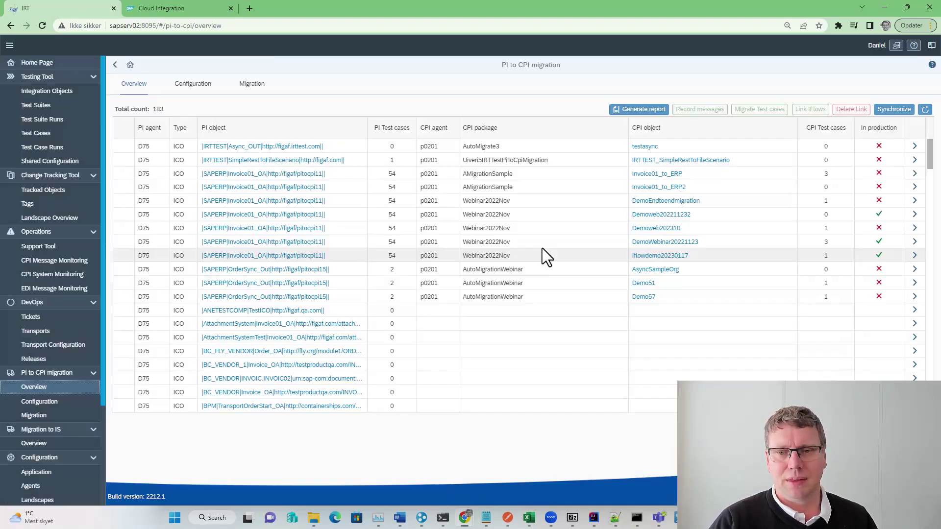